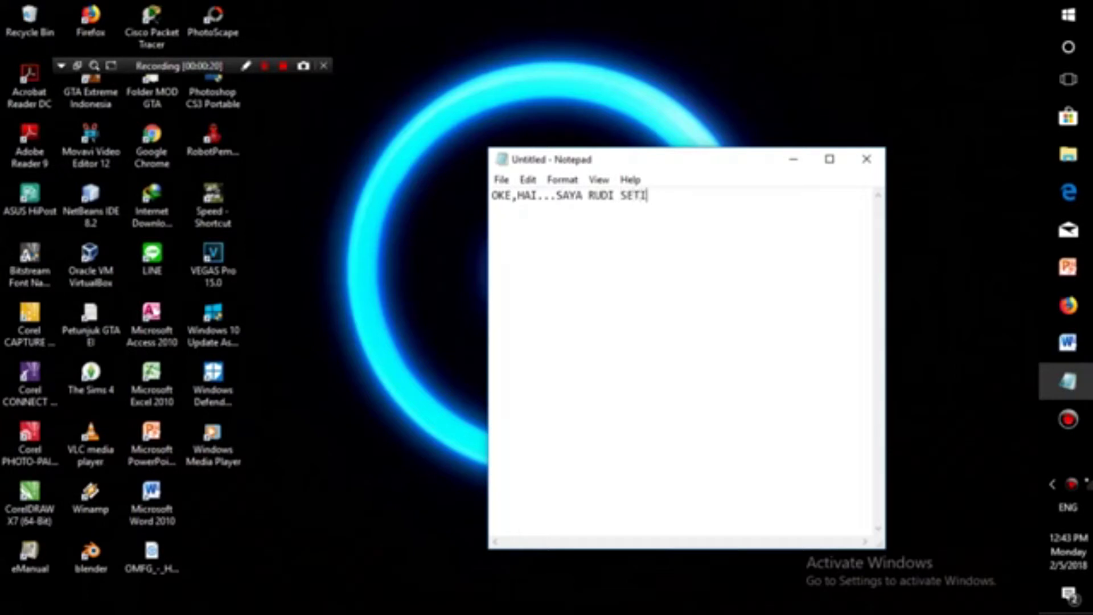
Finish the introduction line in Notepad with the author's remaining name and "DARI X MM 2...", and start a new line.
{"action": "type", "text": "DARI X MM"}
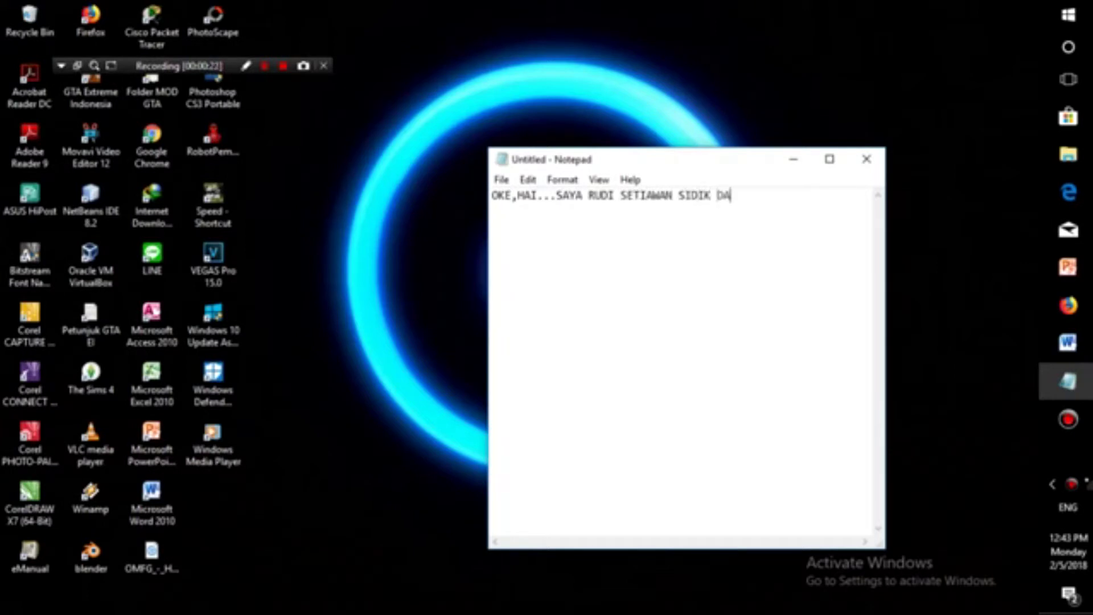
{"action": "type", "text": " 2"}
{"action": "type", "text": "..."}
{"action": "key", "text": "Return"}
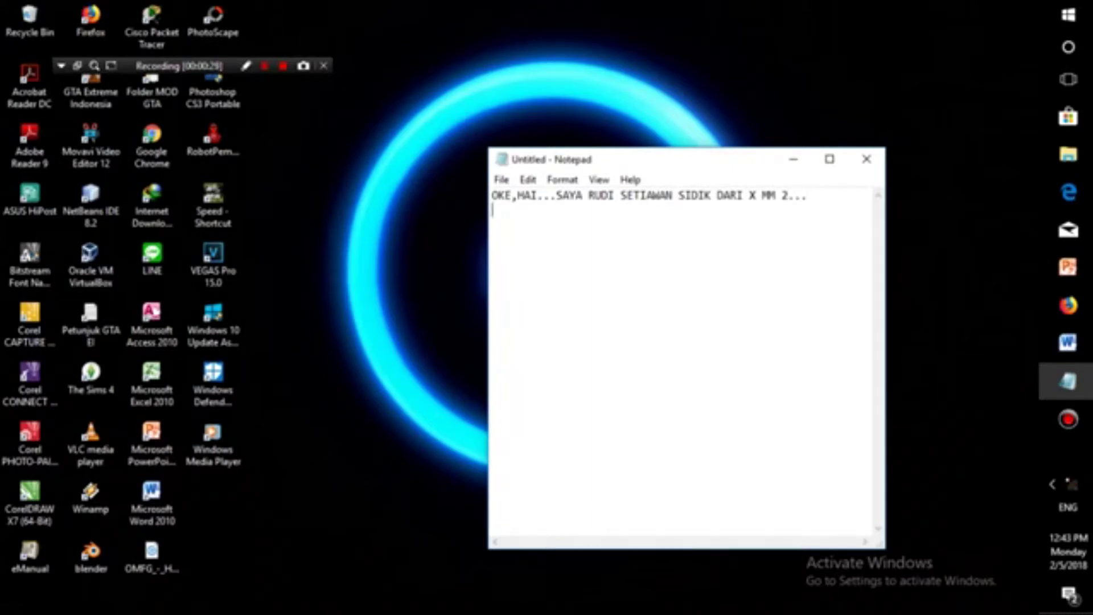
Add the title "INSTAL LINUX UBUNTU" on the second line, with a row of dots before and after it.
{"action": "type", "text": "............."}
{"action": "type", "text": "KIT"}
{"action": "key", "text": "BackSpace"}
{"action": "key", "text": "BackSpace"}
{"action": "key", "text": "BackSpace"}
{"action": "type", "text": "INSTAL LINUX "}
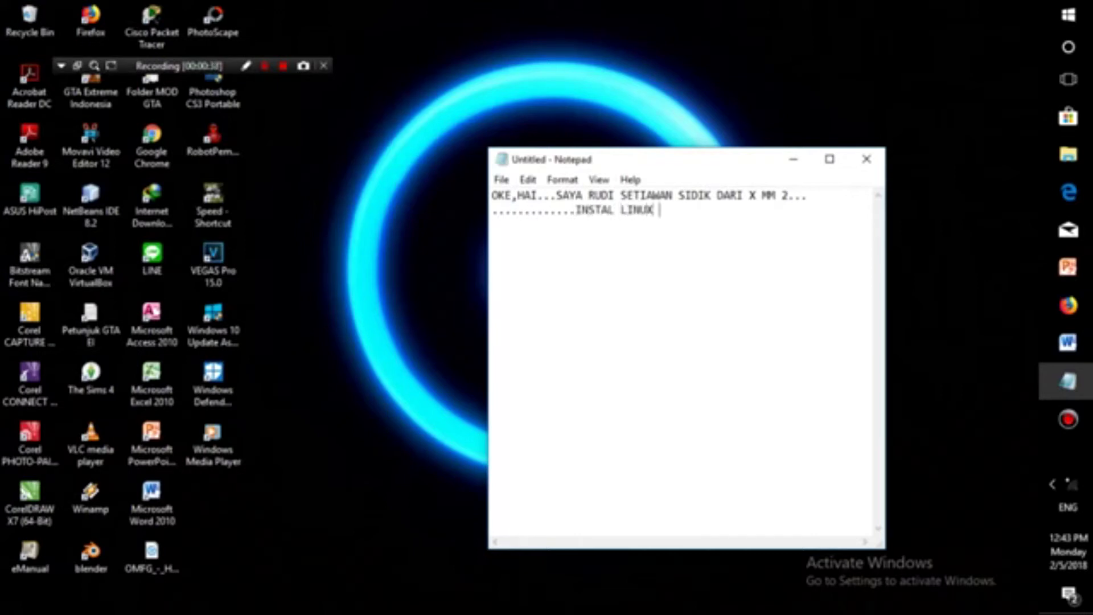
{"action": "type", "text": "UBUNTU................."}
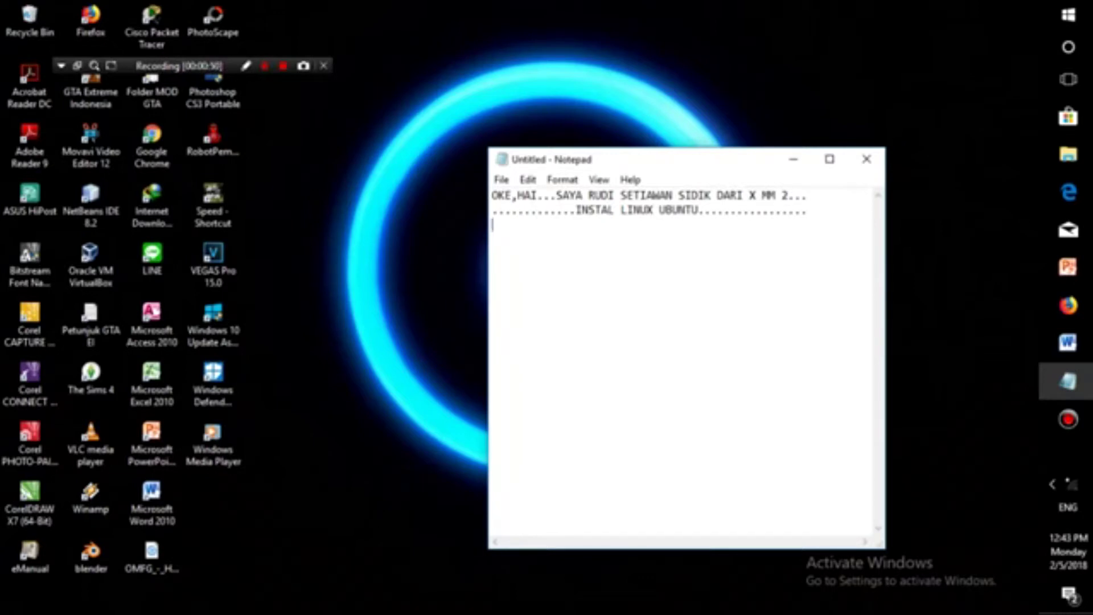
{"action": "type", "text": "KITA MULAI SAJA"}
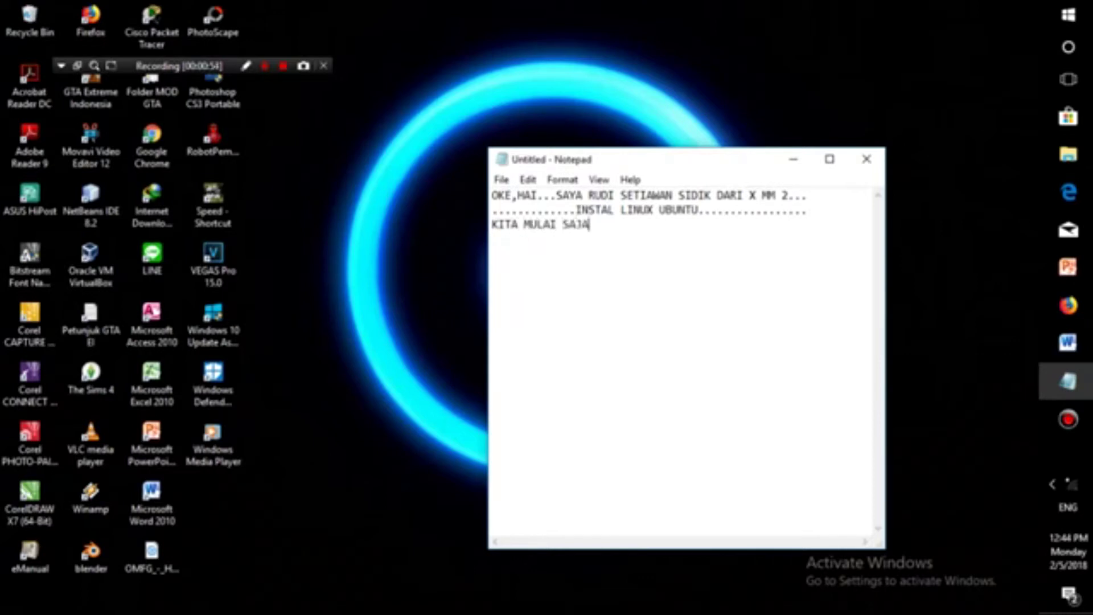
{"action": "type", "text": "...."}
{"action": "key", "text": "shift+Home"}
{"action": "key", "text": "shift+Up"}
{"action": "key", "text": "shift+Down"}
{"action": "key", "text": "BackSpace"}
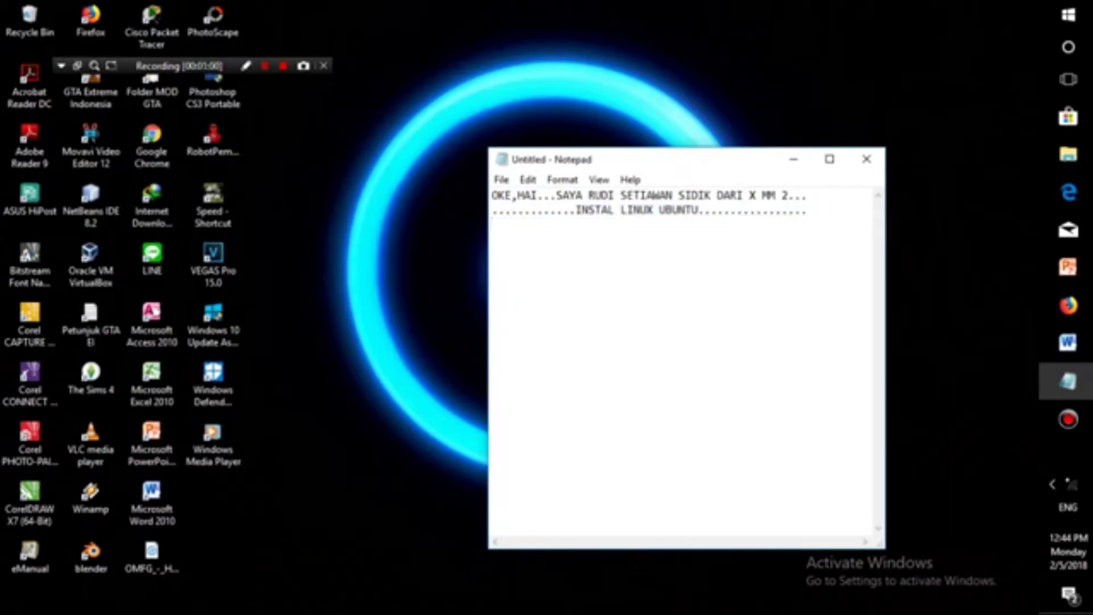
Write "BUKA VIRTUAL BOX:)" on the third line and minimize the note.
{"action": "type", "text": "BUKA VIRTUA"}
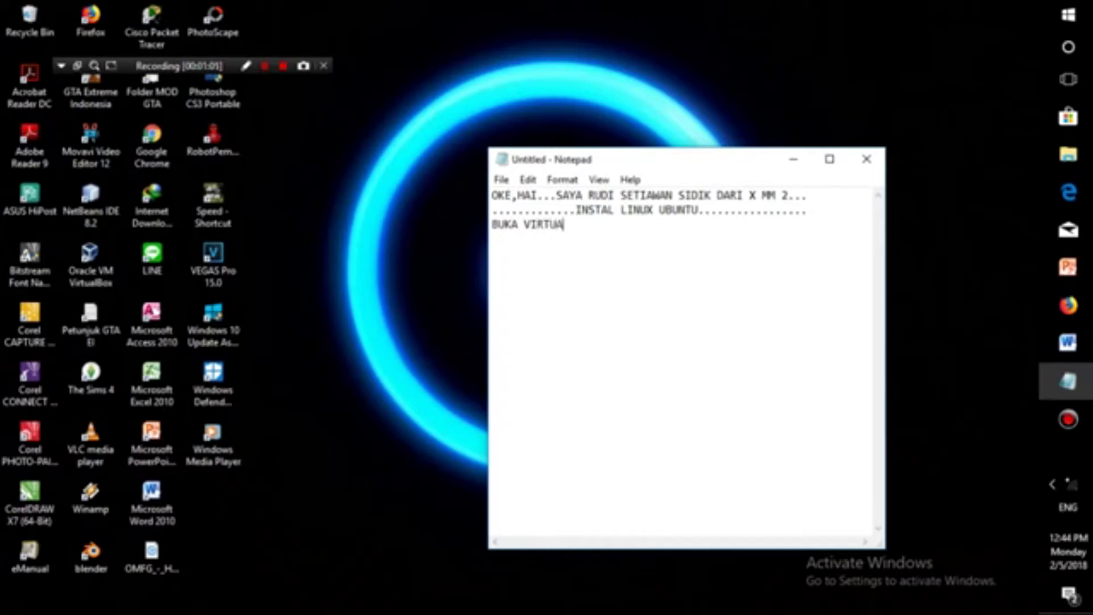
{"action": "type", "text": "L BOX:)"}
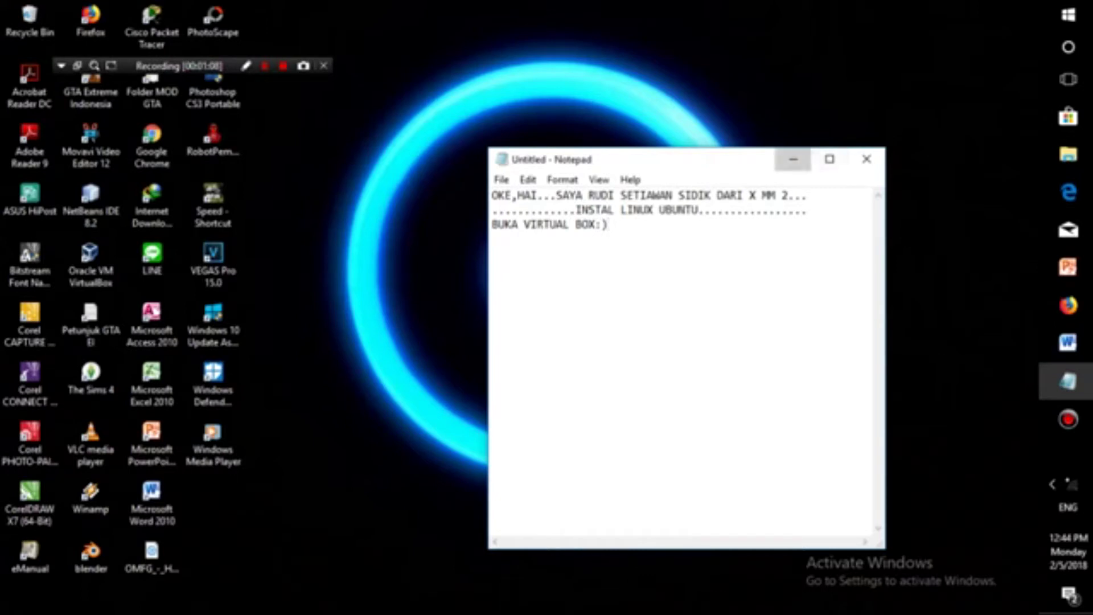
{"action": "left_click", "coordinate": [793, 159]}
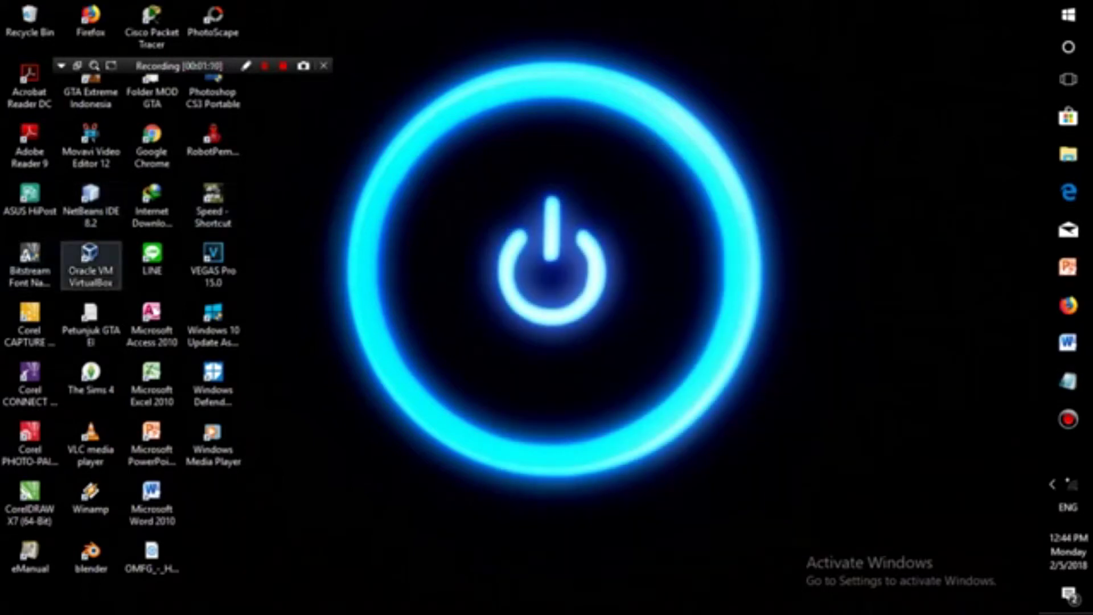
Open Oracle VM VirtualBox, move the recorder bar clear of its window, and begin creating a new virtual machine.
{"action": "double_click", "coordinate": [91, 263]}
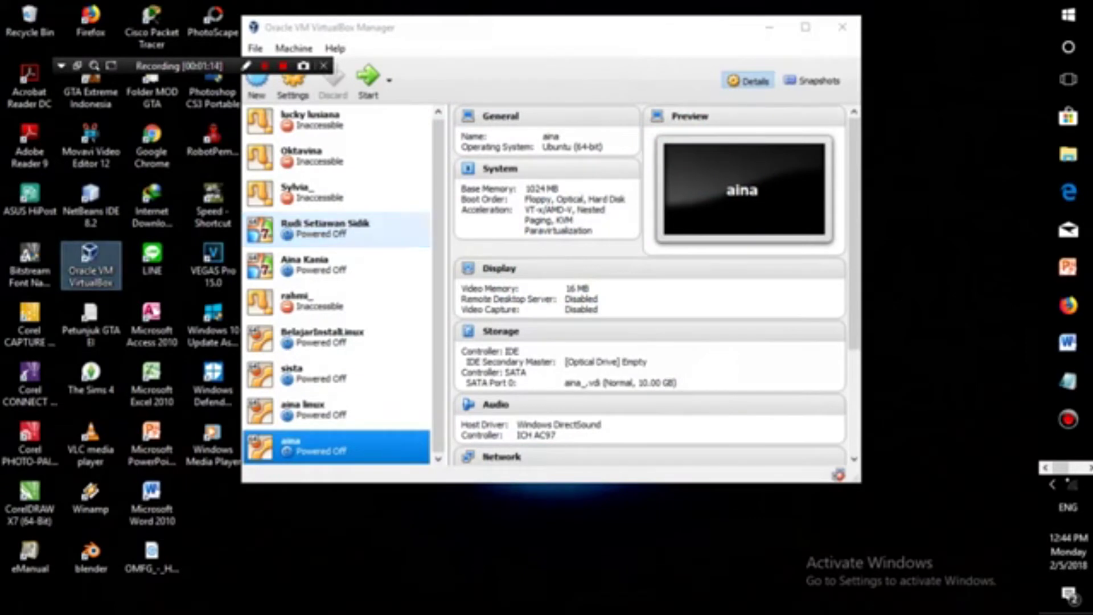
{"action": "left_click_drag", "start_coordinate": [212, 66], "coordinate": [110, 281]}
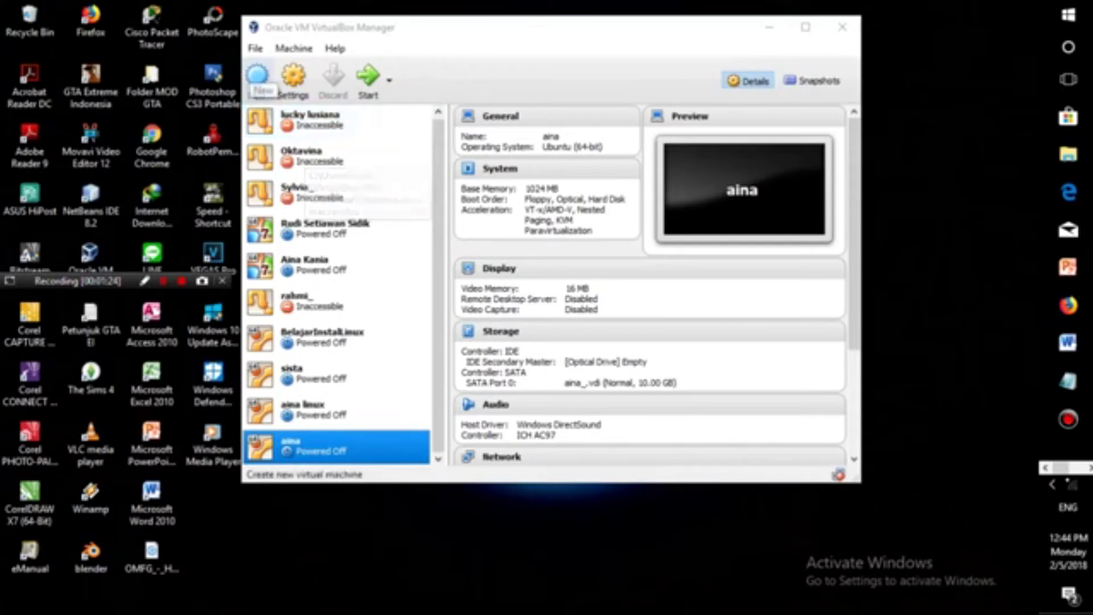
{"action": "left_click", "coordinate": [257, 75]}
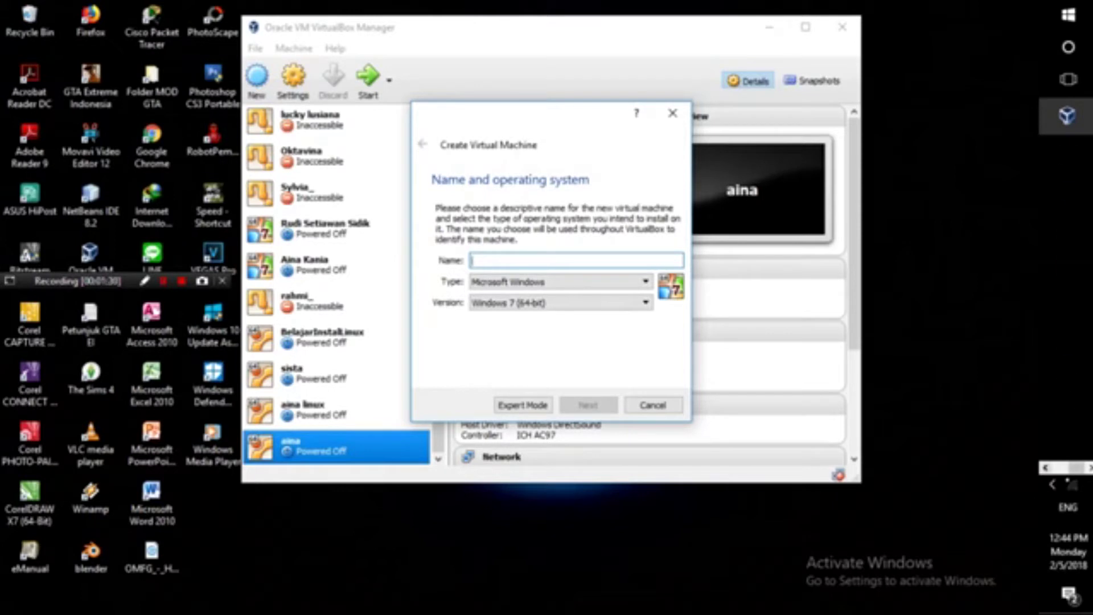
Switch to Notepad, add the line "KLIK NEW UNTUK PROJECT BARU,ISI NAMA ,TYPE NYA APA DAN VERSI BERAPA..", and minimize the note.
{"action": "left_click", "coordinate": [1045, 467]}
{"action": "left_click", "coordinate": [1068, 380]}
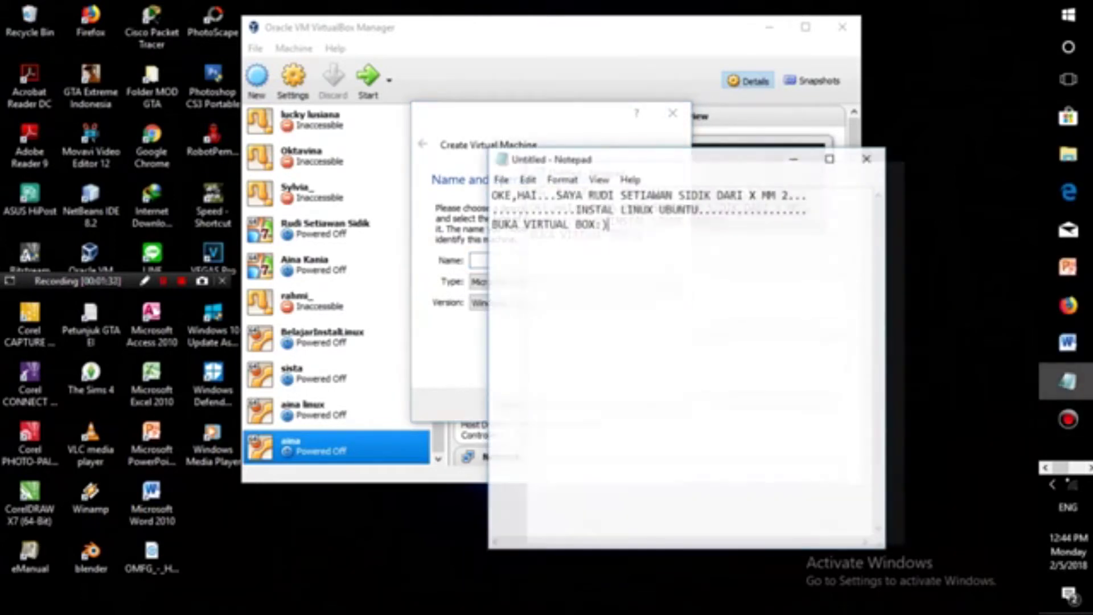
{"action": "type", "text": "KLIK"}
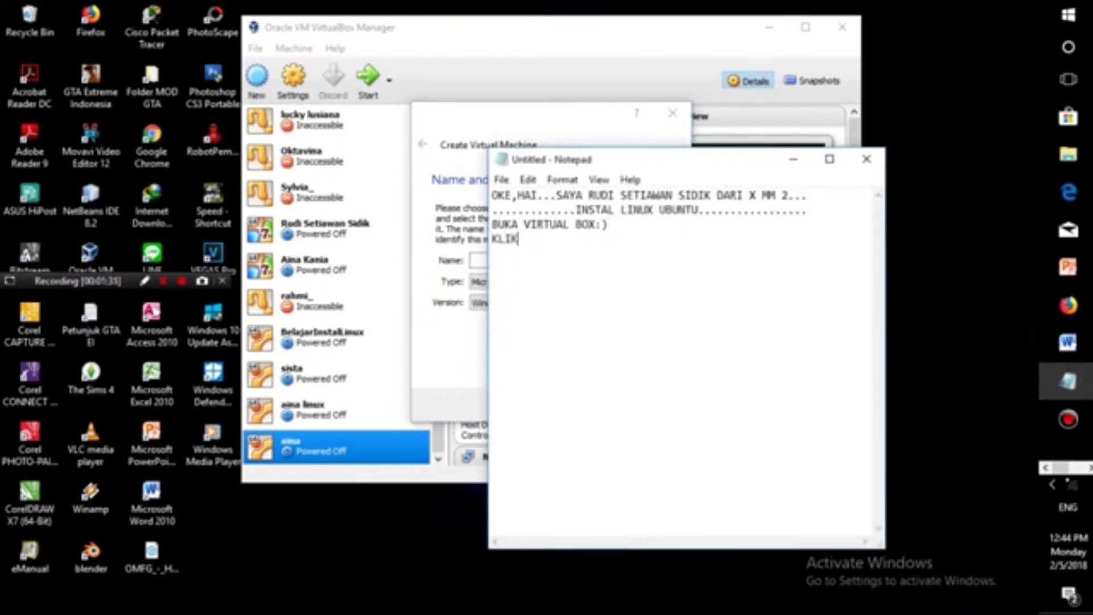
{"action": "type", "text": " NEW UNTUK "}
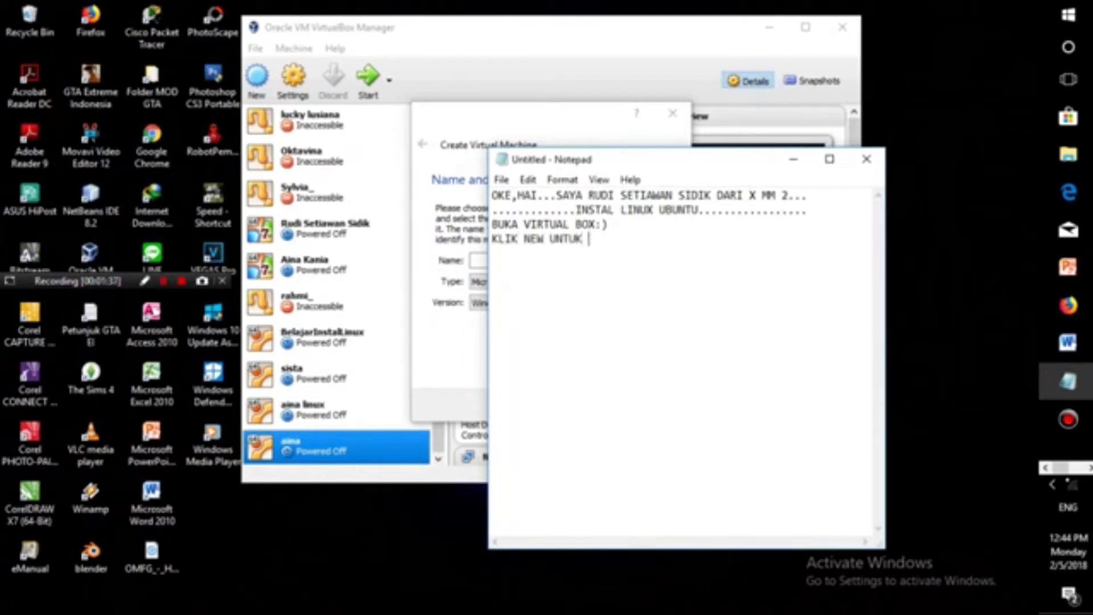
{"action": "type", "text": "PROJECT BARU,"}
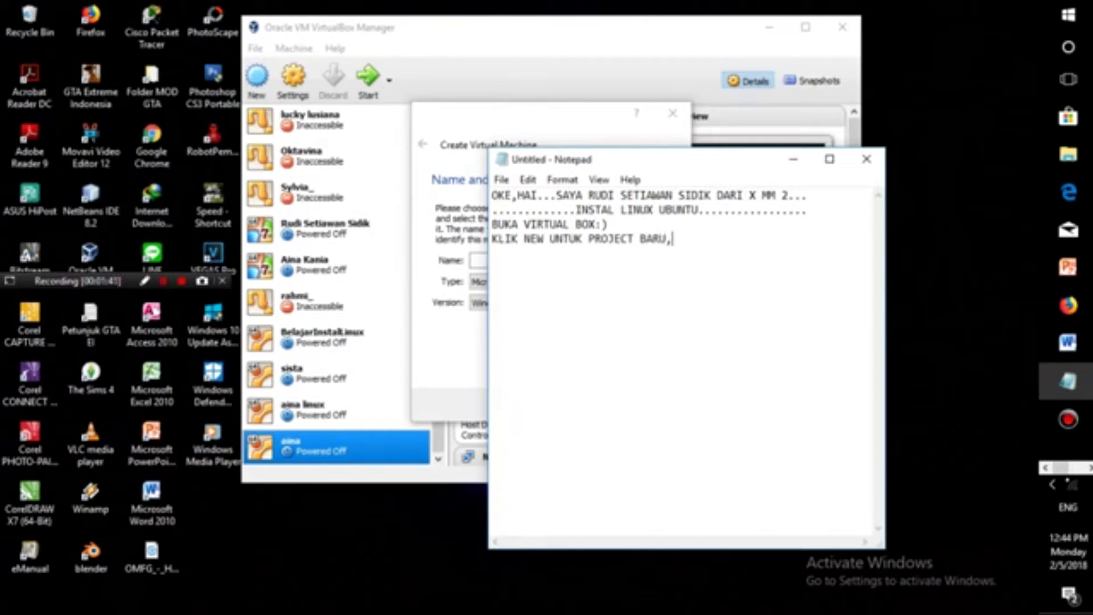
{"action": "type", "text": "ISI NAMA K"}
{"action": "key", "text": "BackSpace"}
{"action": "type", "text": ",TYPE "}
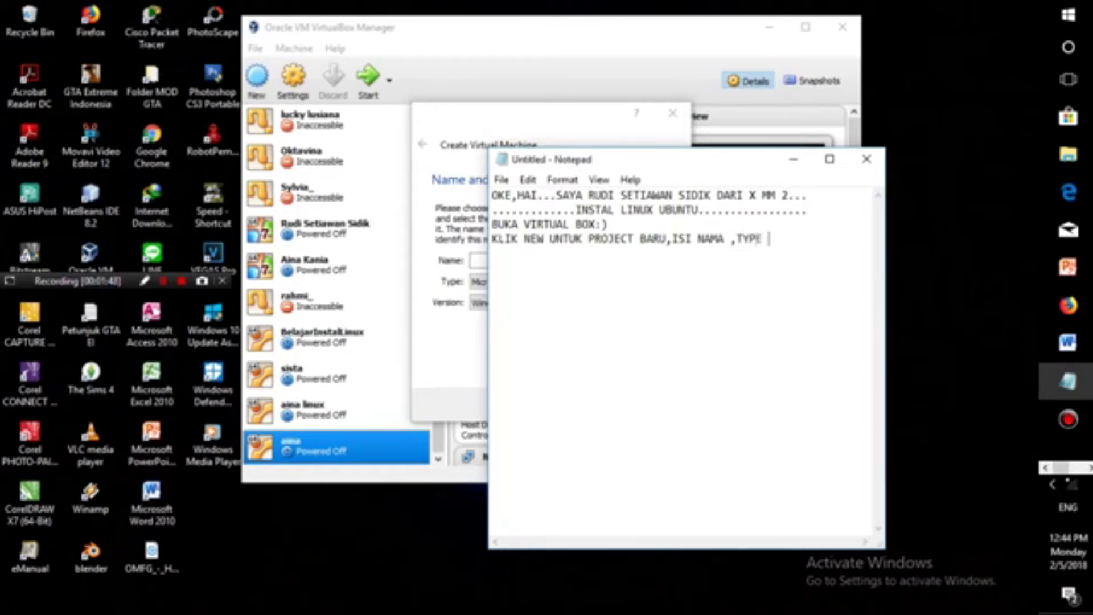
{"action": "type", "text": "NYA APA DAN VERSI BERAPA.."}
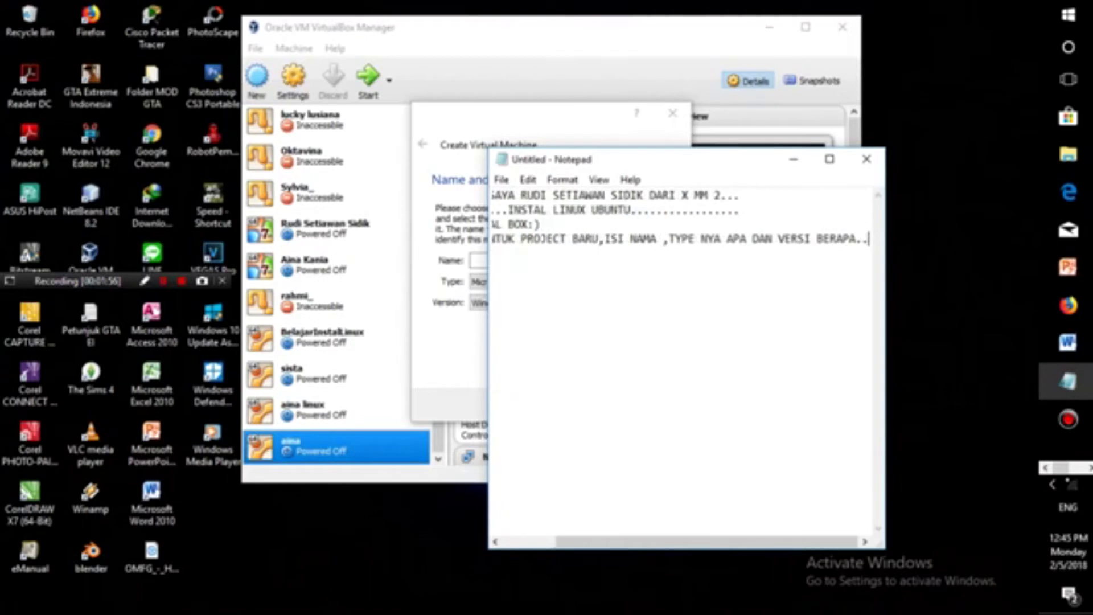
{"action": "left_click", "coordinate": [794, 160]}
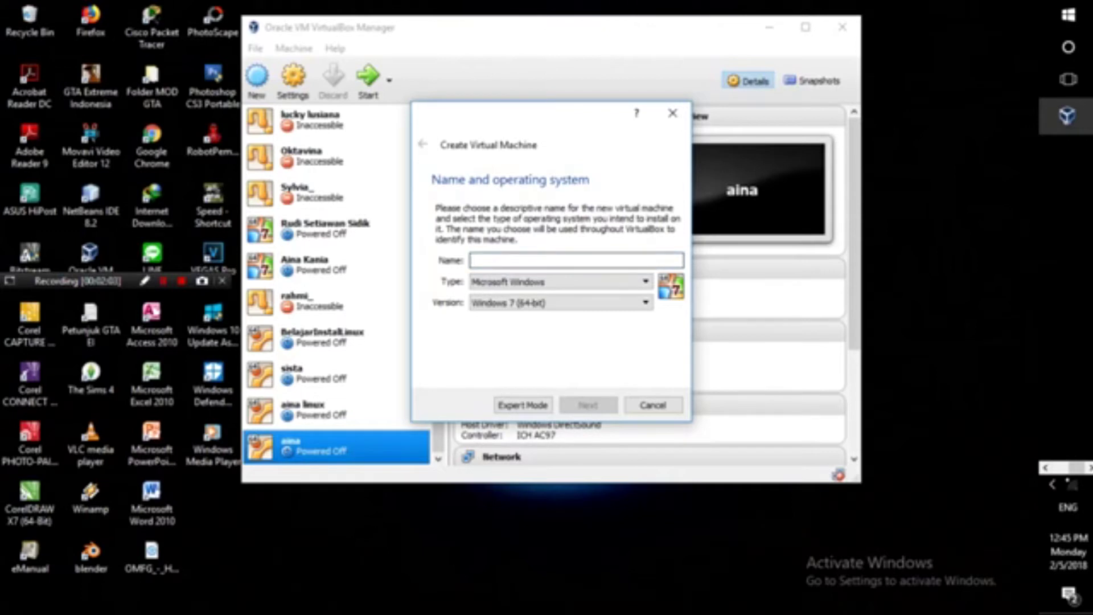
Name the new virtual machine with the author's first name followed directly by "LINUX".
{"action": "type", "text": "RUDI"}
{"action": "key", "text": "BackSpace"}
{"action": "key", "text": "BackSpace"}
{"action": "key", "text": "BackSpace"}
{"action": "key", "text": "BackSpace"}
{"action": "type", "text": "Rudi"}
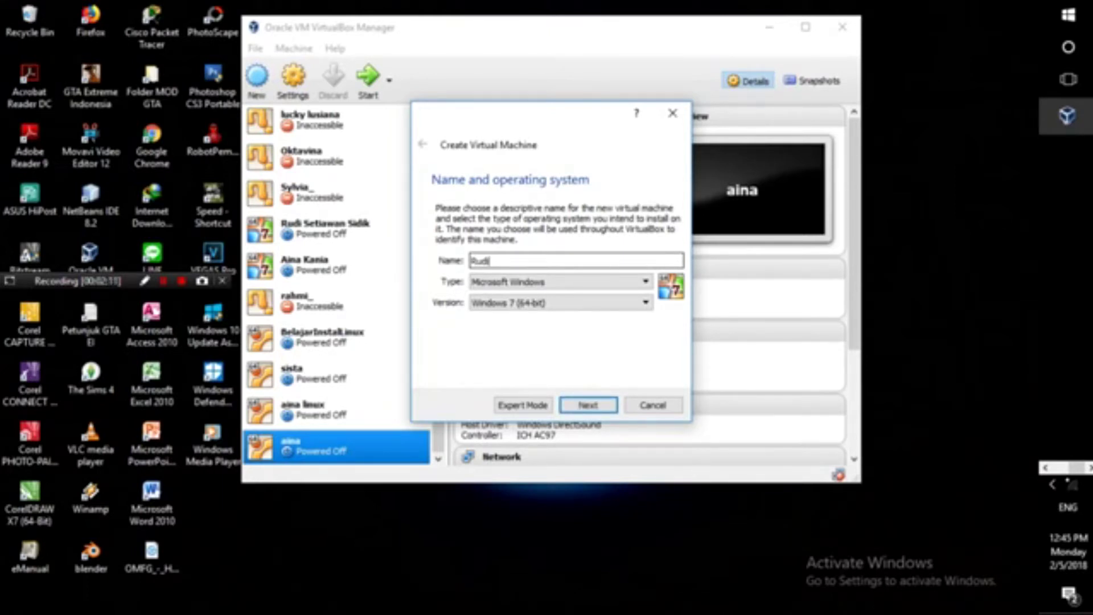
{"action": "type", "text": "Linux"}
{"action": "type", "text": "X"}
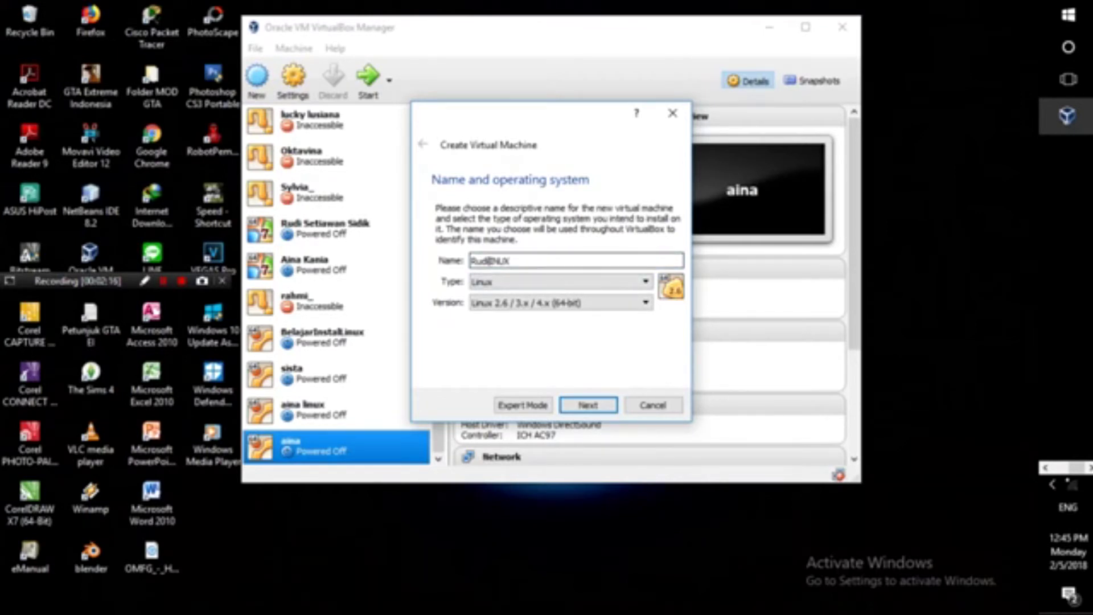
{"action": "key", "text": "BackSpace"}
{"action": "type", "text": "L"}
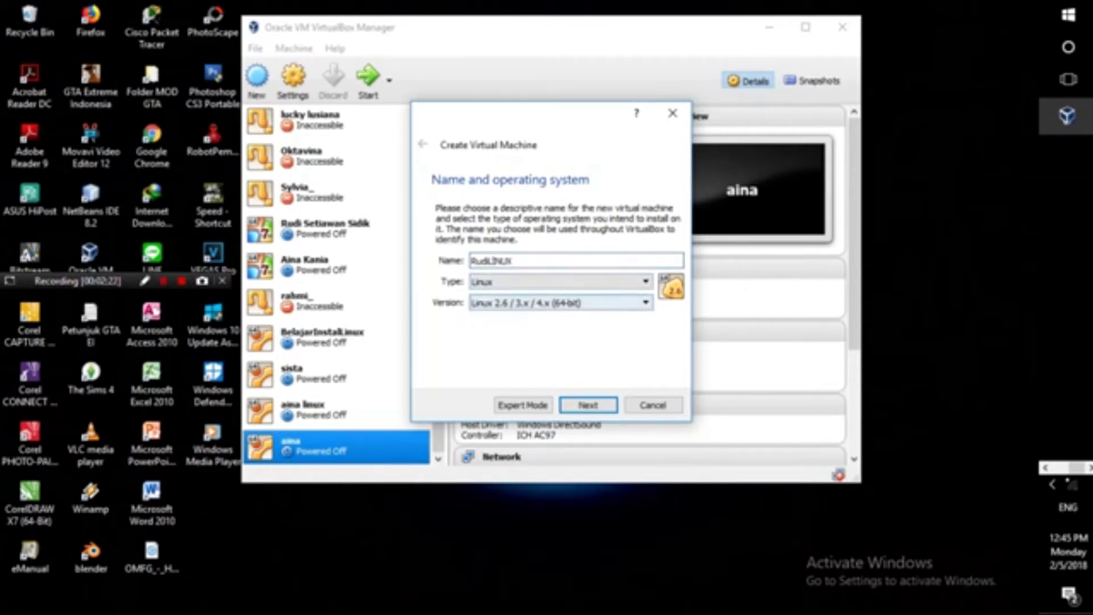
Set the operating system version to Ubuntu (64-bit) and continue to the memory size settings.
{"action": "left_click", "coordinate": [569, 303]}
{"action": "scroll", "coordinate": [554, 364], "scroll_direction": "down", "scroll_amount": 6}
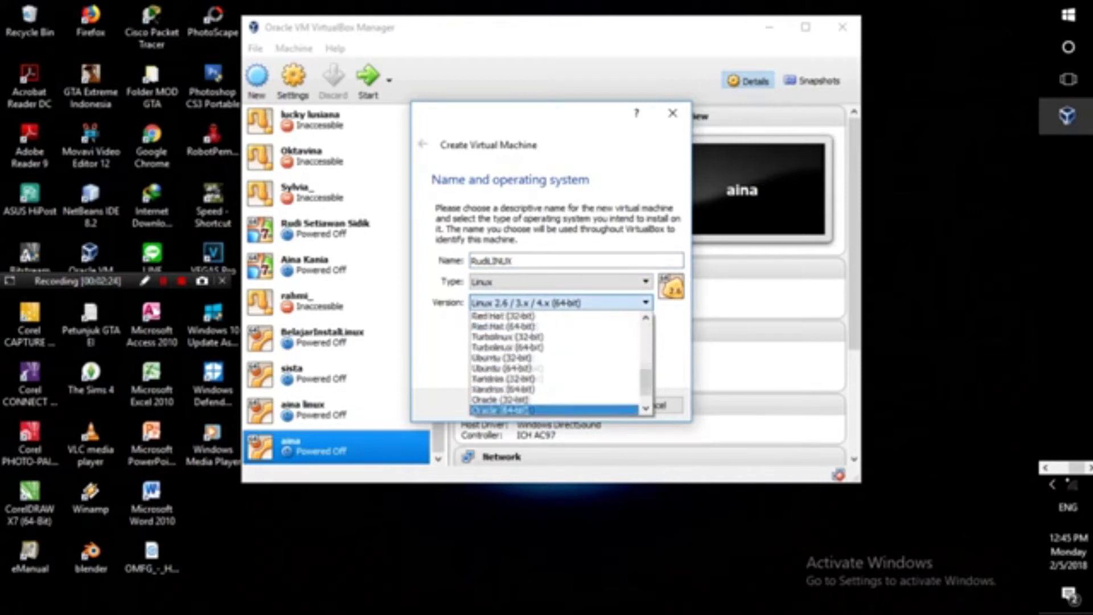
{"action": "left_click", "coordinate": [501, 368]}
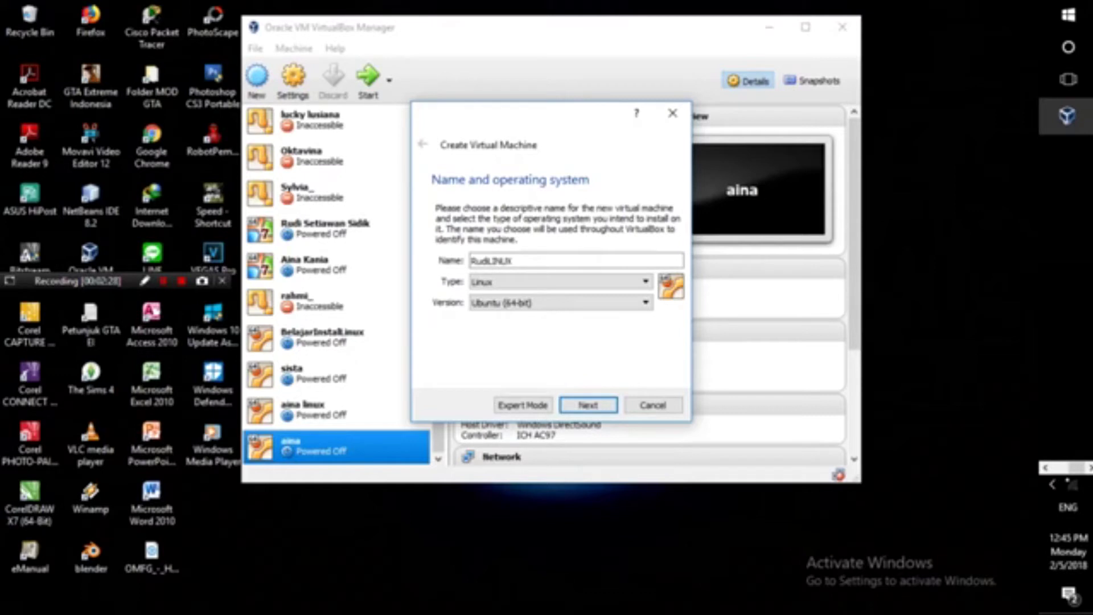
{"action": "left_click", "coordinate": [588, 405]}
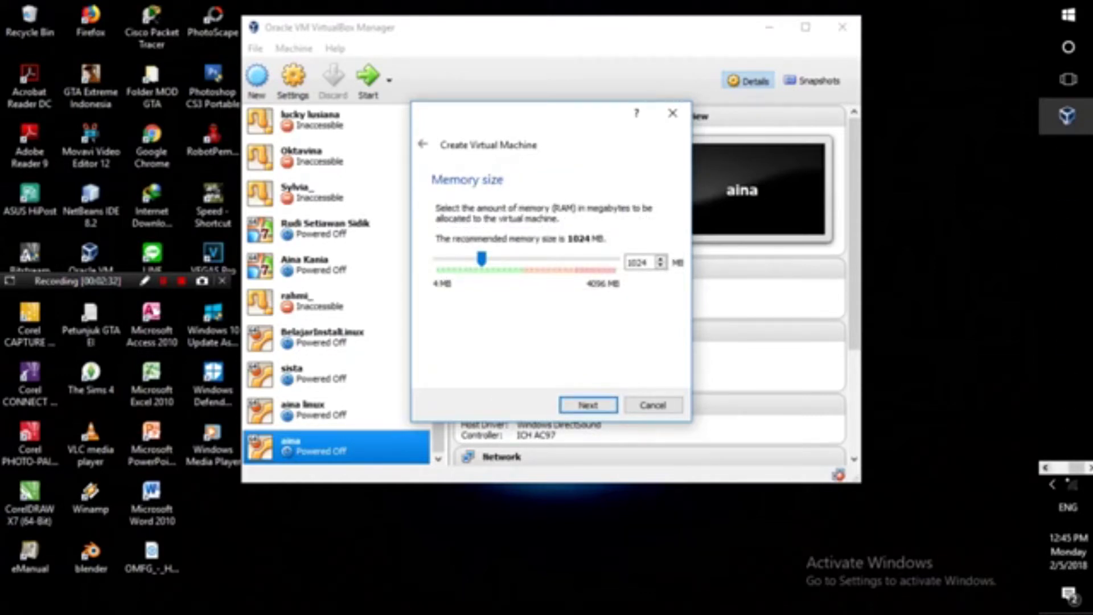
Switch to Notepad and replace the last line with "PILIH RAM, USAHAKAN TETAP PADA JALUR HIJAU...".
{"action": "left_click", "coordinate": [1045, 467]}
{"action": "left_click", "coordinate": [1068, 382]}
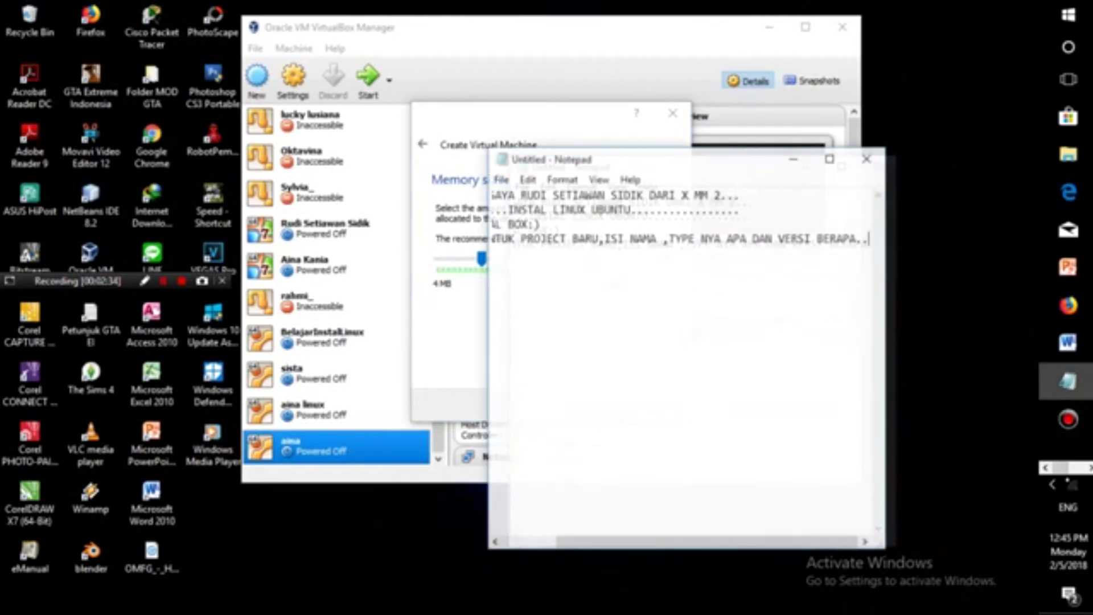
{"action": "left_click_drag", "start_coordinate": [867, 239], "coordinate": [490, 239]}
{"action": "key", "text": "BackSpace"}
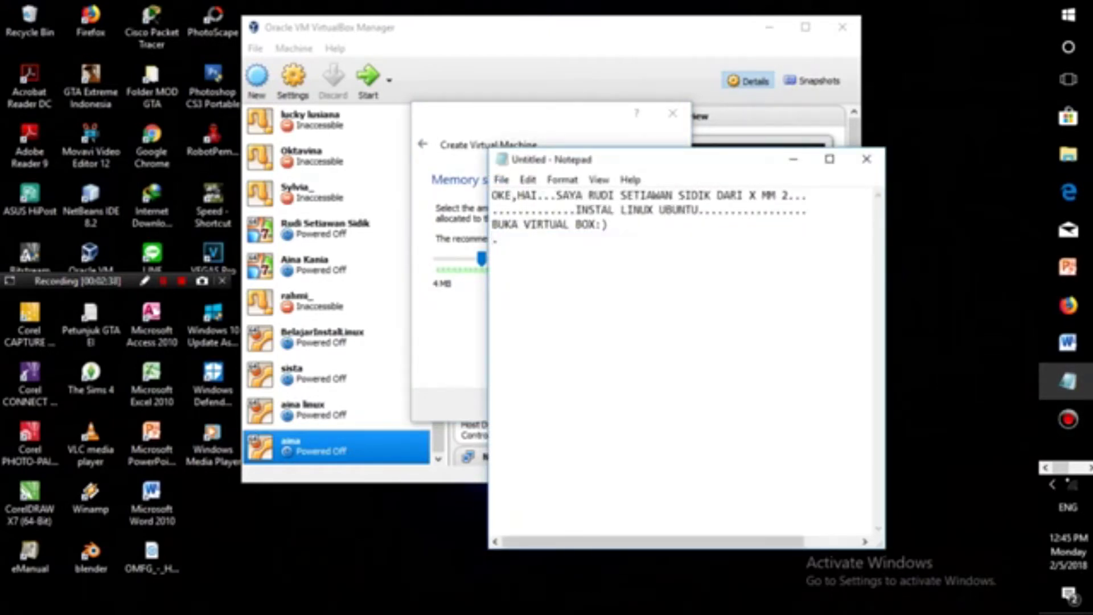
{"action": "key", "text": "BackSpace"}
{"action": "type", "text": "pILIH"}
{"action": "key", "text": "BackSpace"}
{"action": "key", "text": "BackSpace"}
{"action": "key", "text": "BackSpace"}
{"action": "key", "text": "BackSpace"}
{"action": "key", "text": "BackSpace"}
{"action": "key", "text": "BackSpace"}
{"action": "type", "text": "P"}
{"action": "key", "text": "BackSpace"}
{"action": "key", "text": "Return"}
{"action": "type", "text": "PILIH RAM , USAHAKA"}
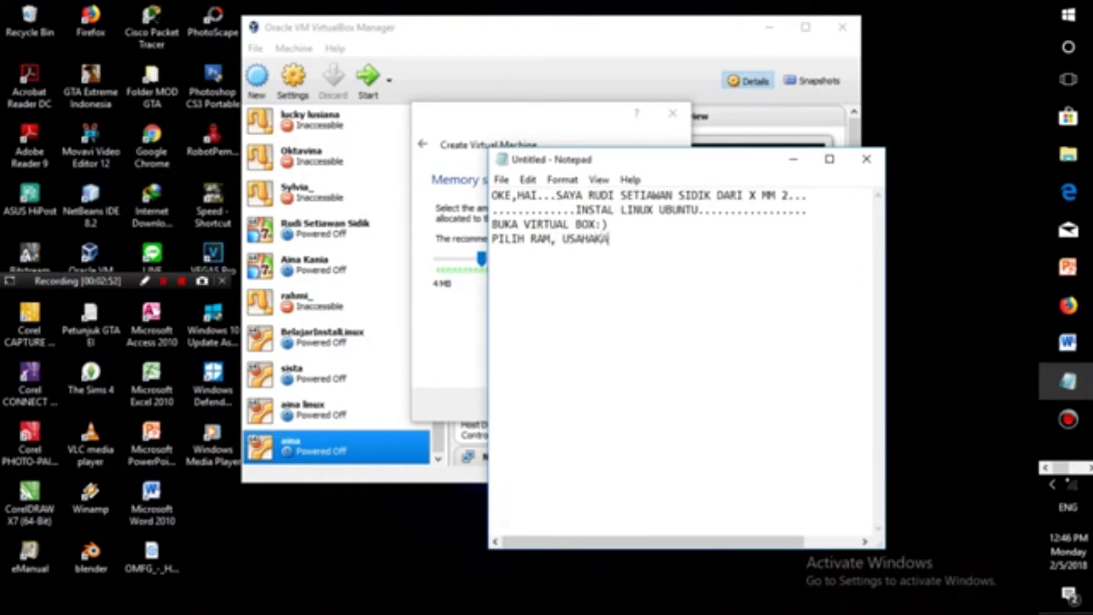
{"action": "type", "text": "N TETAP PADA "}
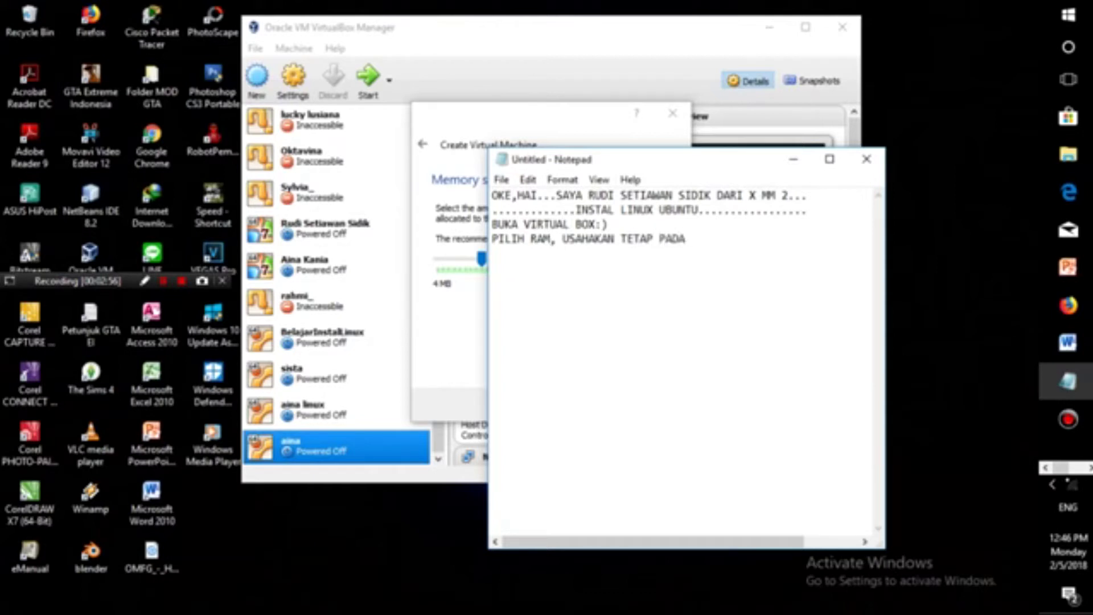
{"action": "type", "text": "JALUR HIJAU..."}
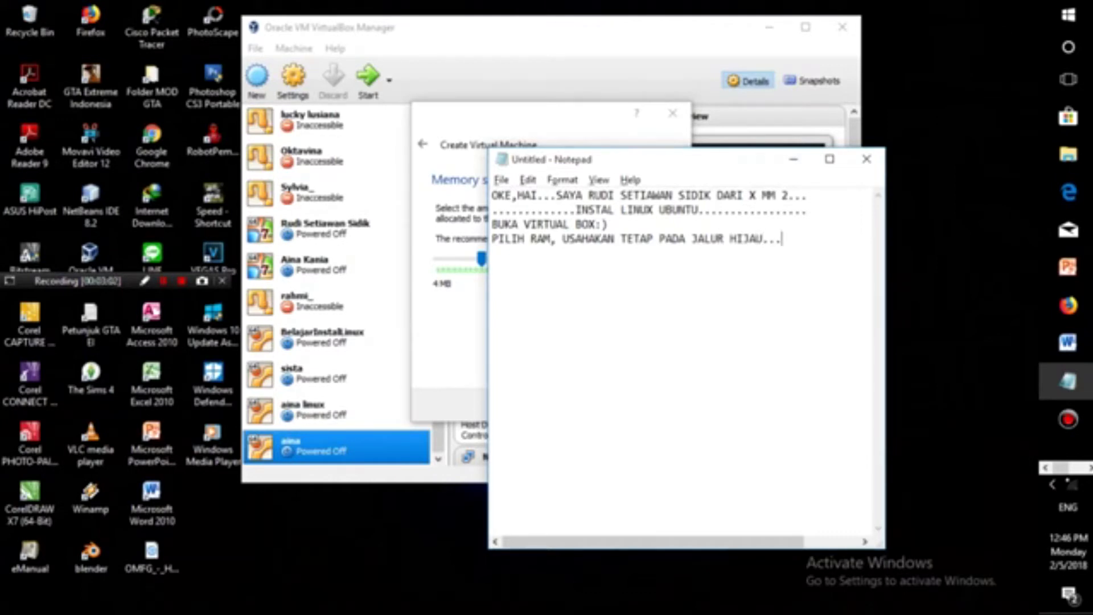
Switch to VirtualBox, accept the 1024 MB memory size, and set up a new dynamically allocated VDI hard disk up to its size settings.
{"action": "key", "text": "alt+Tab"}
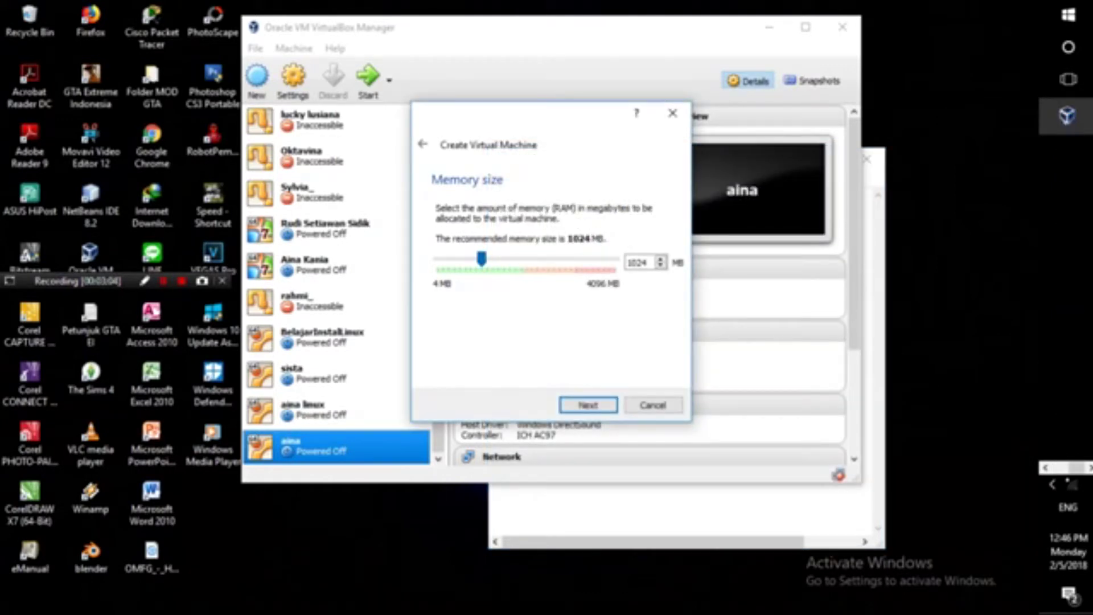
{"action": "key", "text": "Return"}
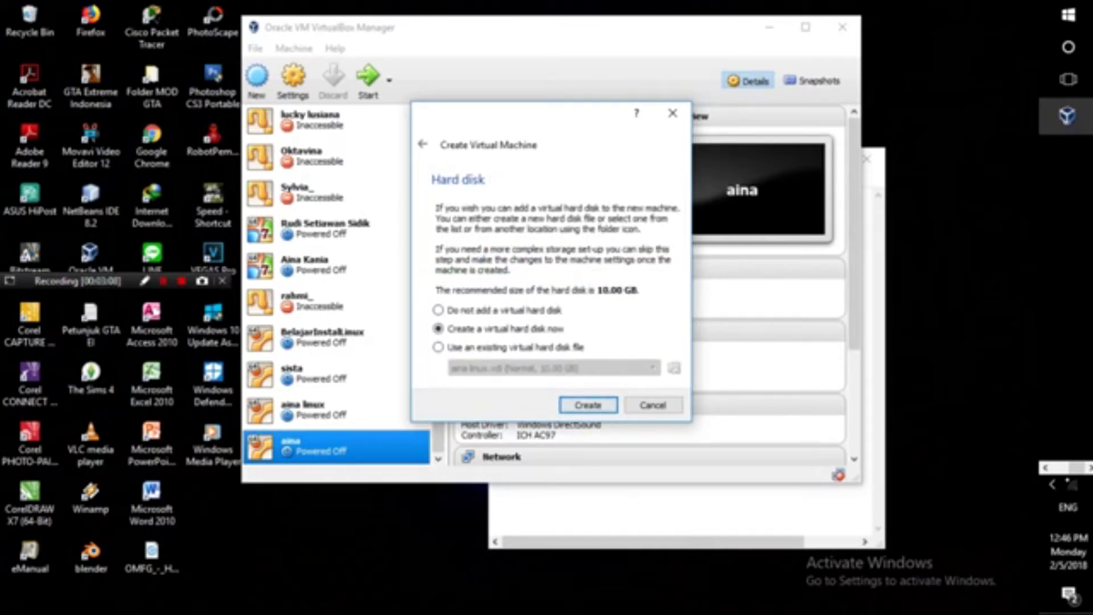
{"action": "key", "text": "Return"}
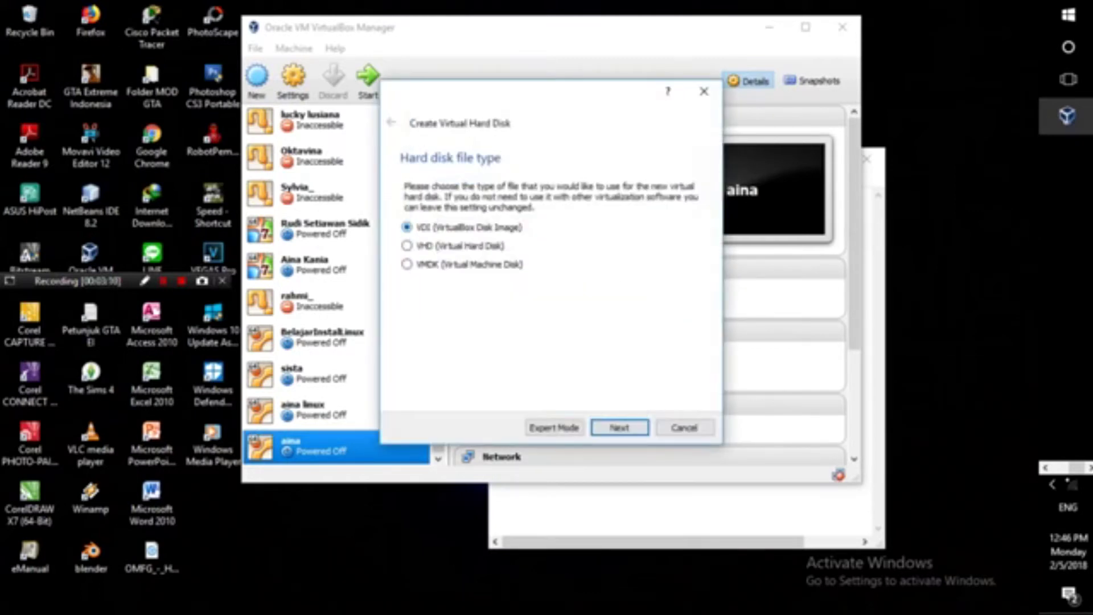
{"action": "key", "text": "Return"}
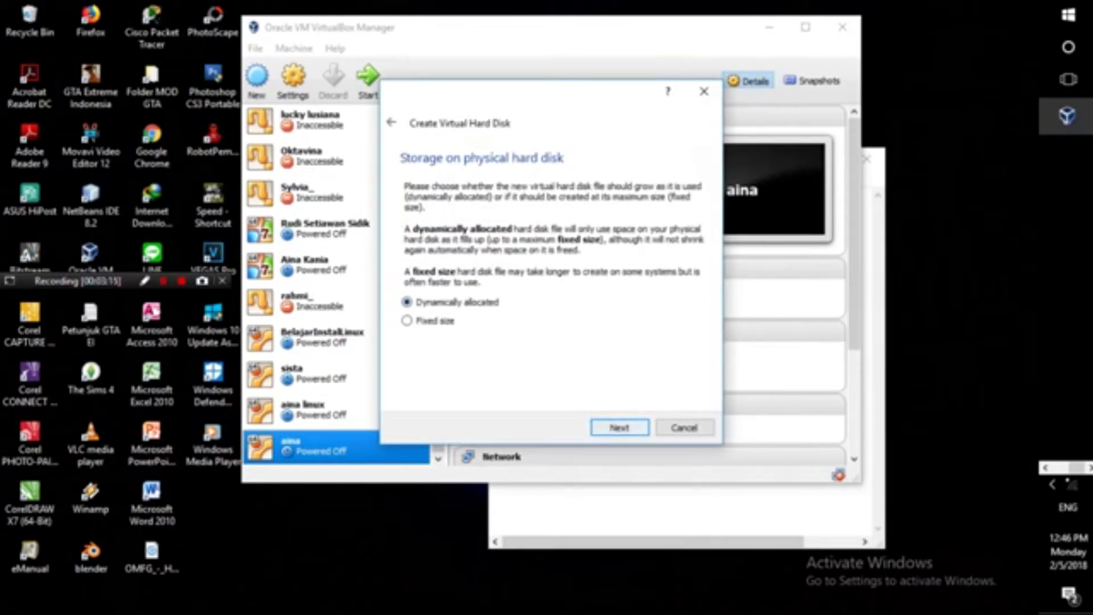
{"action": "key", "text": "Return"}
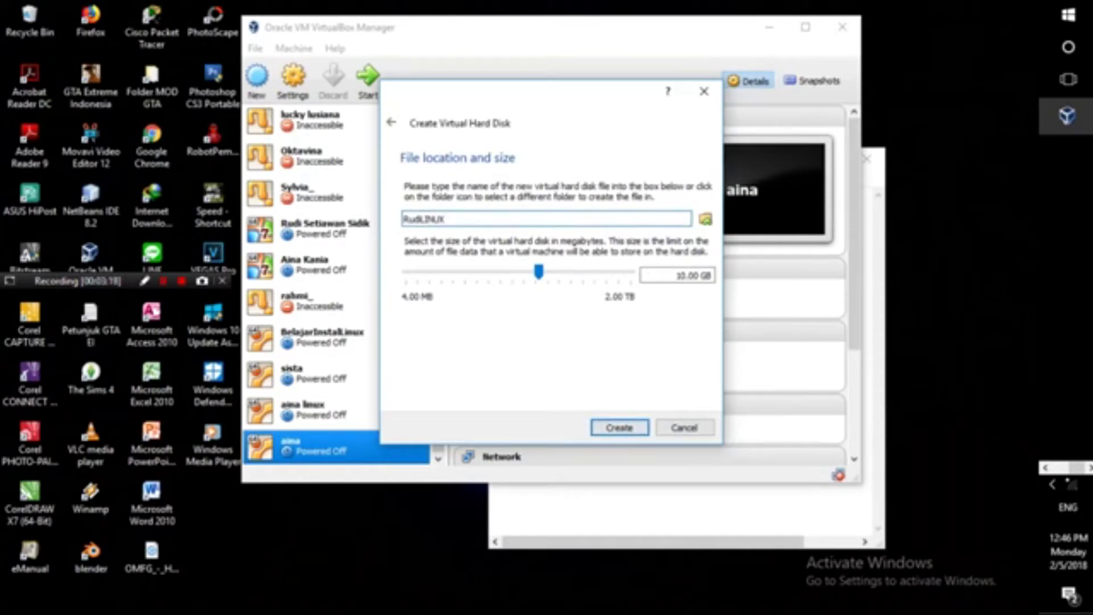
Switch to Notepad, remove the trailing dots after "JALUR HIJAU", and add the line "TETAP 10GB SAJA".
{"action": "left_click", "coordinate": [1057, 467]}
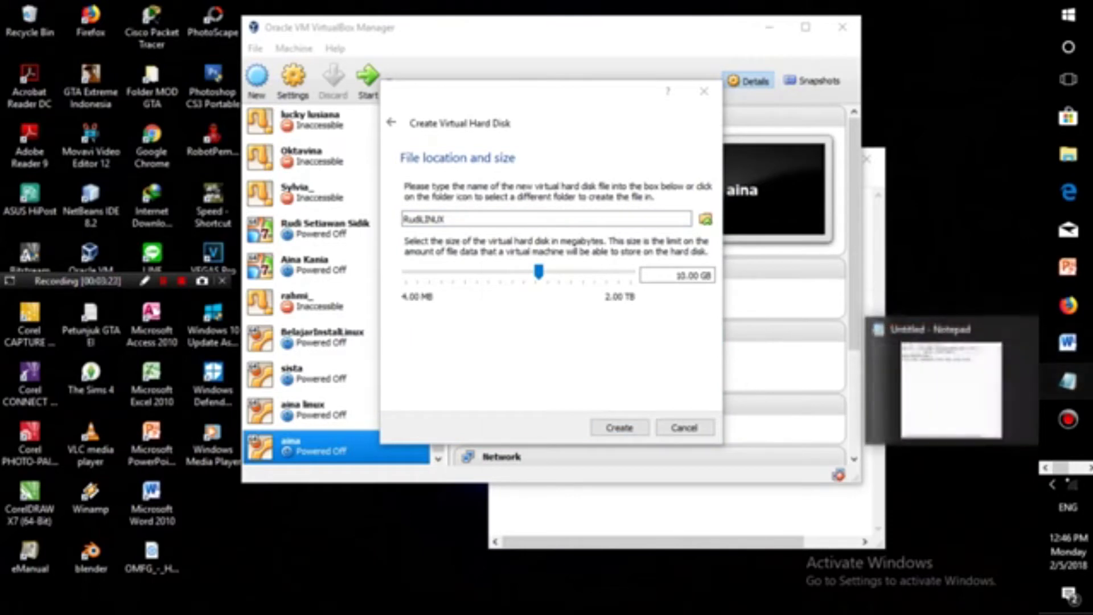
{"action": "left_click", "coordinate": [1068, 381]}
{"action": "key", "text": "Return"}
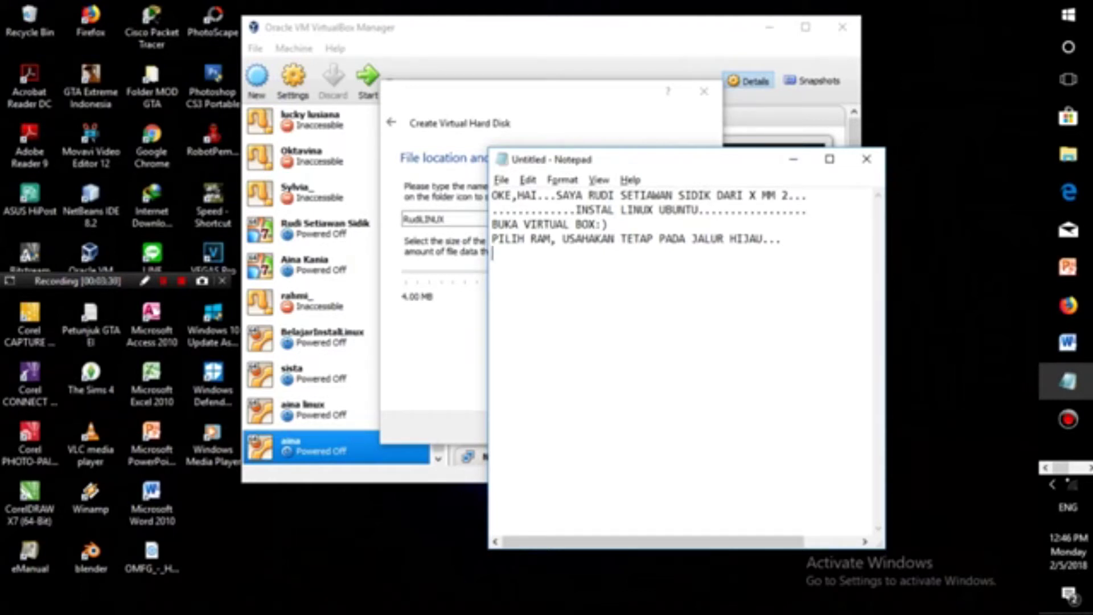
{"action": "type", "text": "PILIH"}
{"action": "key", "text": "BackSpace"}
{"action": "key", "text": "BackSpace"}
{"action": "key", "text": "BackSpace"}
{"action": "key", "text": "BackSpace"}
{"action": "key", "text": "BackSpace"}
{"action": "key", "text": "BackSpace"}
{"action": "key", "text": "BackSpace"}
{"action": "key", "text": "BackSpace"}
{"action": "key", "text": "BackSpace"}
{"action": "key", "text": "Return"}
{"action": "type", "text": "TETAP 10GB SAJA"}
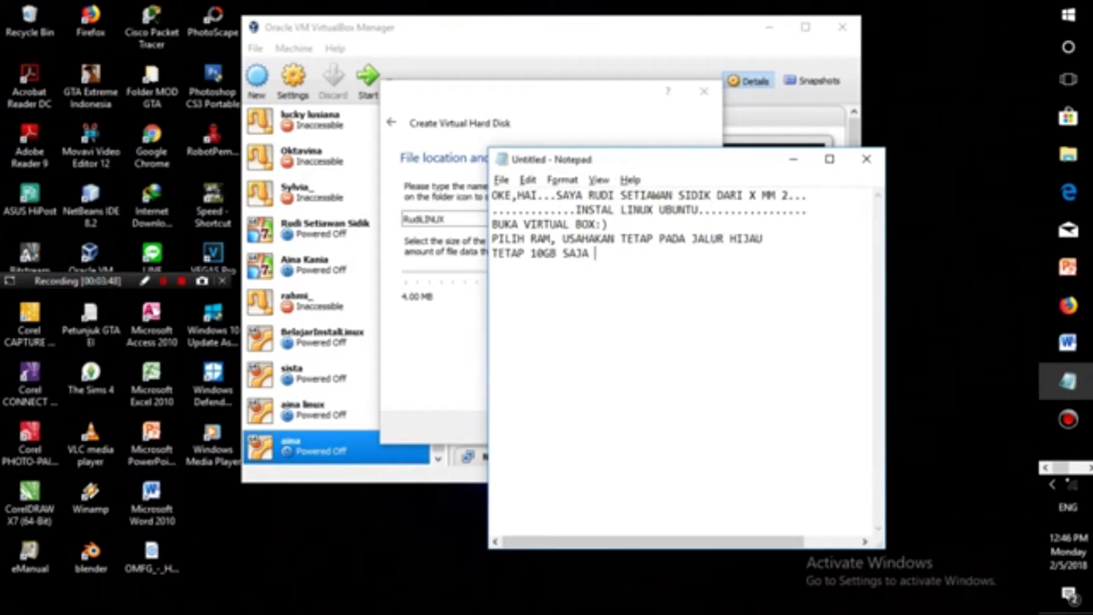
{"action": "type", "text": " SUPAYA TI"}
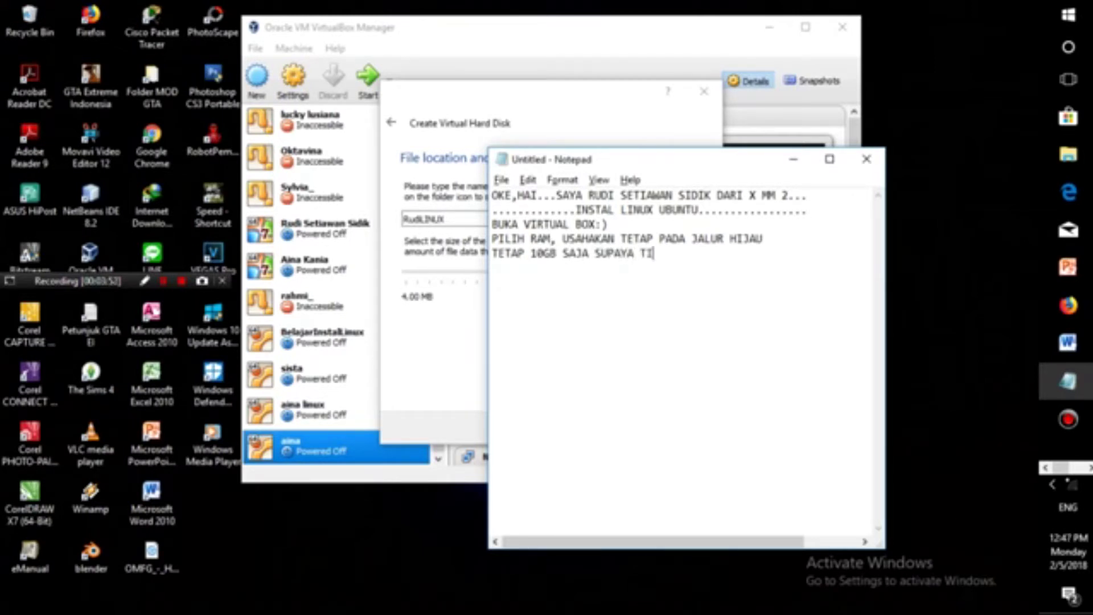
{"action": "type", "text": "DAK ADA HAMBA"}
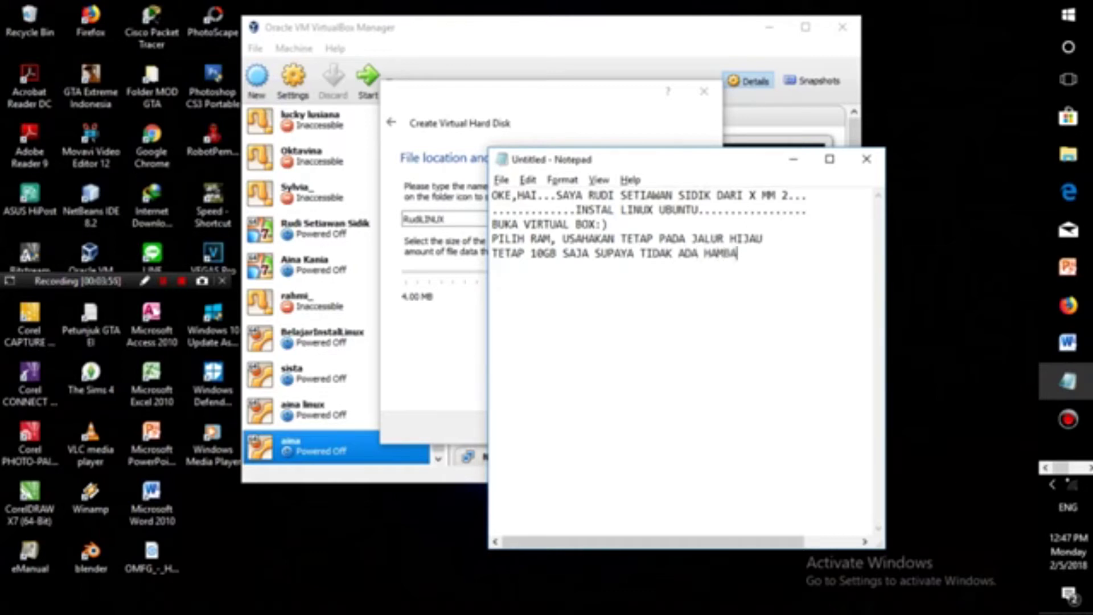
{"action": "type", "text": "TAN,KAREN"}
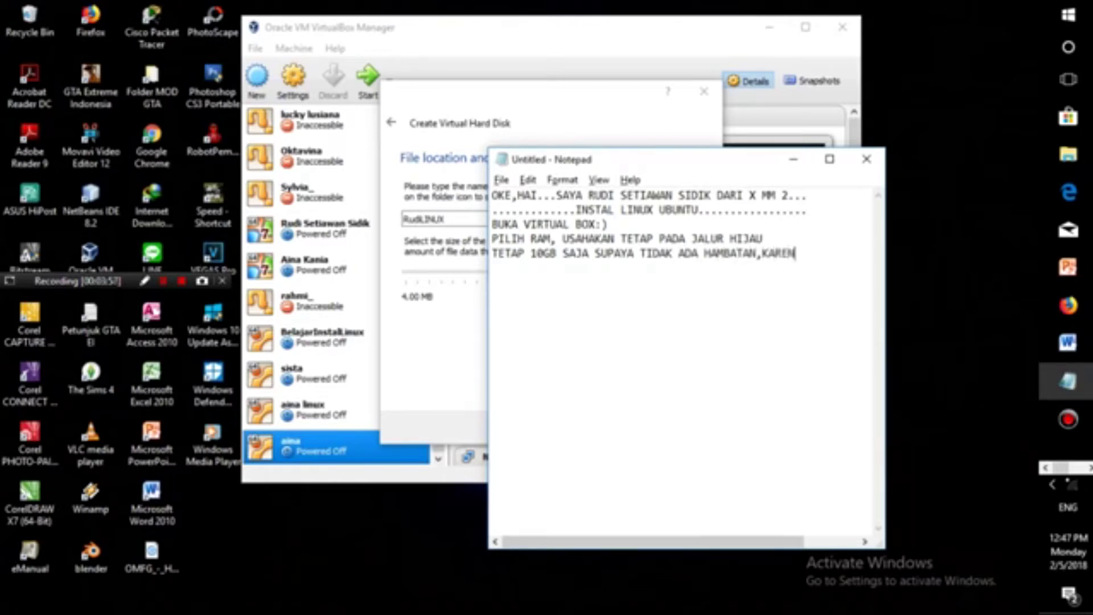
{"action": "type", "text": "A DEFAULT NYA 20GB"}
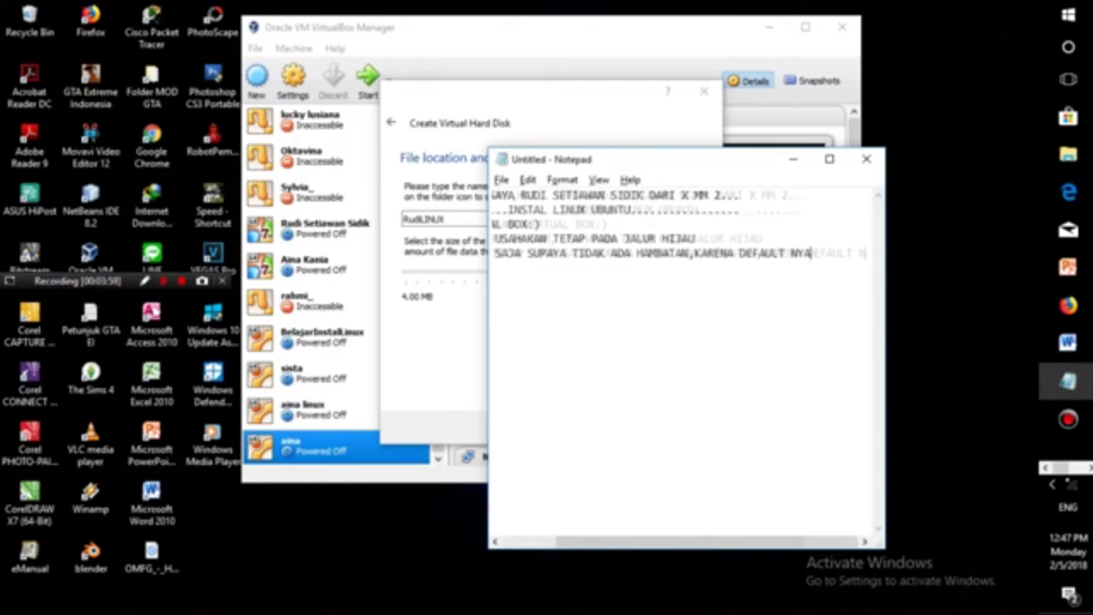
{"action": "key", "text": "BackSpace"}
{"action": "key", "text": "BackSpace"}
{"action": "key", "text": "BackSpace"}
{"action": "key", "text": "BackSpace"}
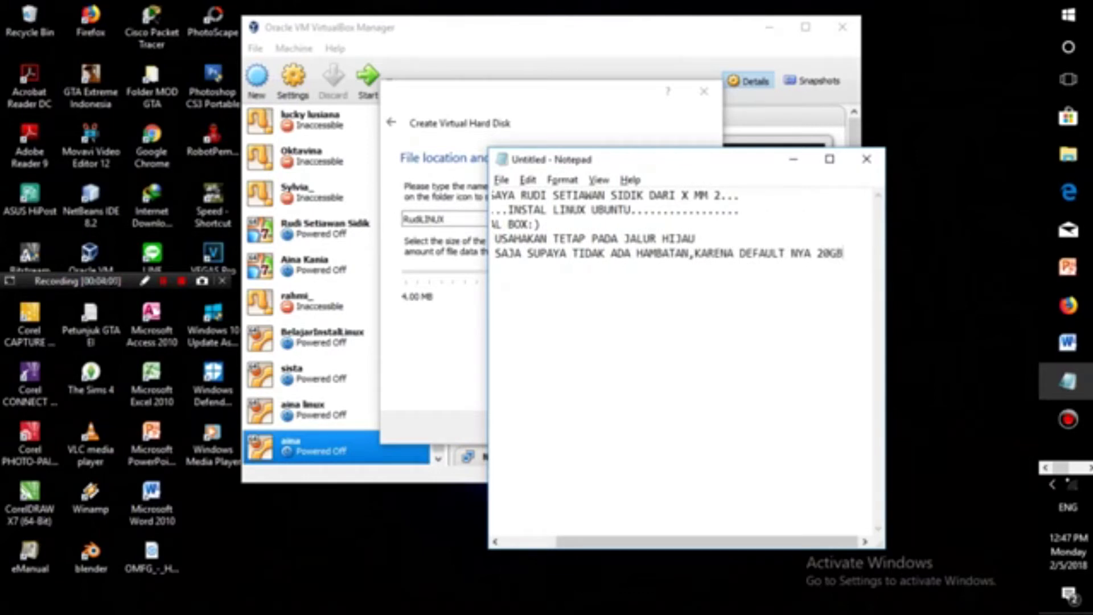
{"action": "type", "text": "1"}
{"action": "type", "text": "GB"}
{"action": "key", "text": "BackSpace"}
{"action": "key", "text": "BackSpace"}
{"action": "type", "text": "0GB"}
{"action": "left_click_drag", "start_coordinate": [843, 253], "coordinate": [589, 254]}
{"action": "key", "text": "BackSpace"}
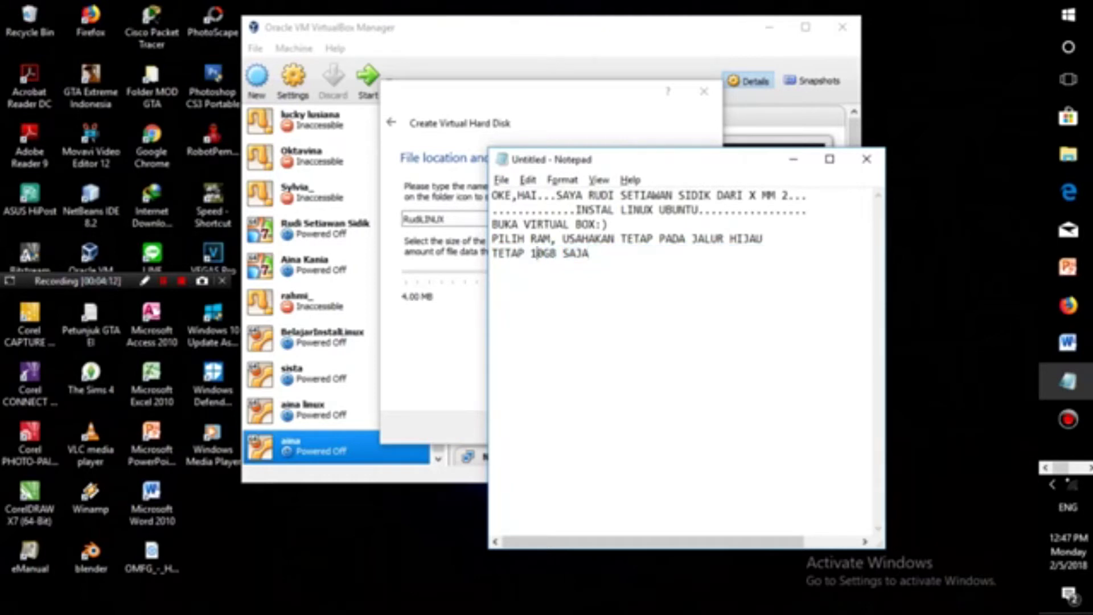
Switch to VirtualBox and create the virtual hard disk with a size of 10.00 GB.
{"action": "key", "text": "alt+Tab"}
{"action": "key", "text": "Return"}
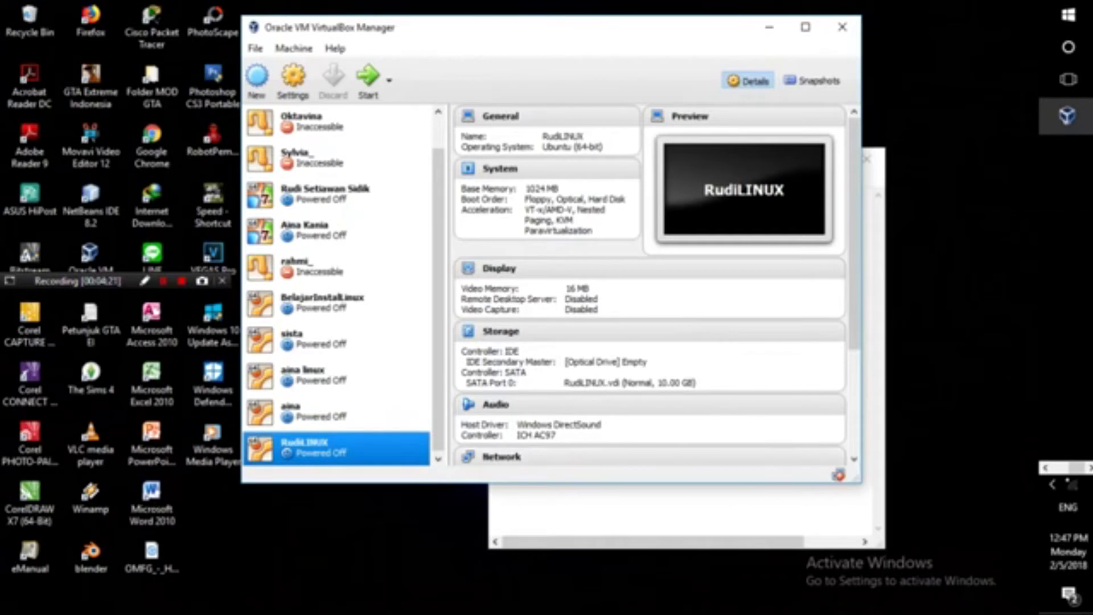
Switch to Notepad and add the line "SUDAH ADA PROJECT BARU YANG TADI KITA BUAT", ending with the new virtual machine's name in quotes.
{"action": "left_click", "coordinate": [1068, 381]}
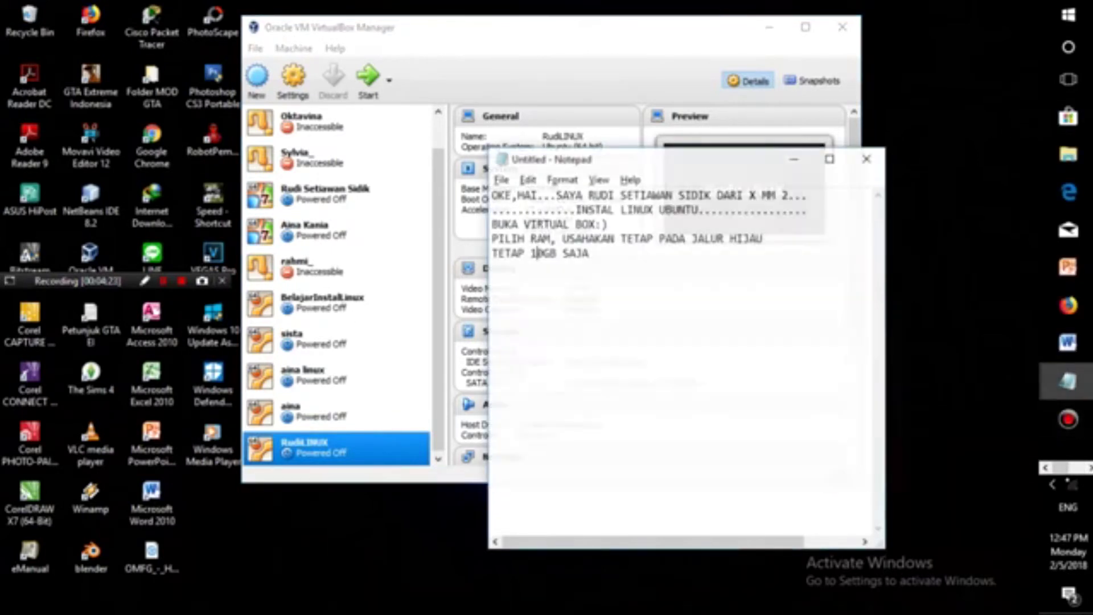
{"action": "left_click", "coordinate": [590, 253]}
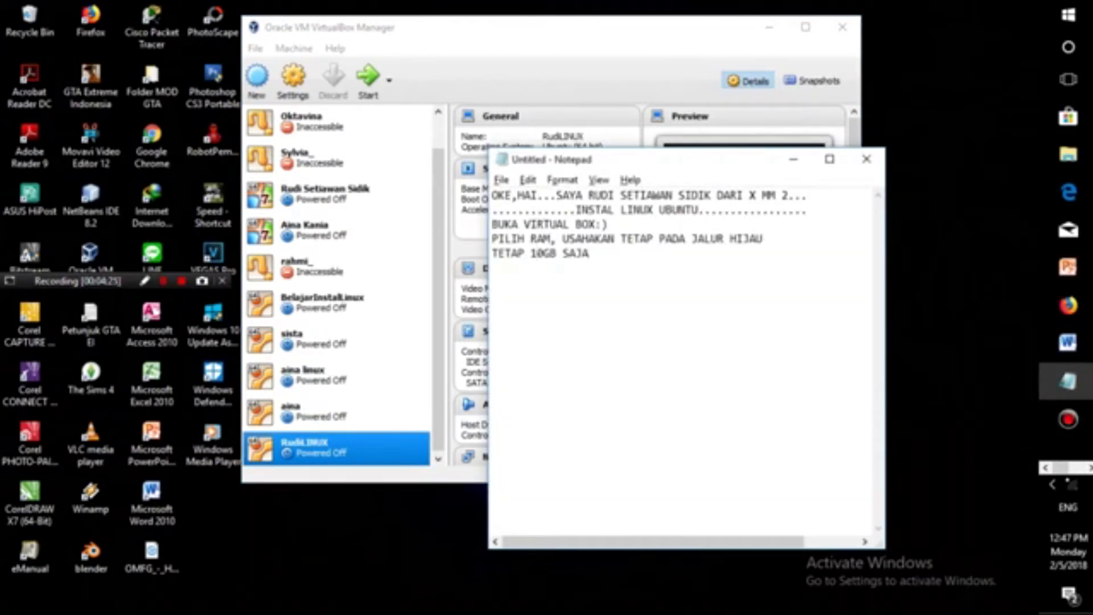
{"action": "key", "text": "Return"}
{"action": "type", "text": "SUDAH ADA PROJECT BARU YANG TADI KITA BUAT\""}
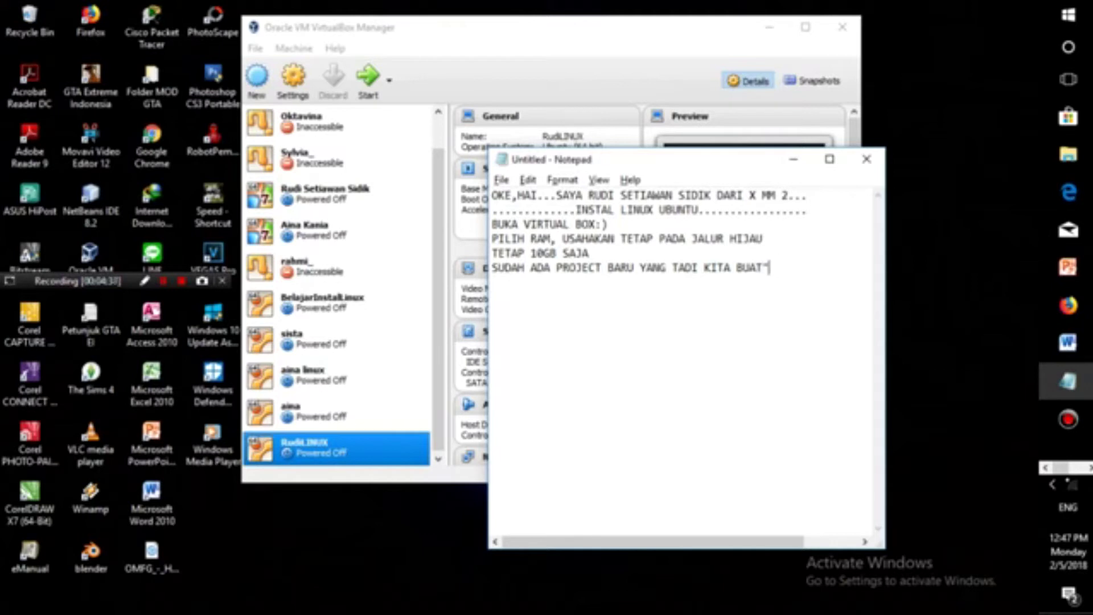
{"action": "type", "text": "RUDILINUX"}
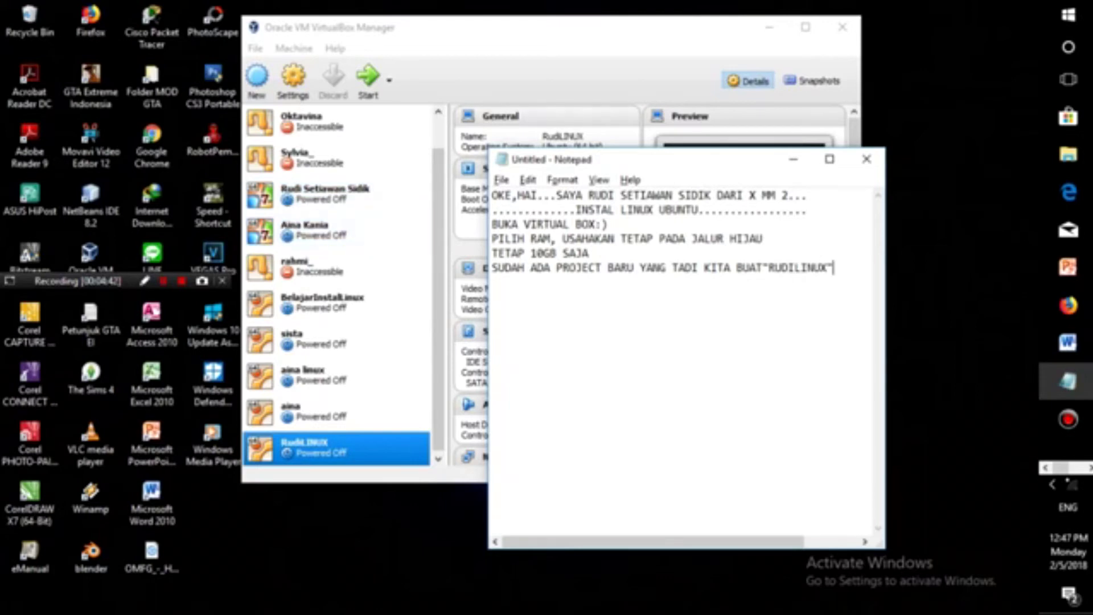
{"action": "key", "text": "Return"}
{"action": "type", "text": "KLIK START"}
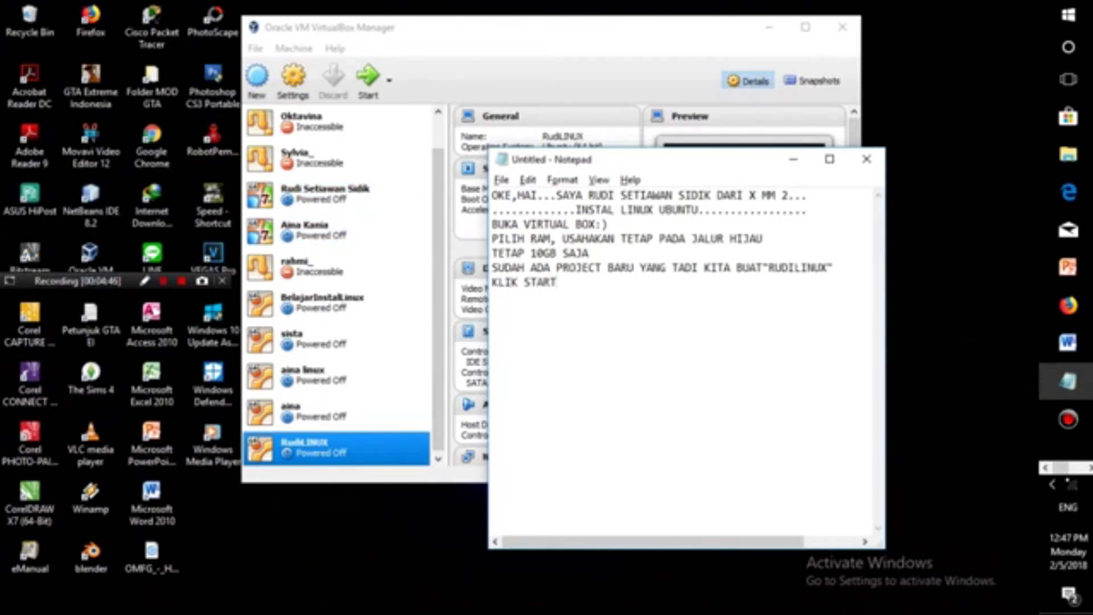
{"action": "key", "text": "BackSpace"}
{"action": "key", "text": "BackSpace"}
{"action": "key", "text": "BackSpace"}
{"action": "key", "text": "BackSpace"}
{"action": "key", "text": "BackSpace"}
{"action": "key", "text": "BackSpace"}
{"action": "key", "text": "BackSpace"}
{"action": "key", "text": "BackSpace"}
{"action": "key", "text": "BackSpace"}
{"action": "key", "text": "BackSpace"}
{"action": "type", "text": "START"}
{"action": "key", "text": "BackSpace"}
{"action": "key", "text": "BackSpace"}
{"action": "key", "text": "BackSpace"}
{"action": "key", "text": "BackSpace"}
{"action": "key", "text": "BackSpace"}
{"action": "key", "text": "BackSpace"}
{"action": "key", "text": "BackSpace"}
{"action": "key", "text": "BackSpace"}
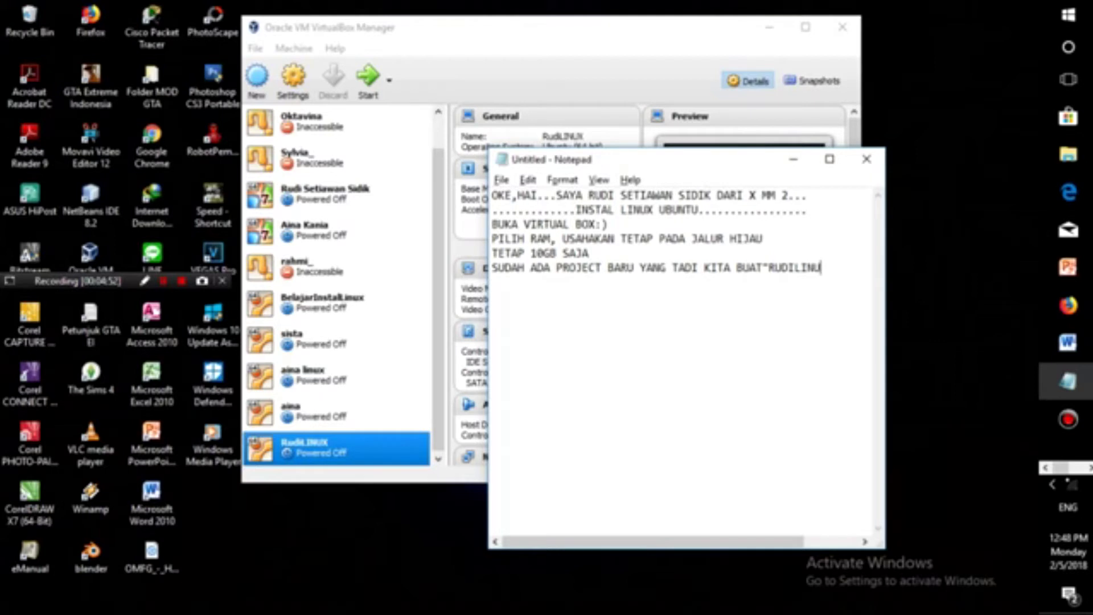
Complete the quoted virtual machine name in the note and add the line "KLIK START.." below it.
{"action": "type", "text": "X\""}
{"action": "key", "text": "Return"}
{"action": "type", "text": "KLIK START"}
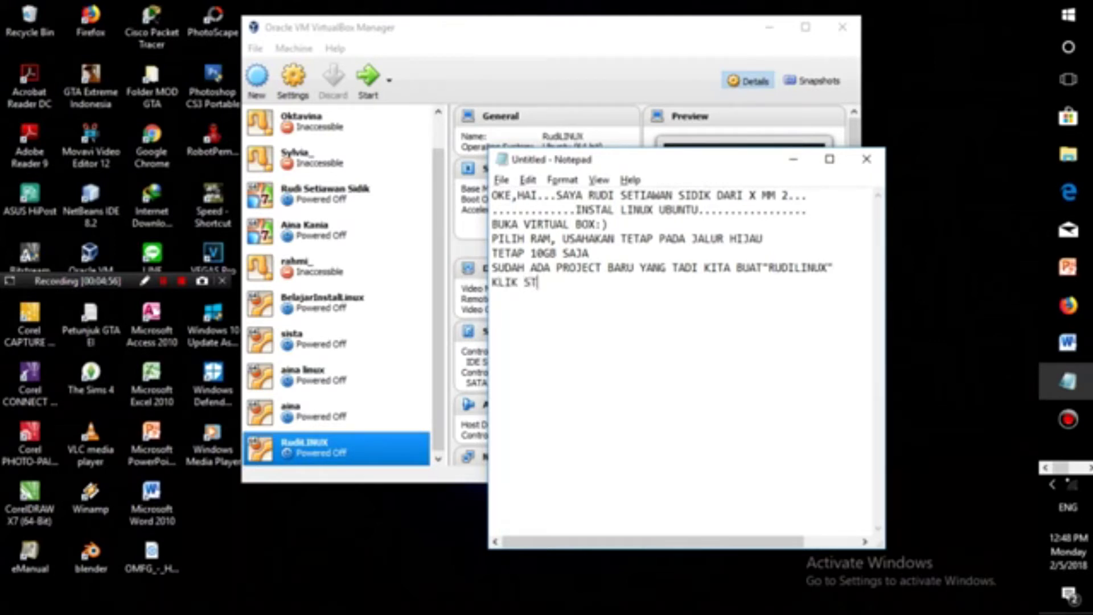
{"action": "type", "text": ".."}
Switch to VirtualBox, start the new virtual machine, and choose ubuntu-14.04.5-desktop-amd64 from the IsoUbuntu folder as its start-up disk.
{"action": "left_click", "coordinate": [569, 80]}
{"action": "left_click", "coordinate": [368, 81]}
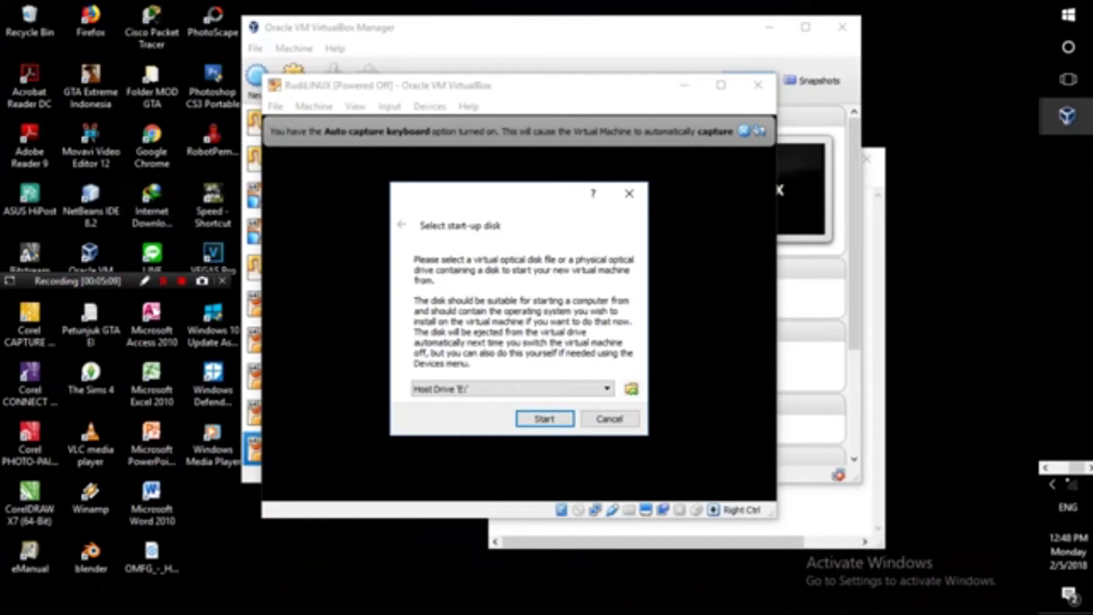
{"action": "left_click", "coordinate": [631, 389]}
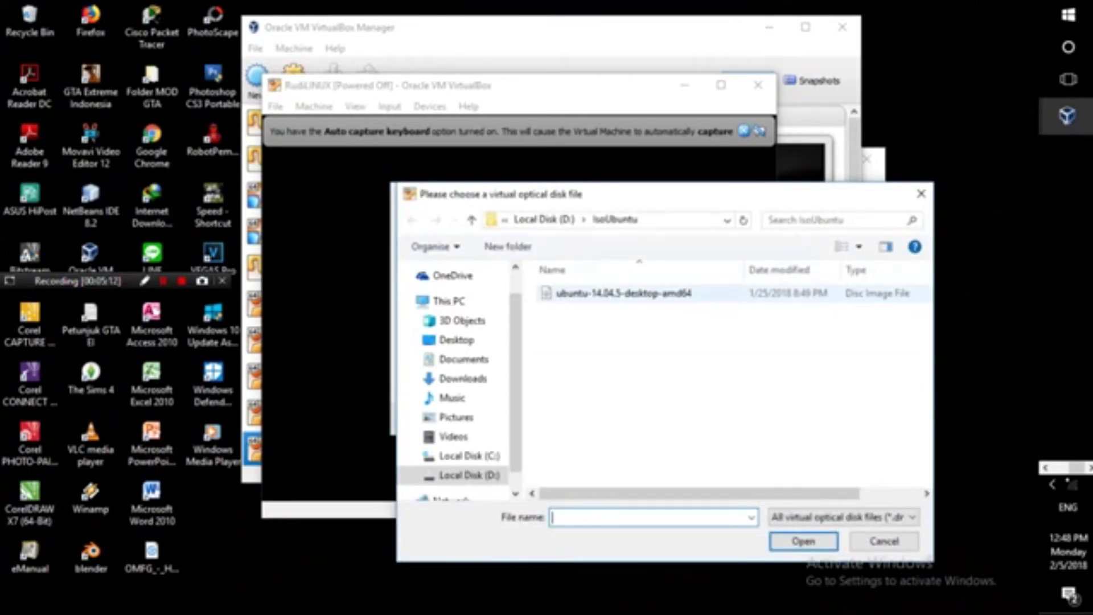
{"action": "left_click", "coordinate": [624, 293]}
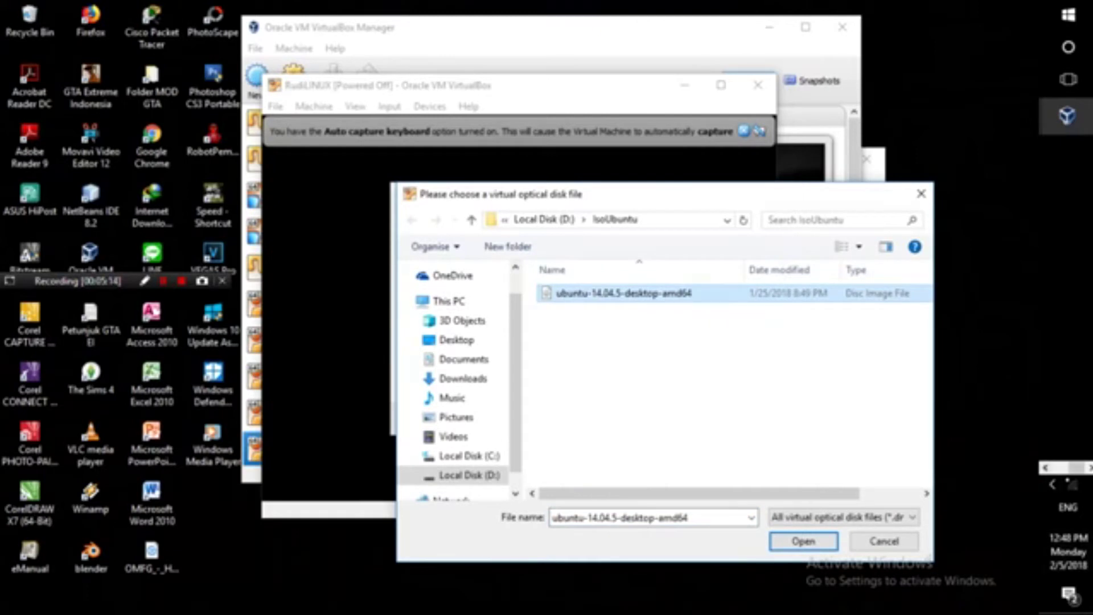
{"action": "left_click", "coordinate": [1045, 468]}
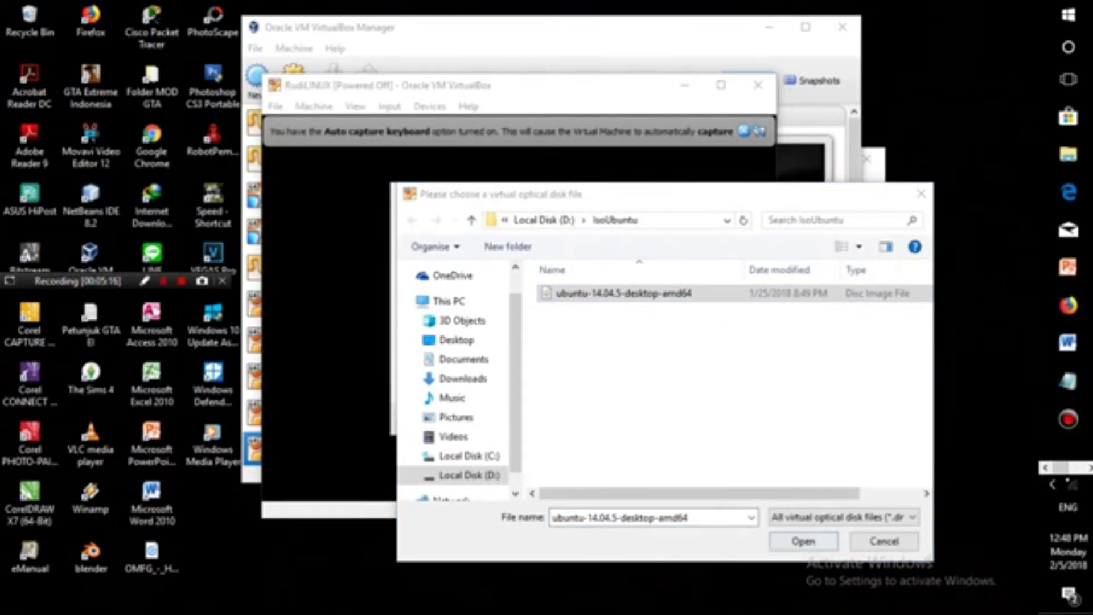
{"action": "left_click", "coordinate": [803, 541]}
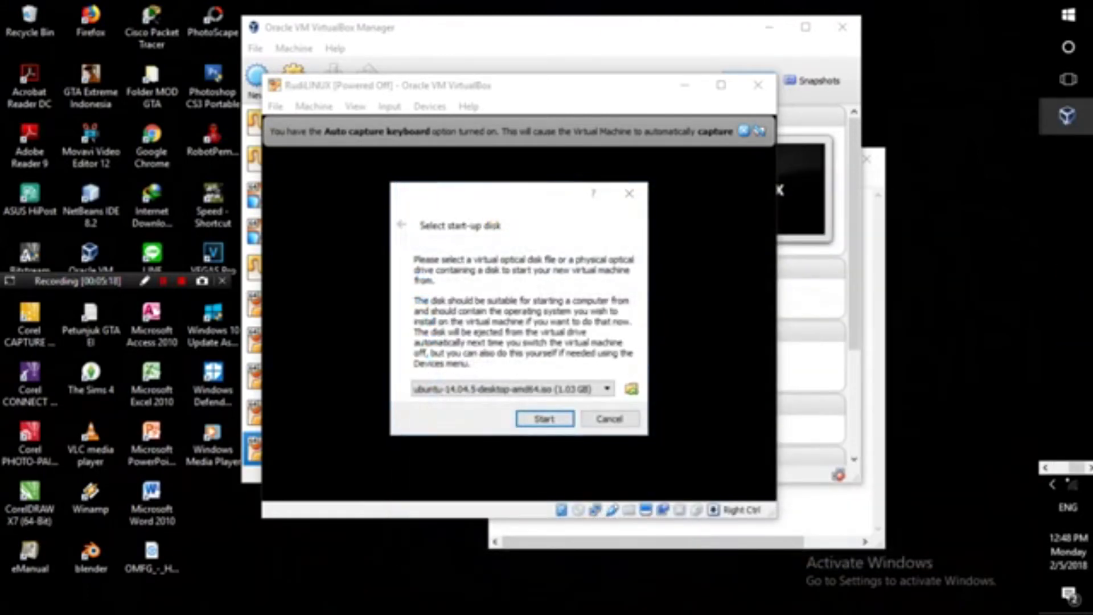
Switch to Notepad and add the line "LALU, CARI FILE ISO UBUNTU YANG AKAN KITA INSTAL...".
{"action": "left_click", "coordinate": [1045, 467]}
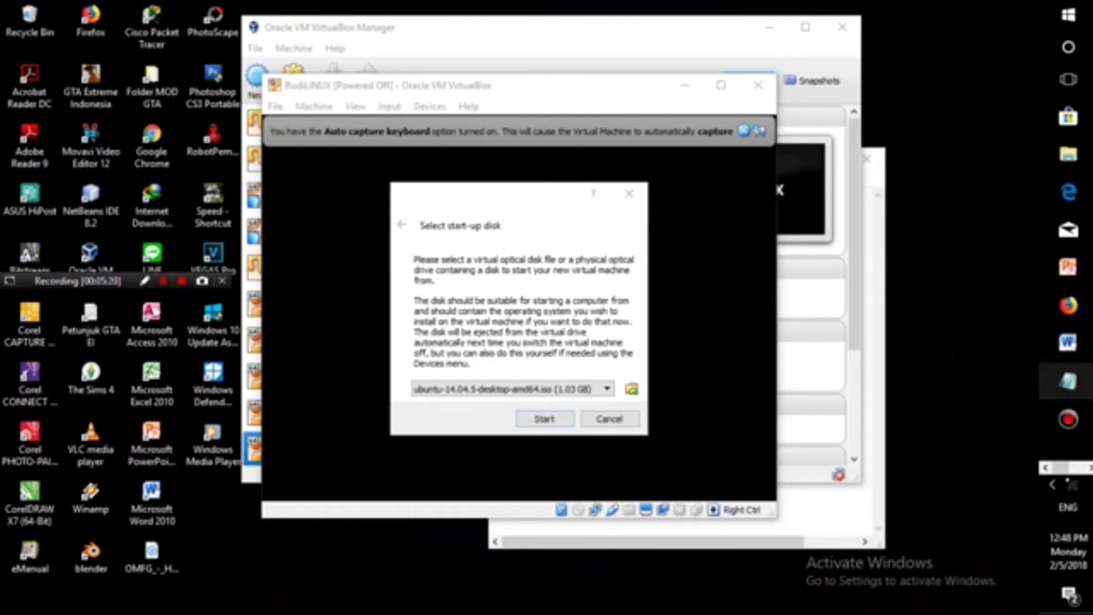
{"action": "left_click", "coordinate": [1067, 382]}
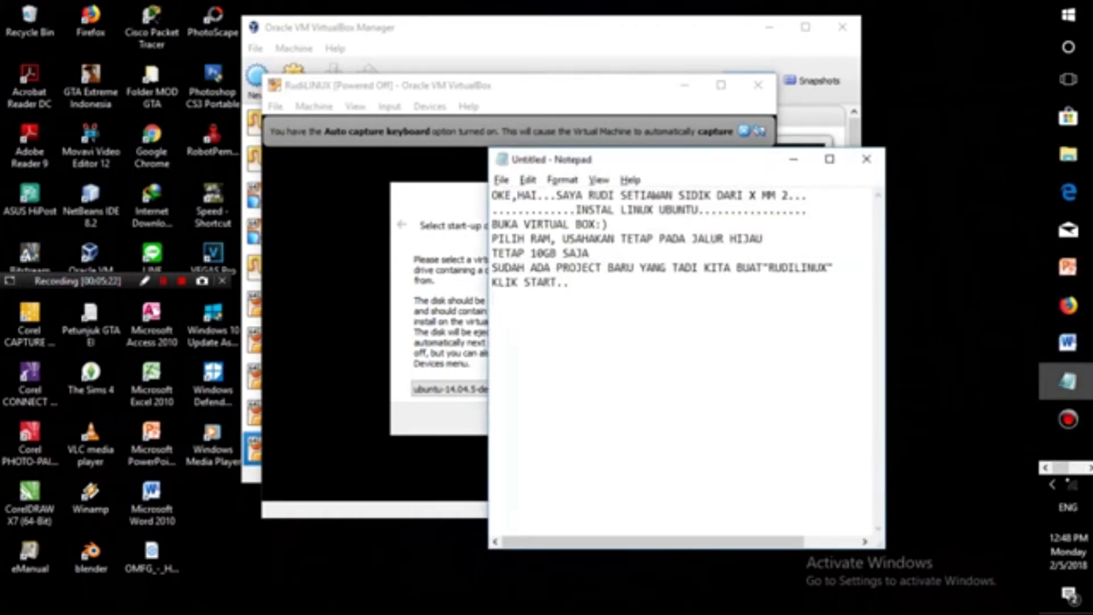
{"action": "key", "text": "Return"}
{"action": "type", "text": "LALU, "}
{"action": "type", "text": "CARI "}
{"action": "type", "text": "FILE ISO "}
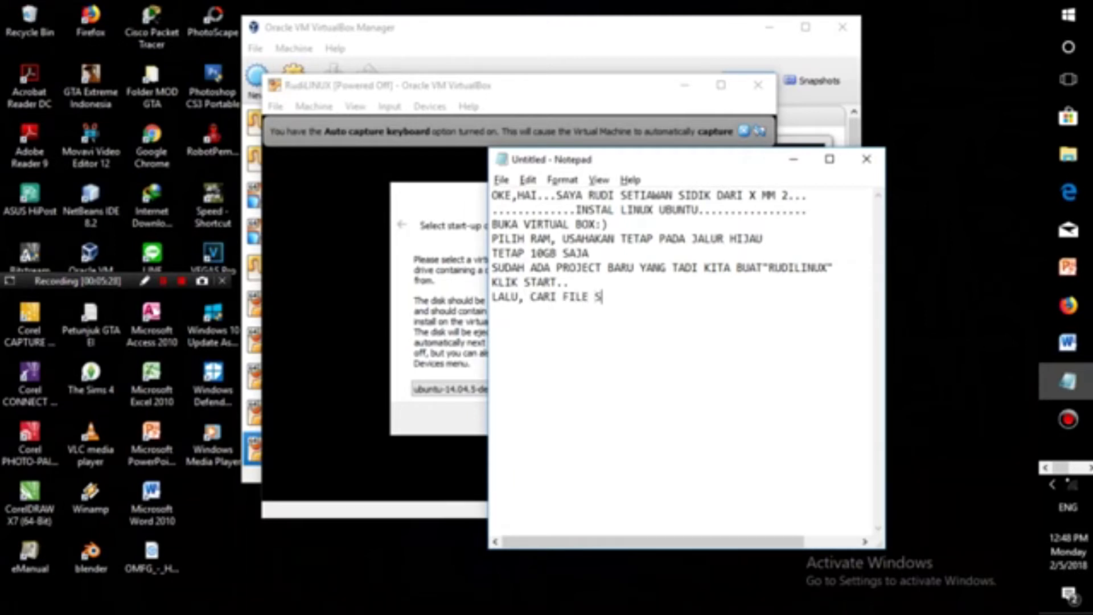
{"action": "type", "text": "UBUNTU YANG "}
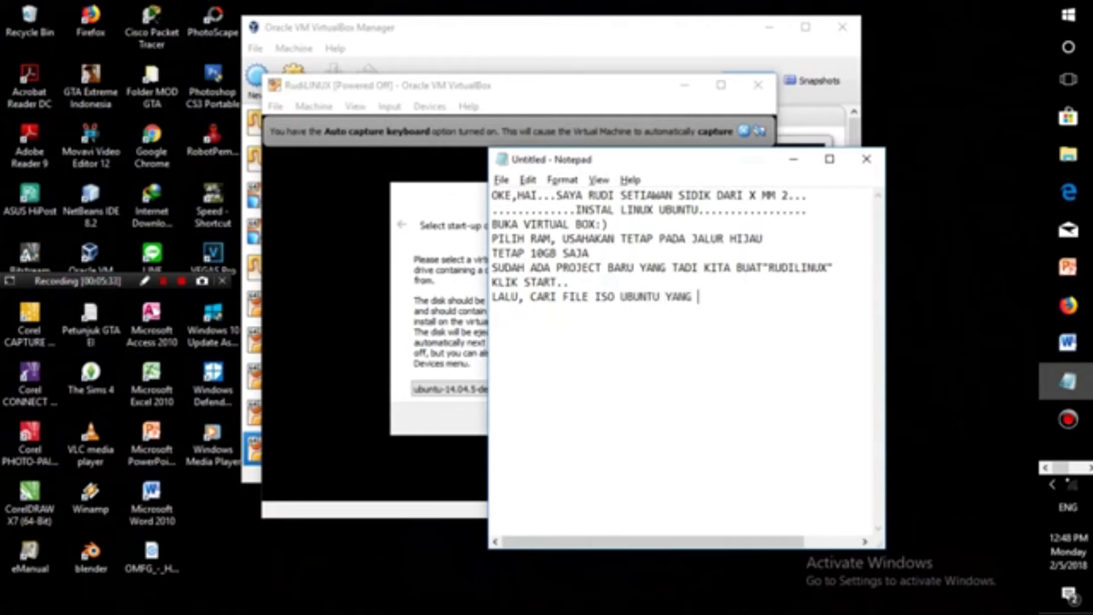
{"action": "type", "text": "AKAN KITA INSTAL..."}
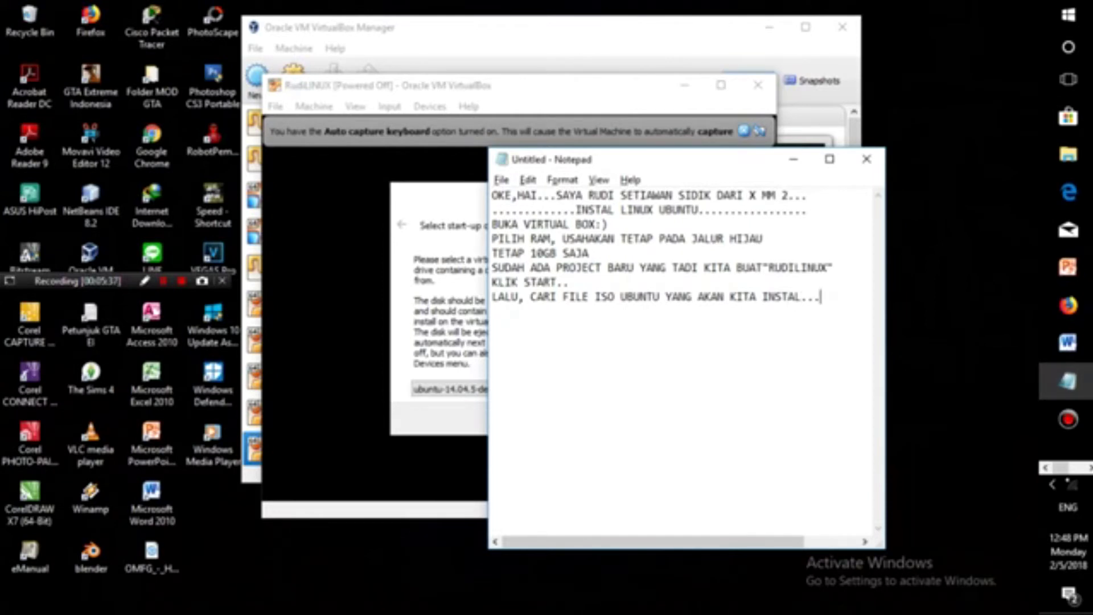
Switch to VirtualBox, boot the virtual machine from the selected ISO, and move its window so the Ubuntu welcome page fits on the desktop.
{"action": "key", "text": "alt+Tab"}
{"action": "key", "text": "Return"}
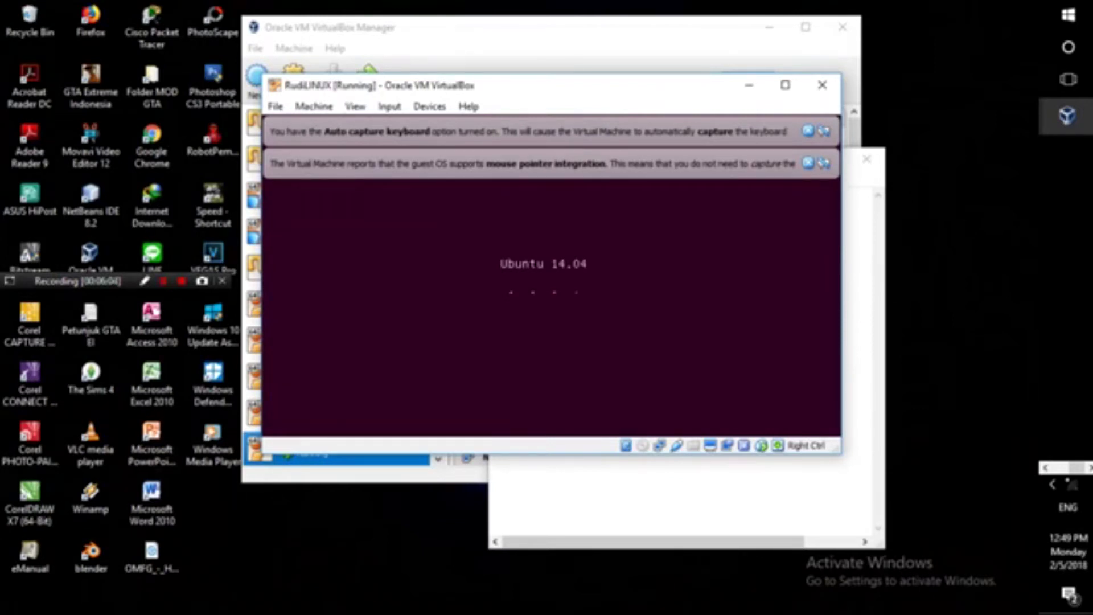
{"action": "left_click", "coordinate": [524, 500]}
{"action": "left_click_drag", "start_coordinate": [630, 162], "coordinate": [509, 182]}
{"action": "left_click", "coordinate": [675, 176]}
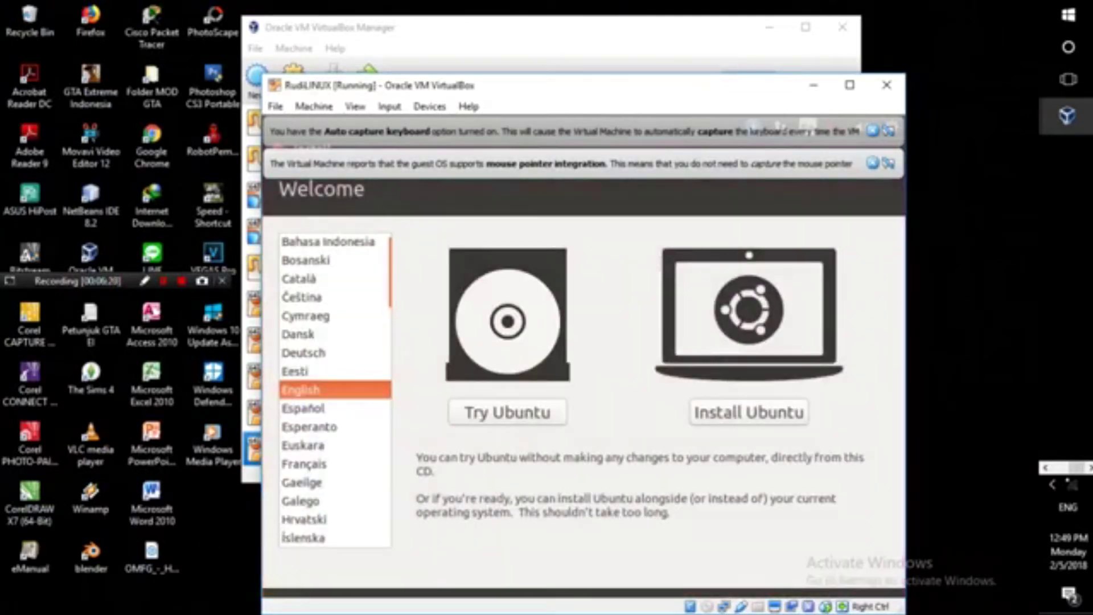
{"action": "left_click_drag", "start_coordinate": [515, 90], "coordinate": [483, 50]}
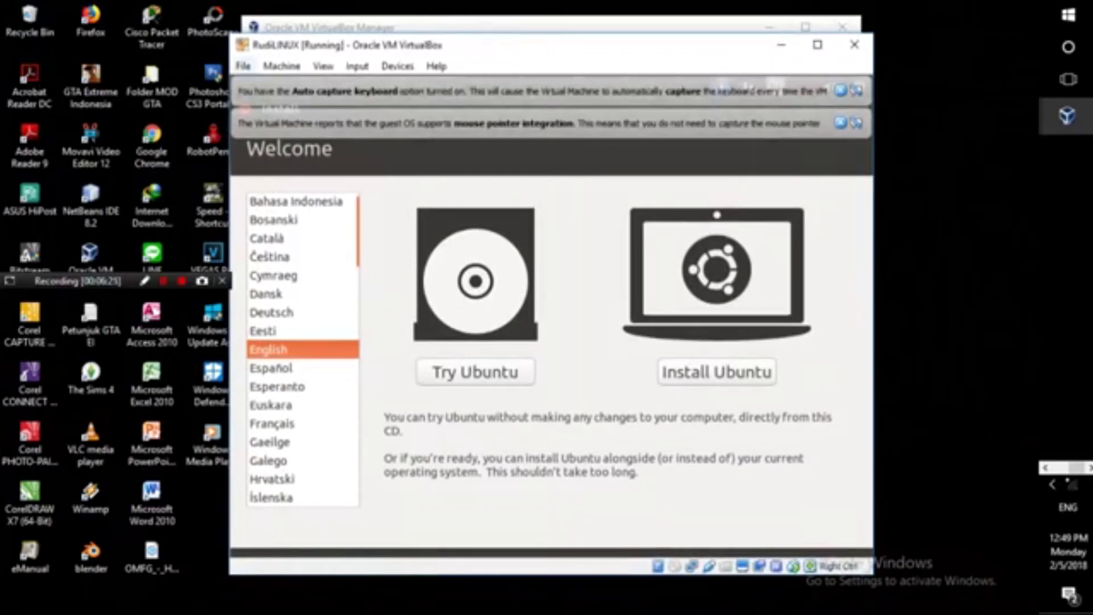
Set the installer language to Bahasa Indonesia and start installing Ubuntu.
{"action": "left_click", "coordinate": [296, 202]}
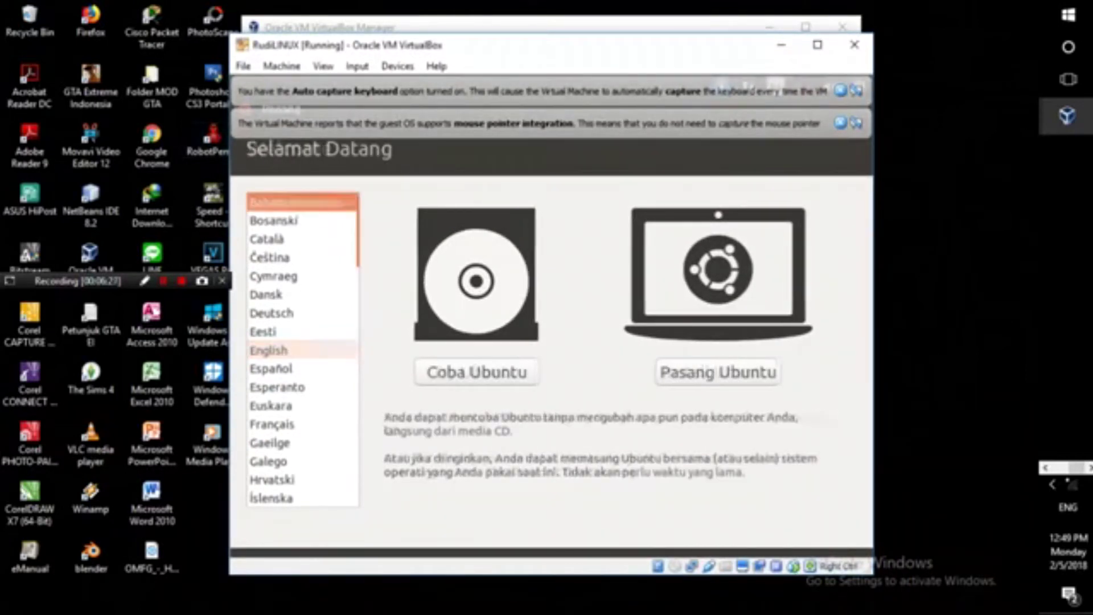
{"action": "left_click", "coordinate": [718, 371]}
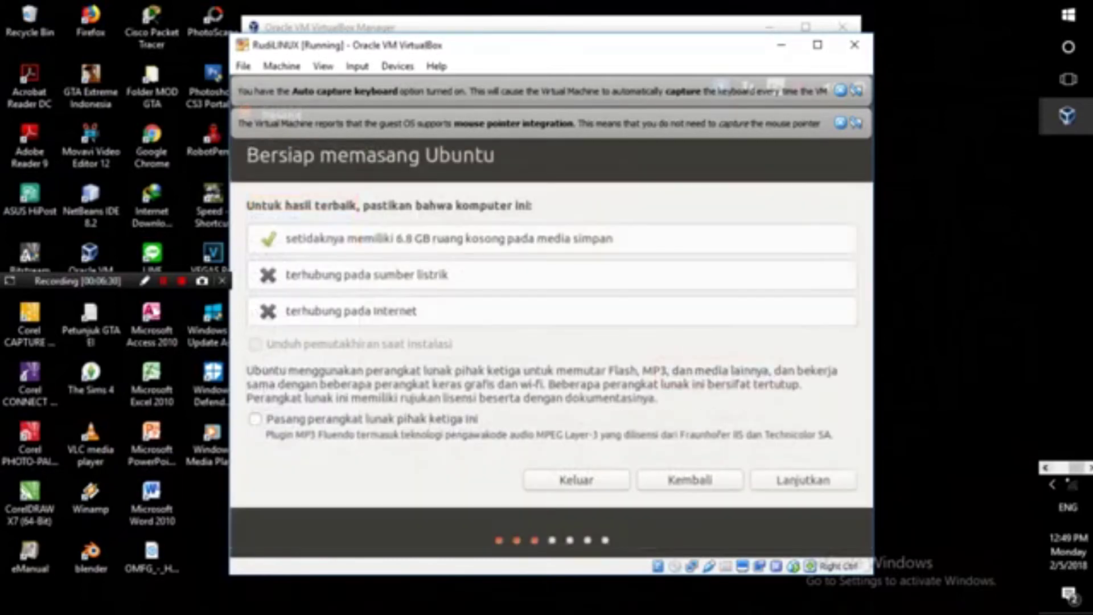
Switch to Notepad and add the line 'PILIH BAHASA INDONESIA,KAMUDIAN "PASANG SEKARANG"'.
{"action": "left_click", "coordinate": [1068, 382]}
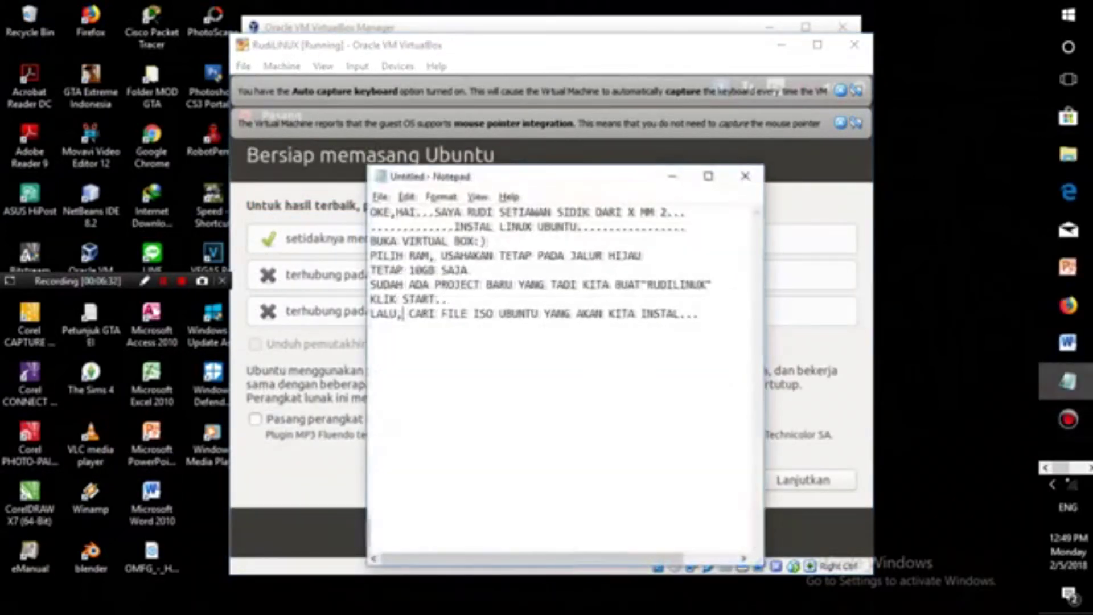
{"action": "key", "text": "Return"}
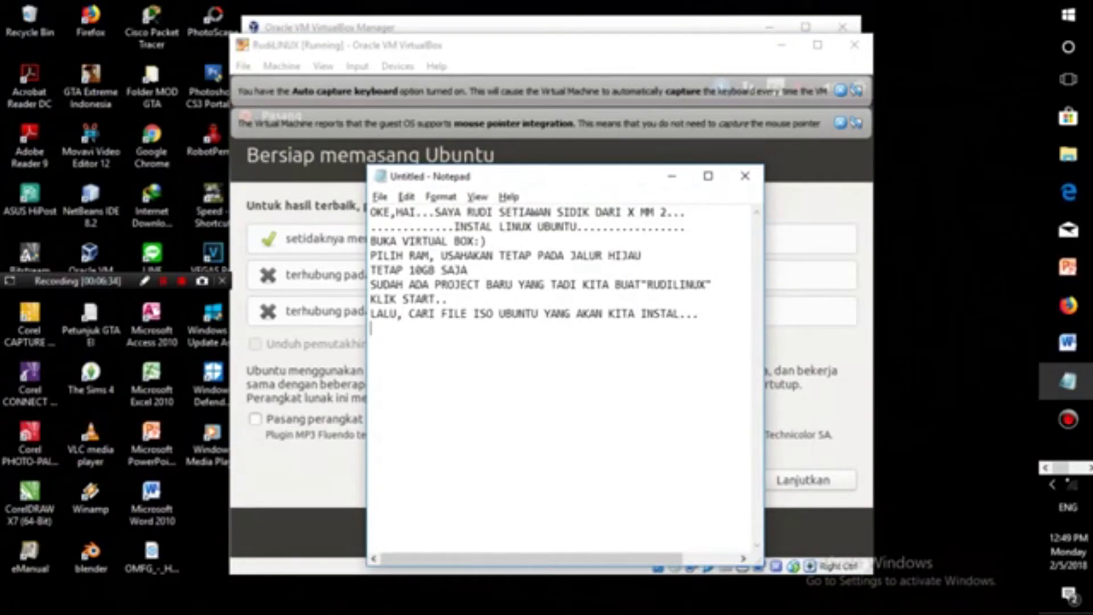
{"action": "type", "text": "PILIH BAHASA INDONE"}
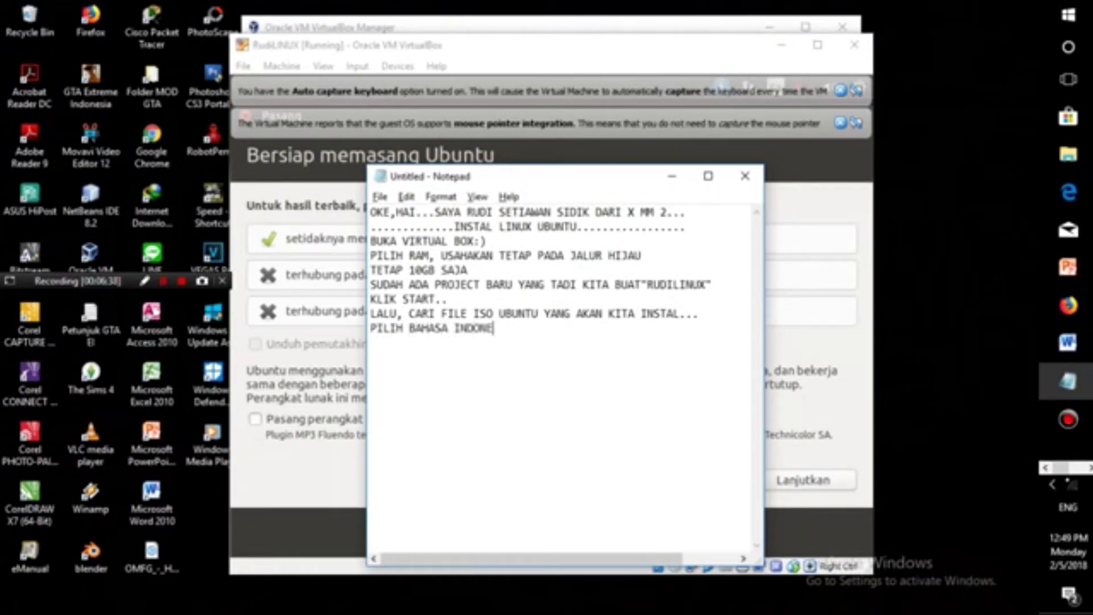
{"action": "type", "text": "SIA,KAMUDIAN \"PASANG SEKARANG"}
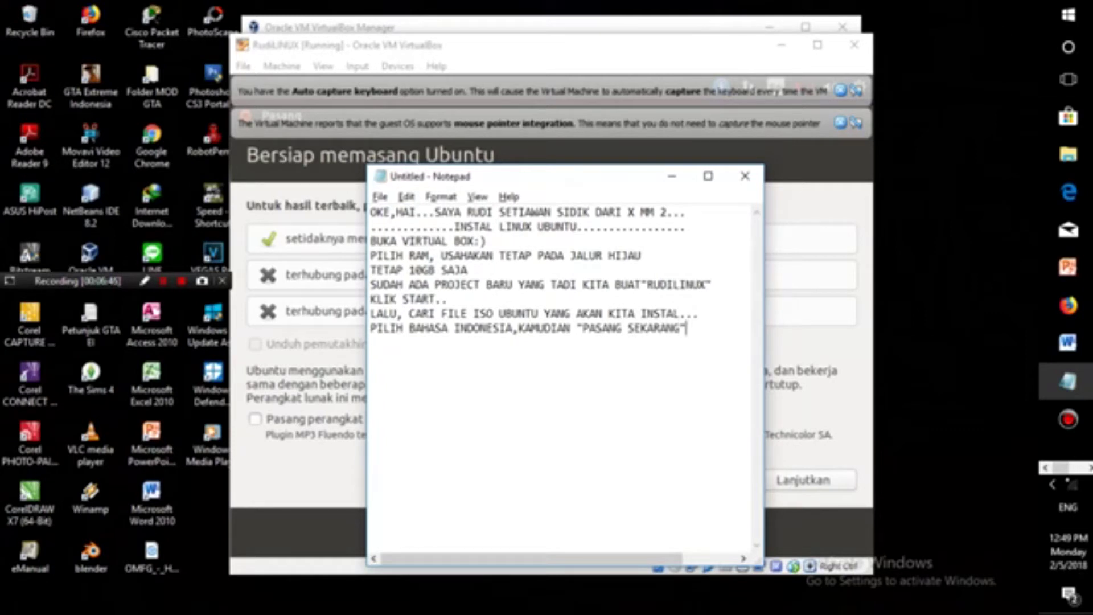
Switch to VirtualBox and enable the installation of third-party software on the Ubuntu preparation page.
{"action": "left_click", "coordinate": [672, 176]}
{"action": "left_click", "coordinate": [255, 419]}
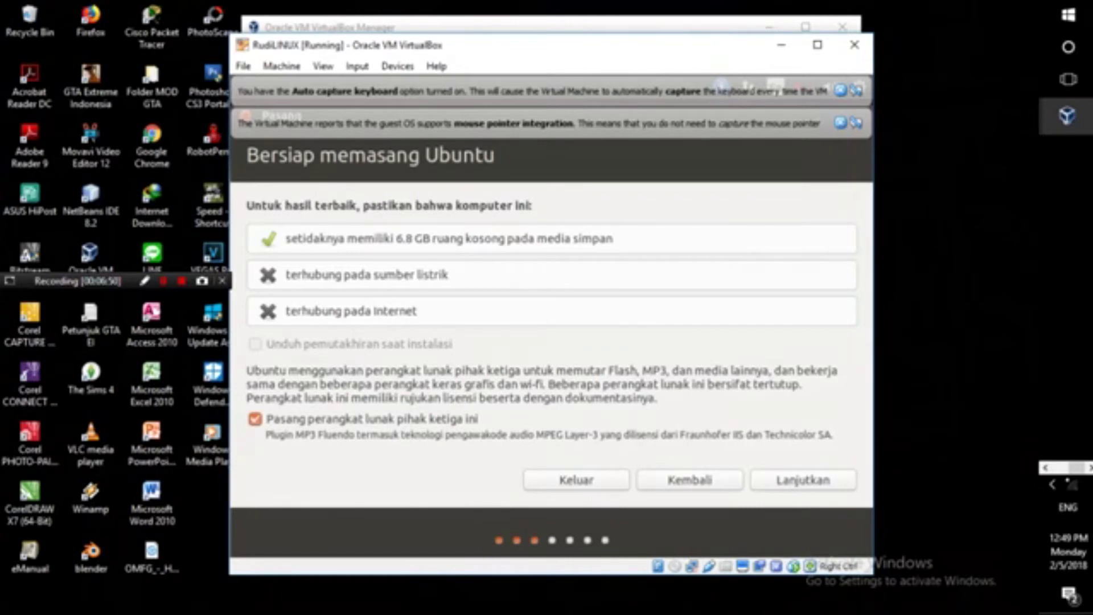
Switch to Notepad and add the line "CENTRANG KOTAK DIBAWAH..".
{"action": "left_click", "coordinate": [1045, 468]}
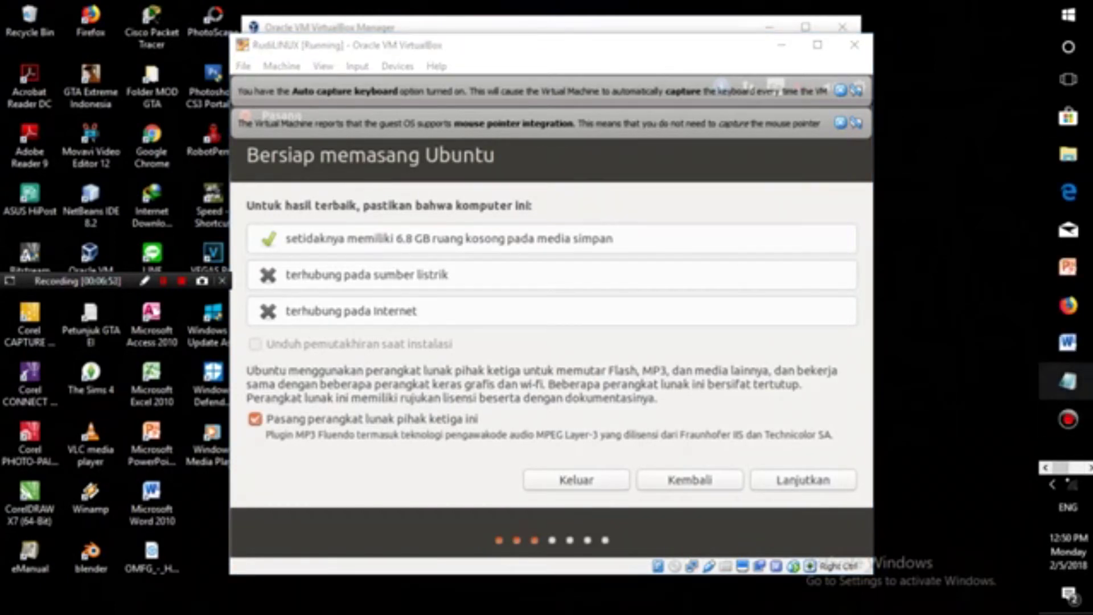
{"action": "left_click", "coordinate": [1068, 381]}
{"action": "type", "text": "CENTRANG "}
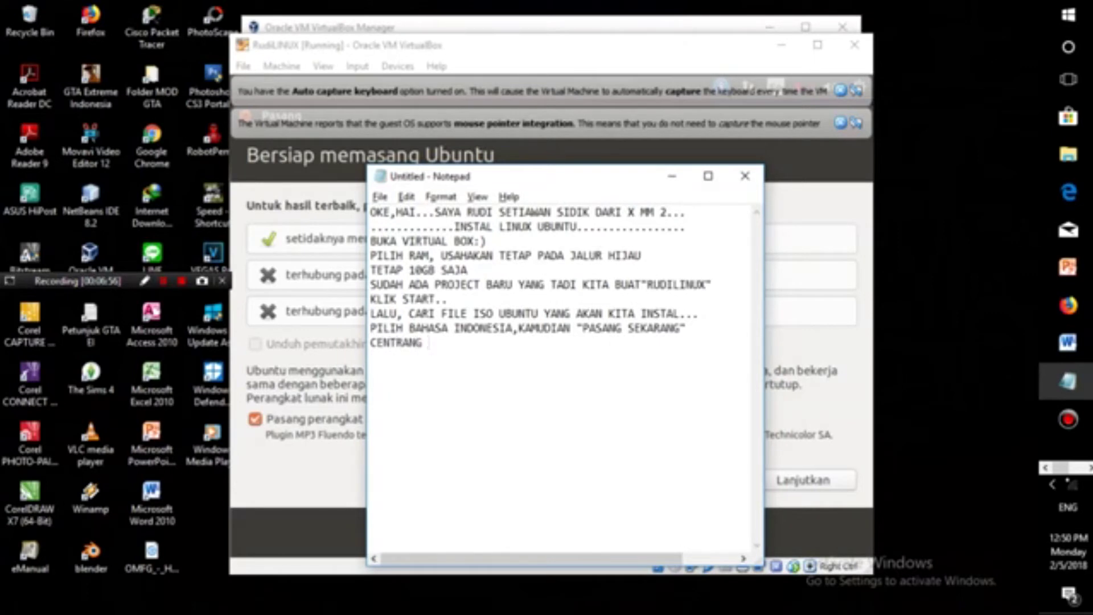
{"action": "type", "text": "KOTAK DIBAWAH"}
{"action": "type", "text": ".."}
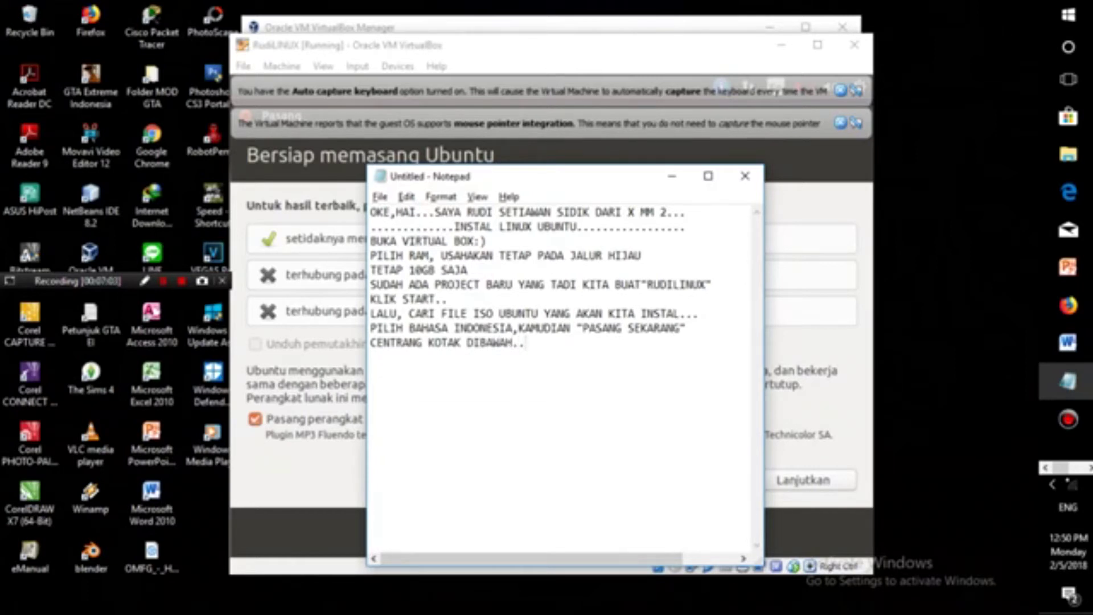
Switch to VirtualBox, continue to the installation type, enable LVM alongside erasing the disk, and start the installation.
{"action": "key", "text": "alt+Tab"}
{"action": "key", "text": "Return"}
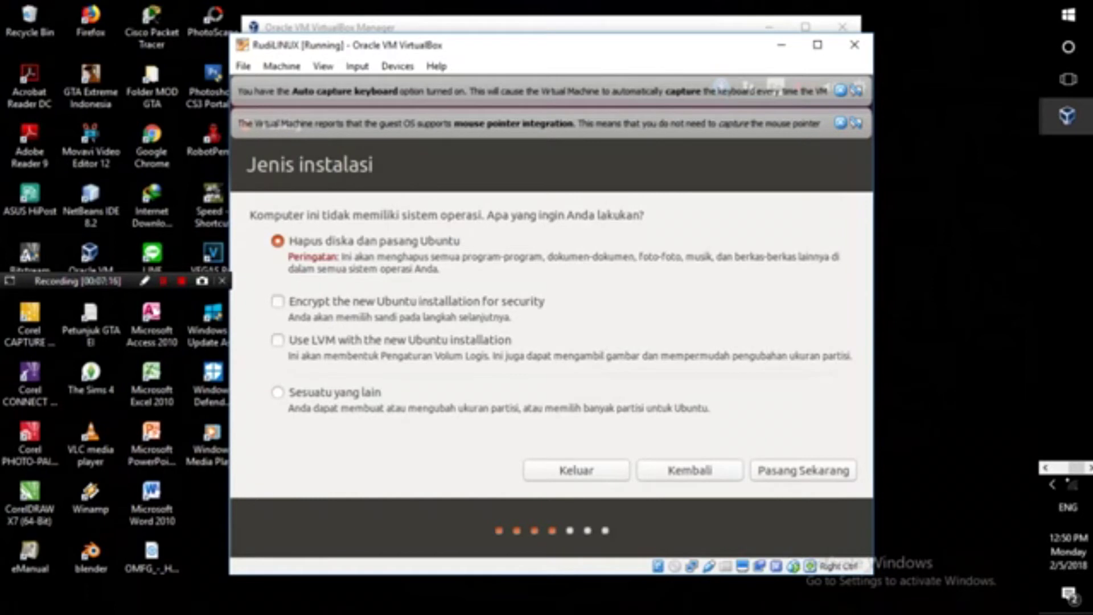
{"action": "left_click", "coordinate": [277, 340]}
{"action": "left_click", "coordinate": [803, 471]}
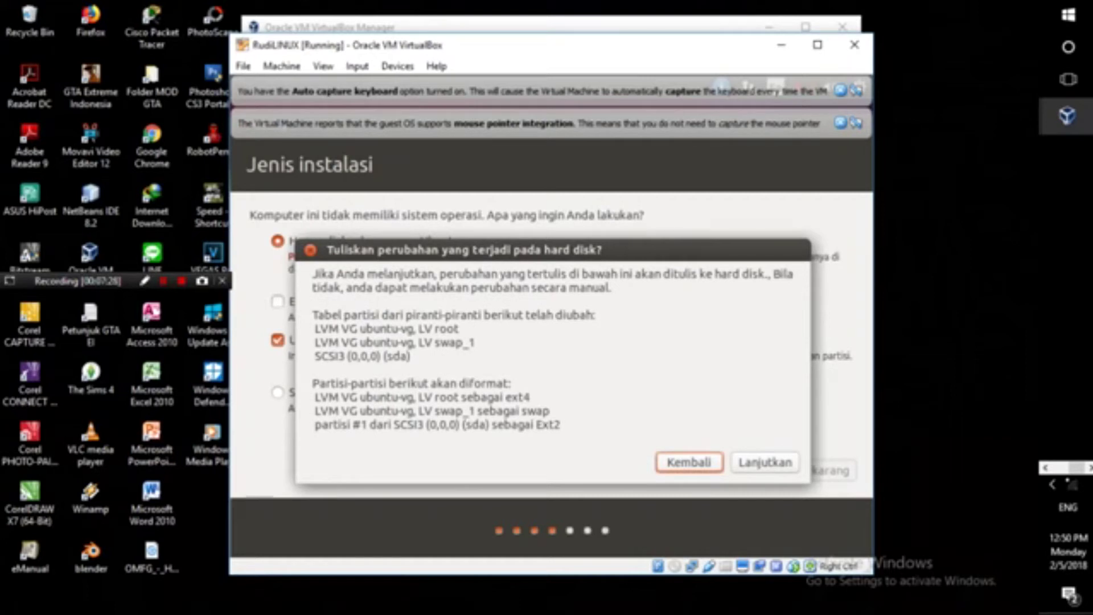
Switch to Notepad and add the quoted line "LANJUTKAN" below the checkbox note.
{"action": "left_click", "coordinate": [1045, 467]}
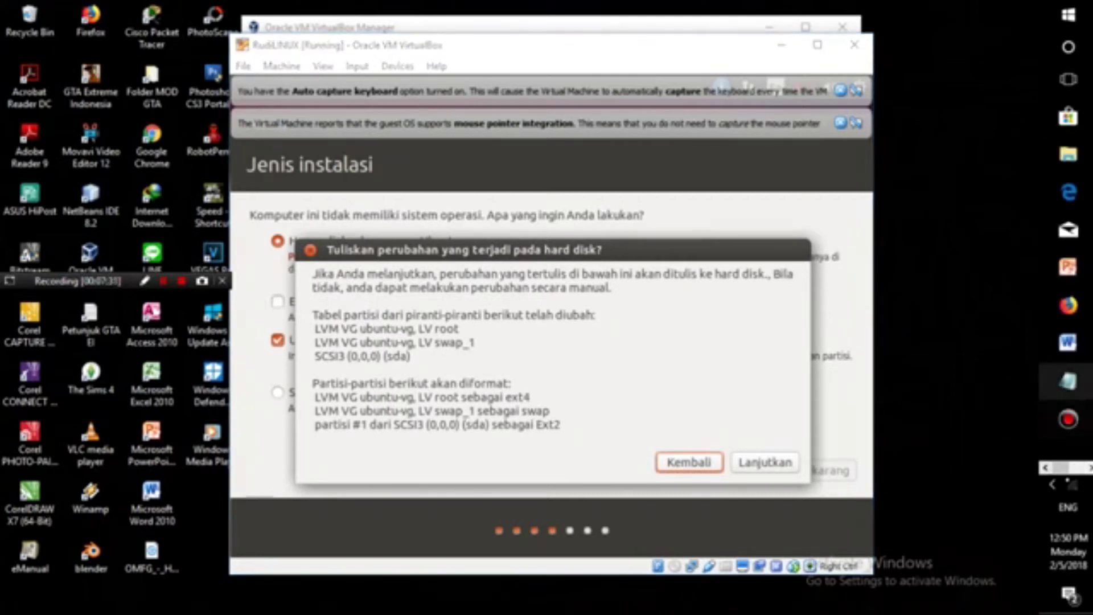
{"action": "left_click", "coordinate": [1068, 381]}
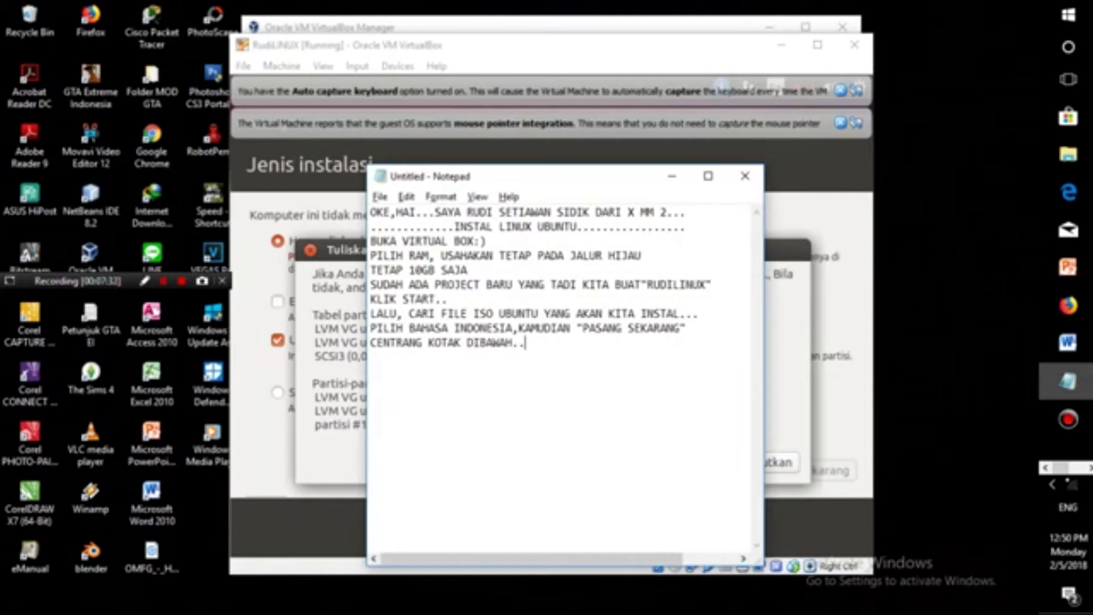
{"action": "key", "text": "Return"}
{"action": "type", "text": "\"LANJUTKAN\""}
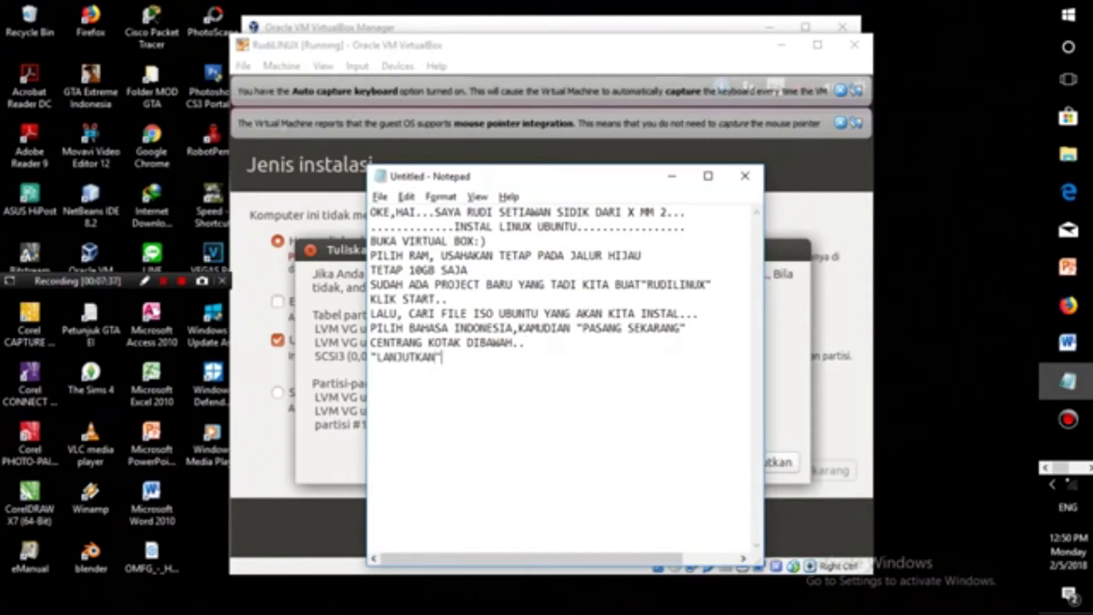
Switch to VirtualBox and agree to write the partition changes to the hard disk.
{"action": "left_click", "coordinate": [614, 47]}
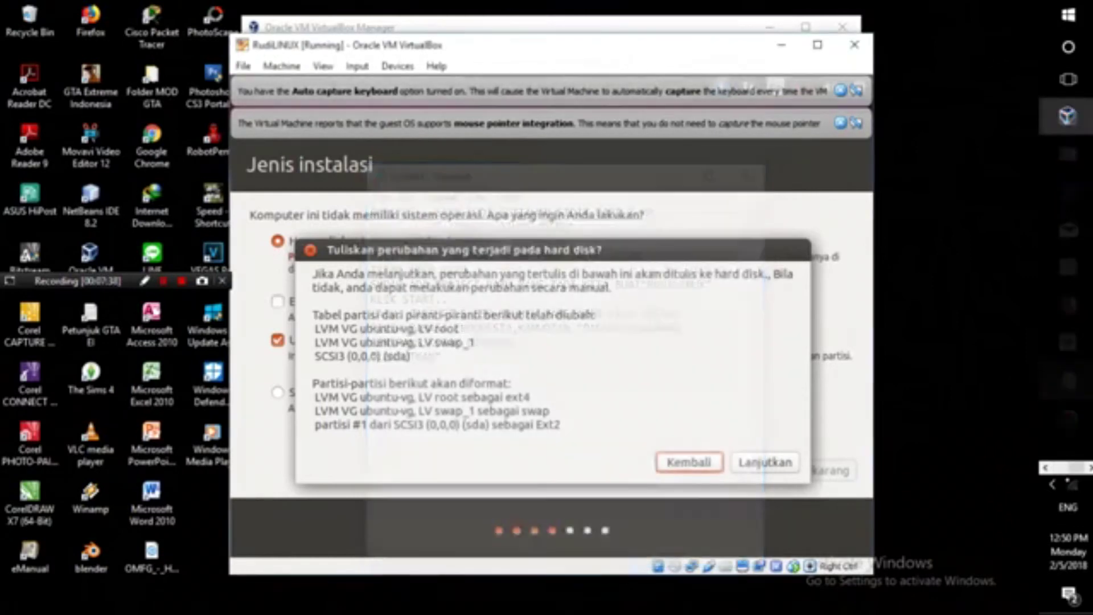
{"action": "left_click", "coordinate": [765, 462]}
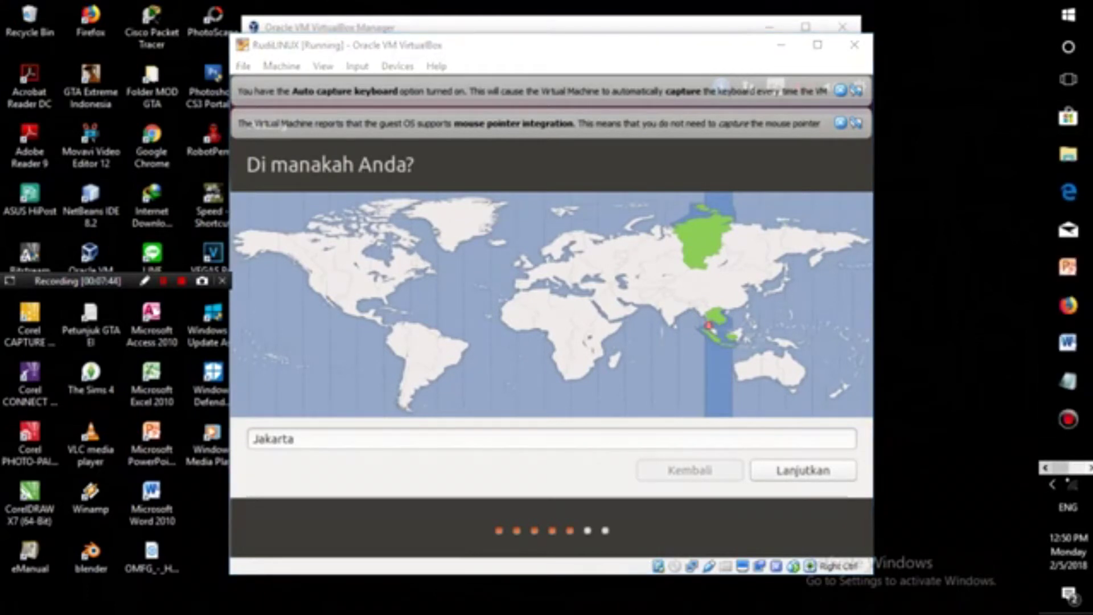
Switch to Notepad and add the line "PILIH FORMAT WAKTU DI JAKARTA...:)".
{"action": "left_click", "coordinate": [1068, 381]}
{"action": "key", "text": "Return"}
{"action": "type", "text": "PILIH FORMA"}
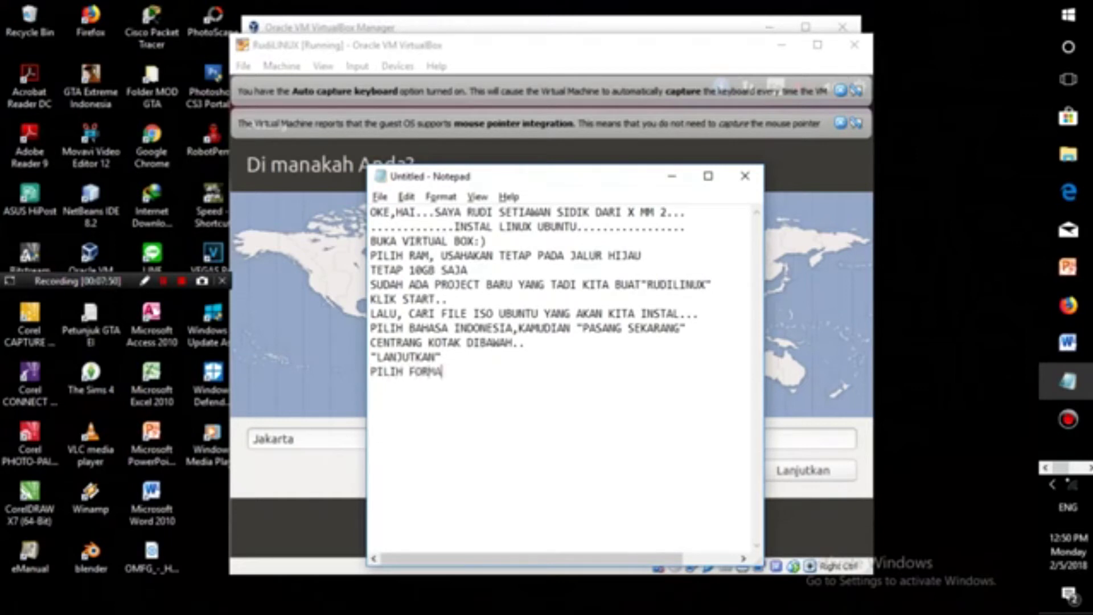
{"action": "type", "text": "T WAKTU "}
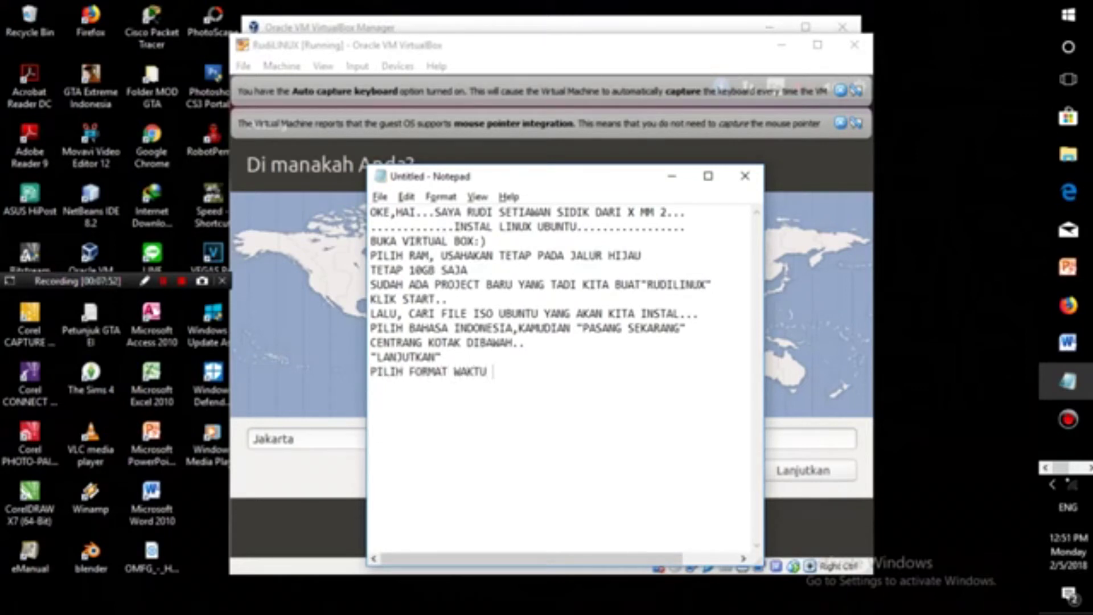
{"action": "type", "text": "DI JAKARTA,"}
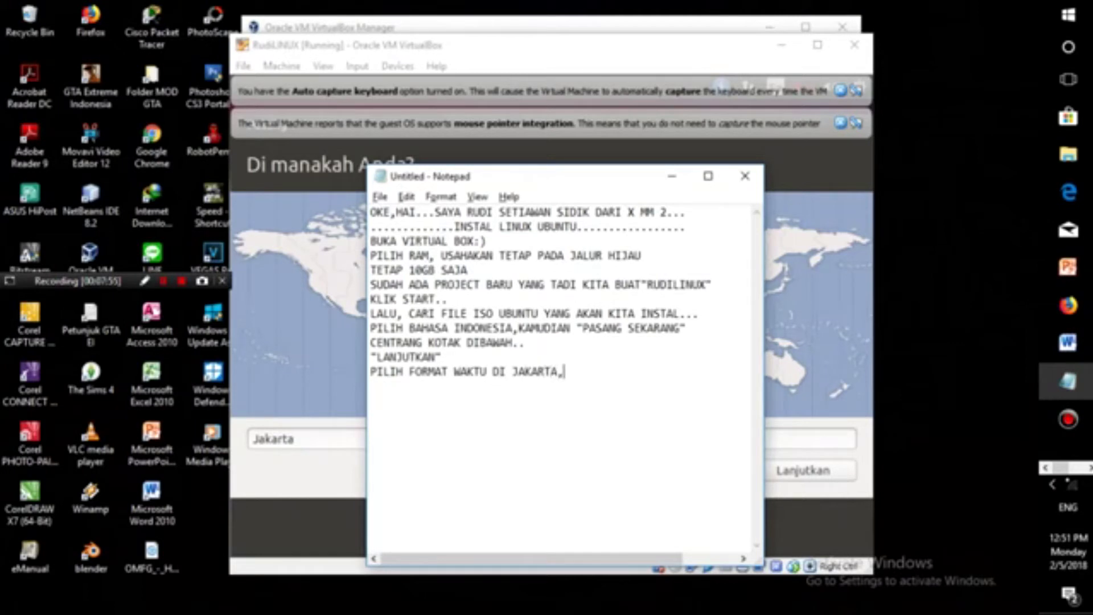
{"action": "key", "text": "BackSpace"}
{"action": "type", "text": "...:)"}
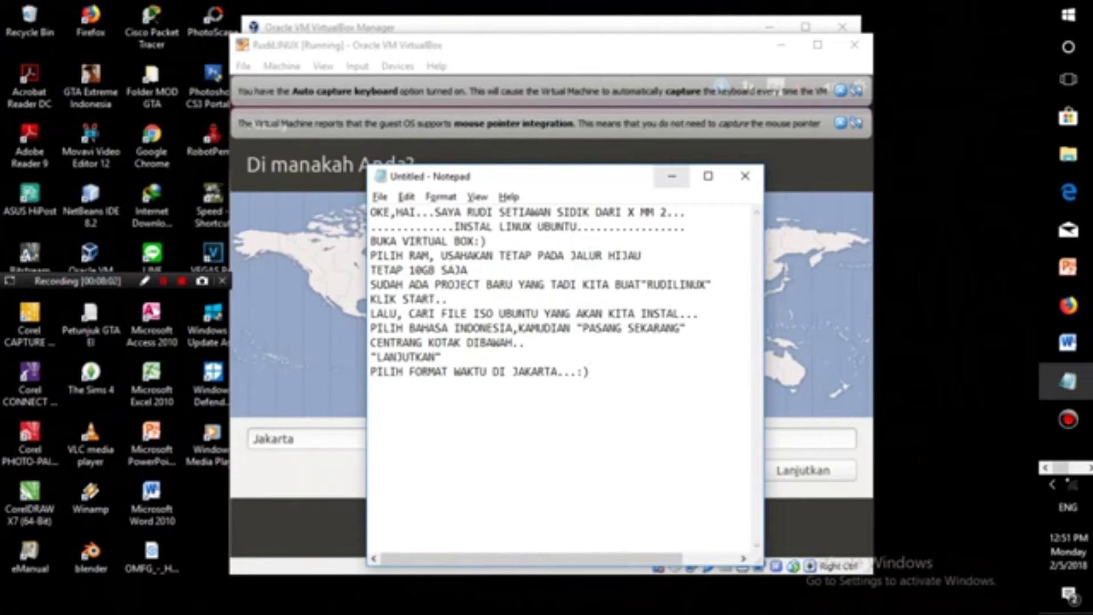
Switch to VirtualBox and accept Jakarta as the installation's time zone.
{"action": "left_click", "coordinate": [671, 176]}
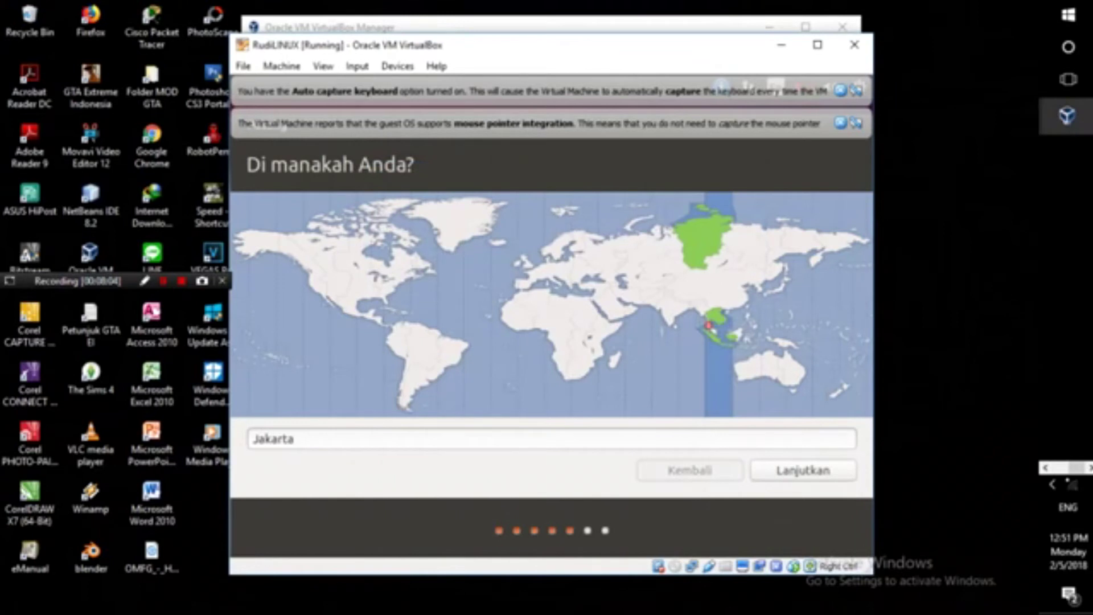
{"action": "left_click", "coordinate": [803, 470]}
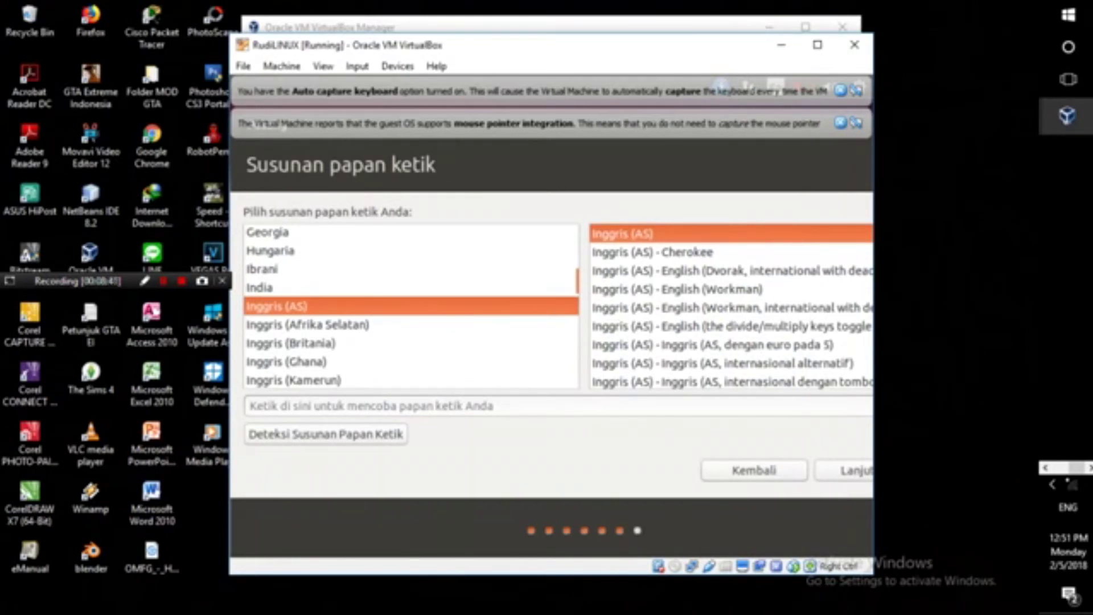
Switch to Notepad and add the line "PAPAN KETIK AS SAJA SUDAH".
{"action": "left_click", "coordinate": [1045, 467]}
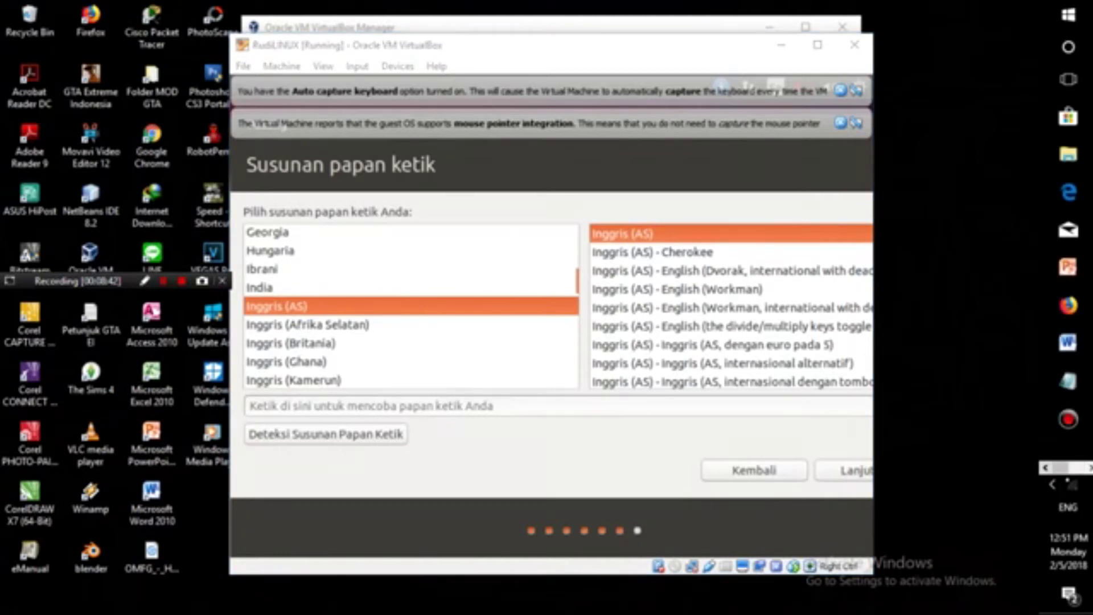
{"action": "left_click", "coordinate": [1068, 381]}
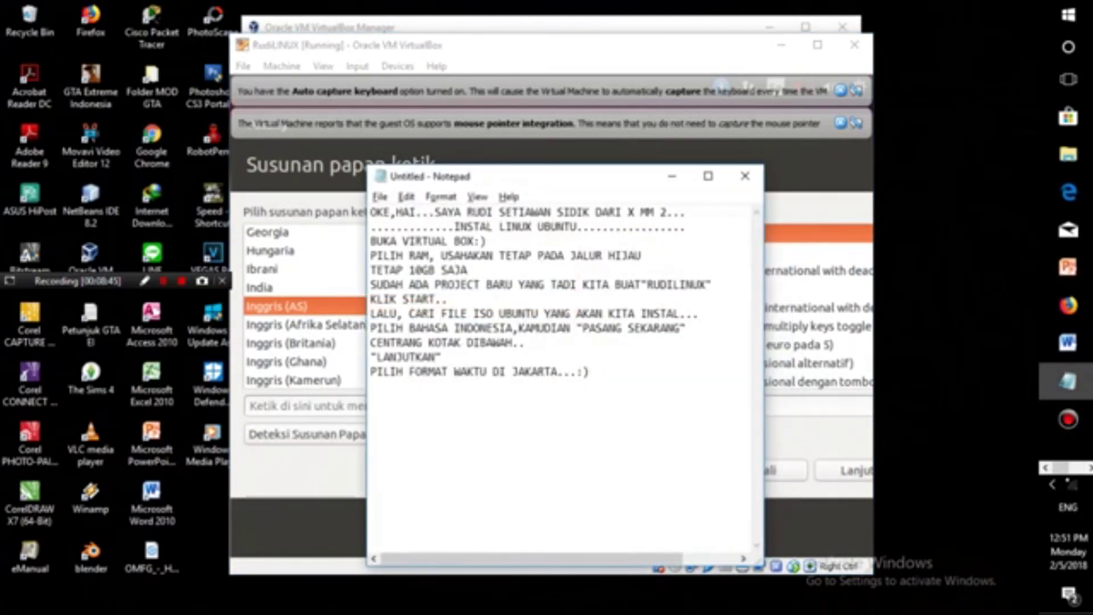
{"action": "key", "text": "Return"}
{"action": "type", "text": "PAPAN KETIK"}
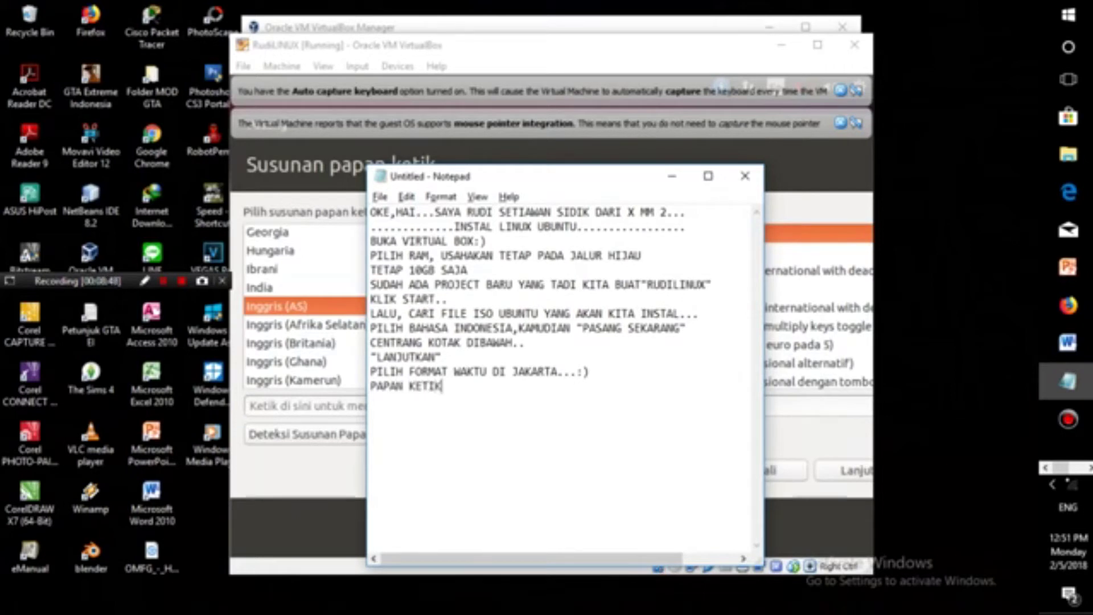
{"action": "type", "text": " AS SAJAN"}
{"action": "key", "text": "BackSpace"}
{"action": "type", "text": "M"}
{"action": "key", "text": "BackSpace"}
{"action": "type", "text": "SUDAH"}
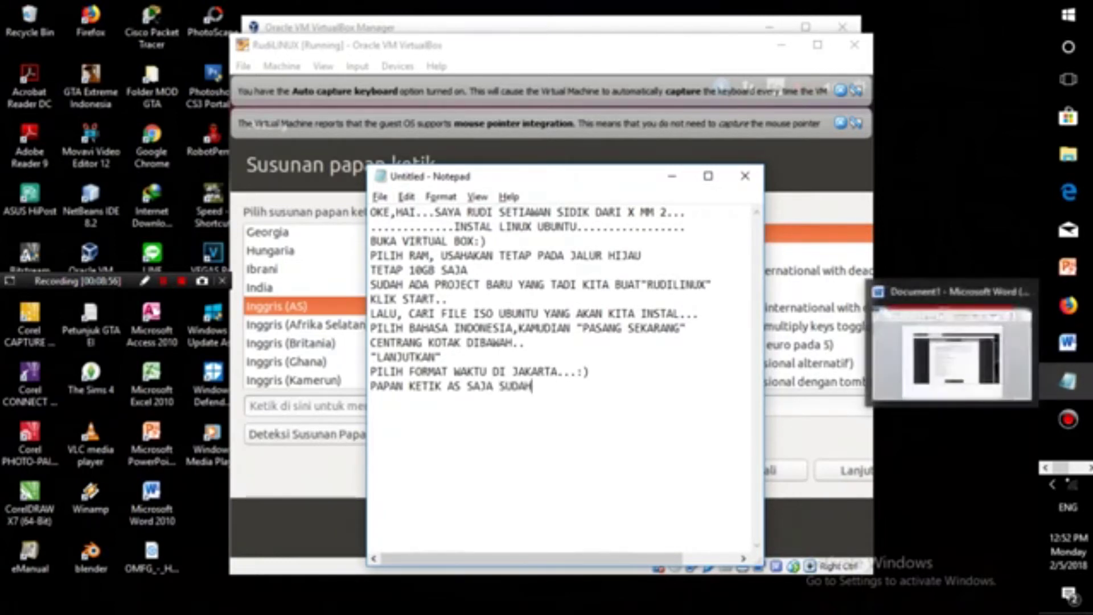
Switch to VirtualBox and accept the Inggris (AS) keyboard layout.
{"action": "left_click", "coordinate": [1068, 380]}
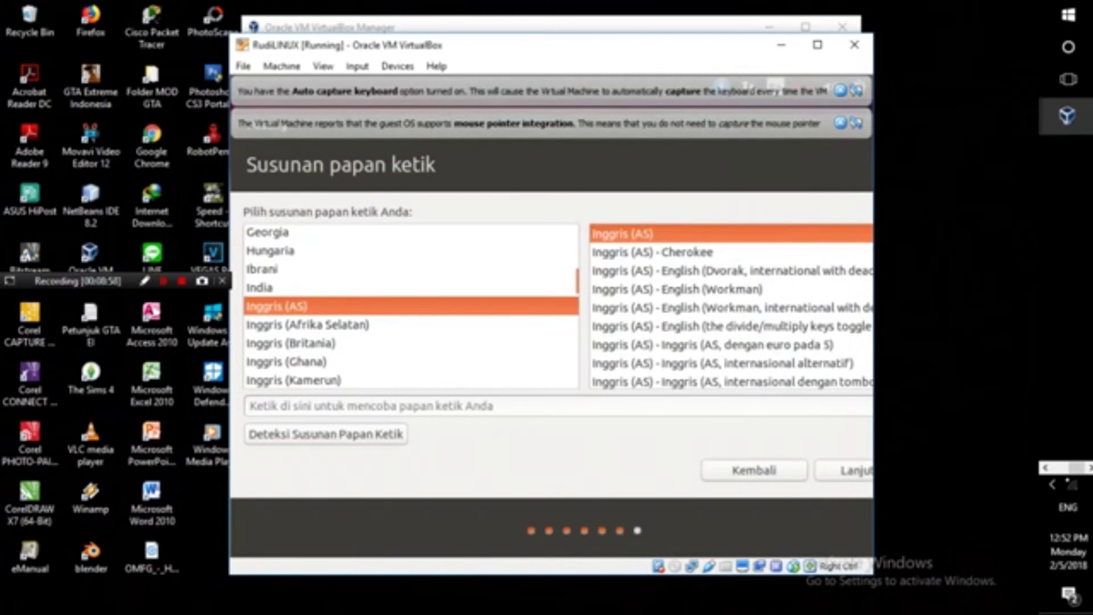
{"action": "left_click", "coordinate": [845, 471]}
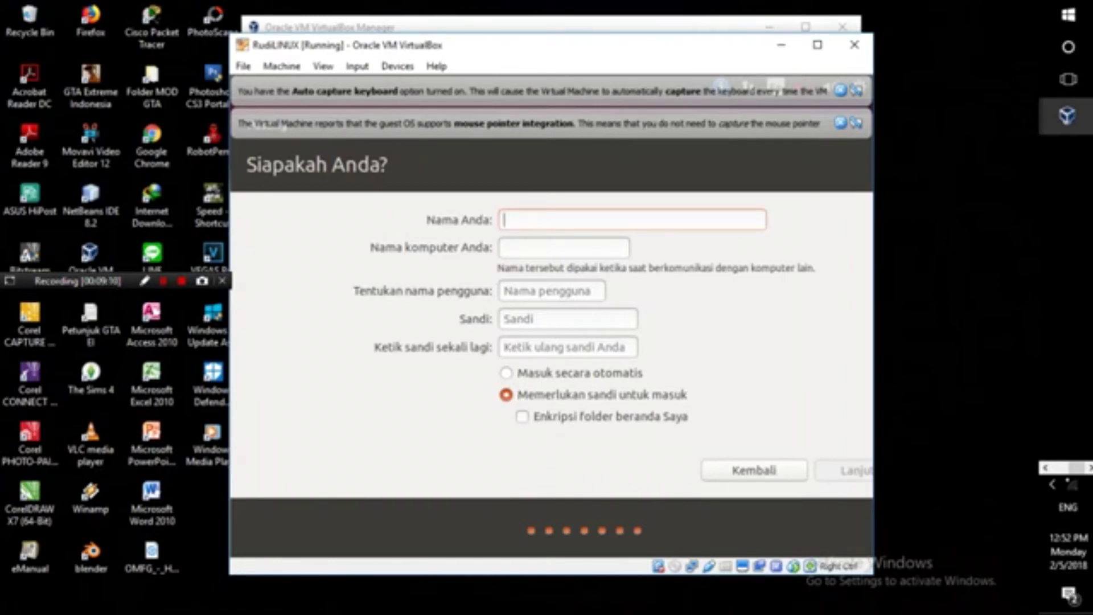
Choose automatic login for the Ubuntu account and fill in the user's name.
{"action": "left_click", "coordinate": [506, 374]}
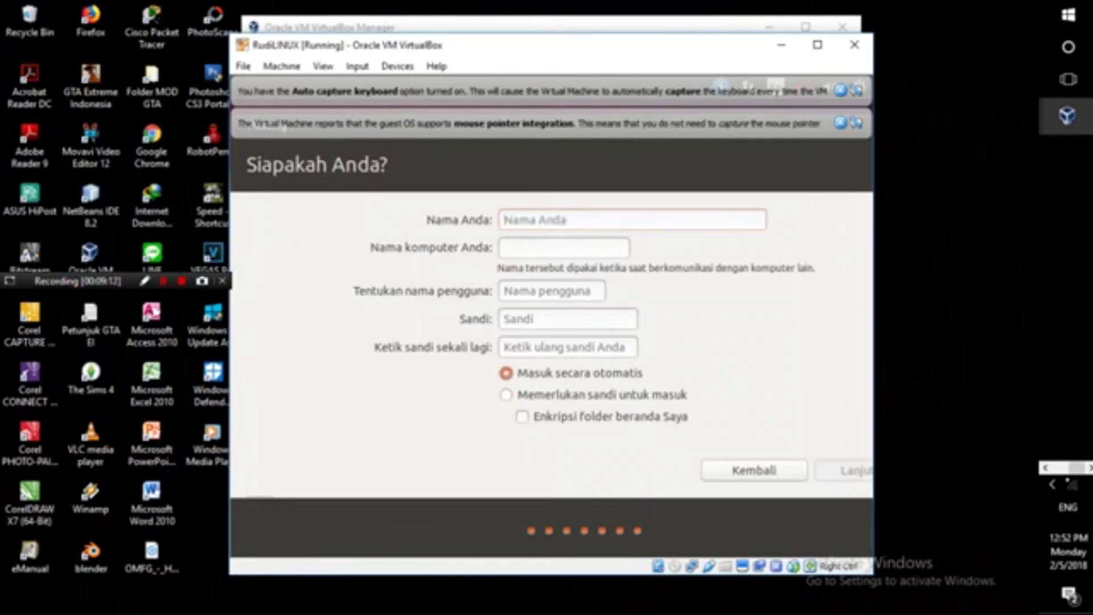
{"action": "left_click", "coordinate": [547, 220]}
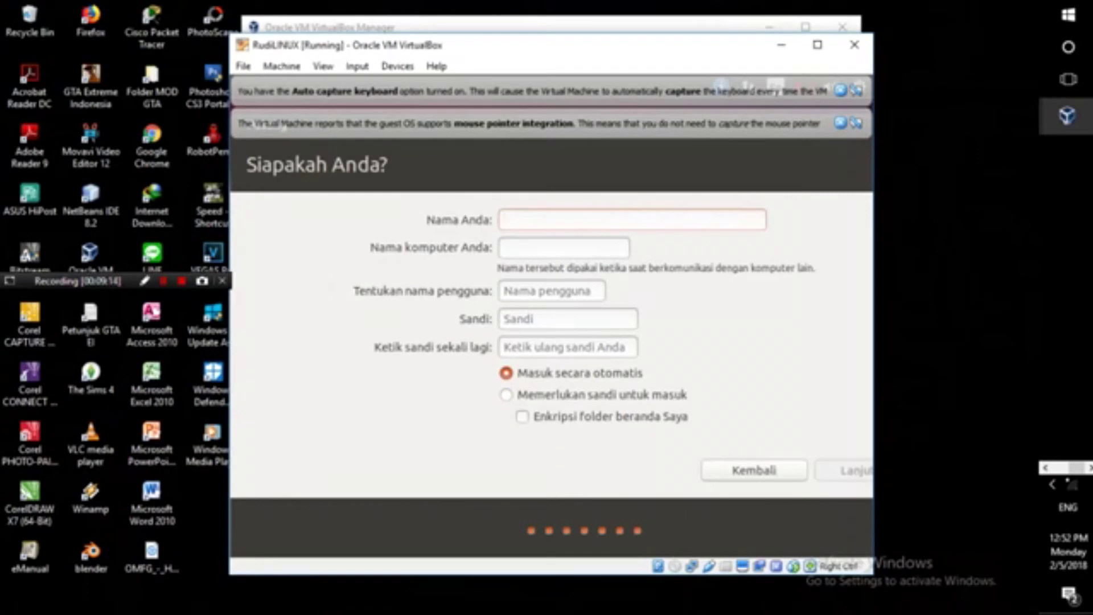
{"action": "type", "text": "r"}
{"action": "key", "text": "BackSpace"}
{"action": "type", "text": "rudi"}
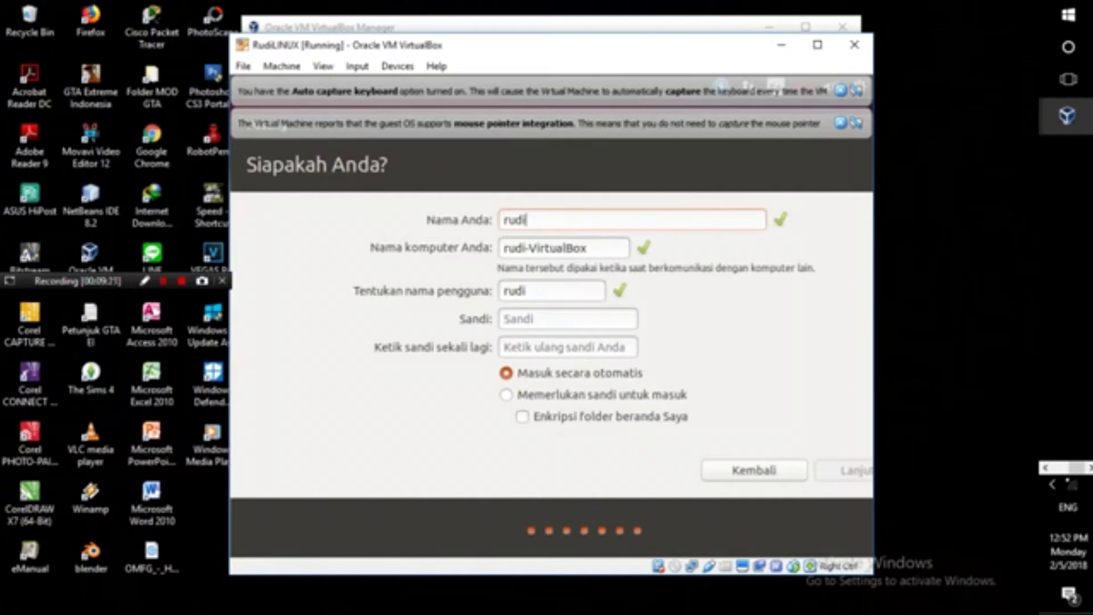
Enter the account password and repeat it in the confirmation field.
{"action": "left_click", "coordinate": [568, 318]}
{"action": "type", "text": "●●●●●●●●●●●"}
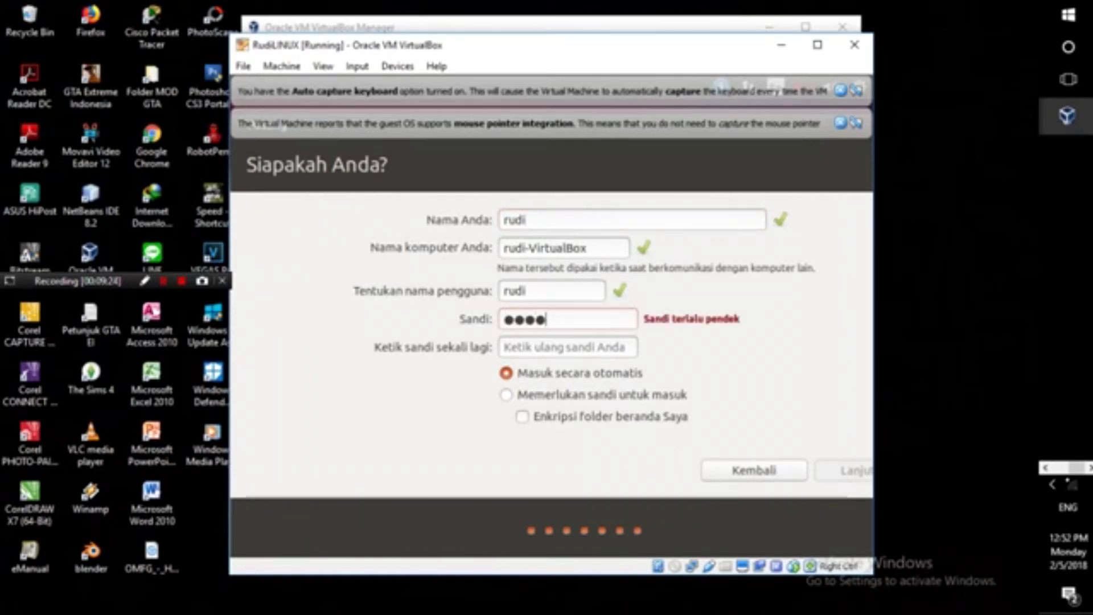
{"action": "key", "text": "Tab"}
{"action": "type", "text": "●●●●●●●●●●●"}
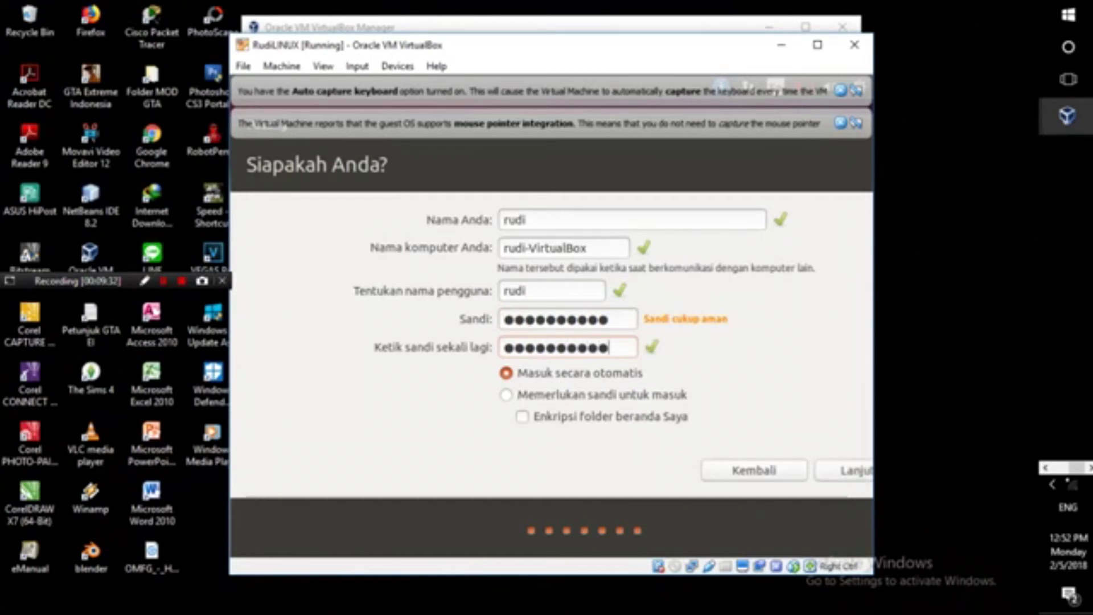
Switch to Notepad and add the line "KITA DITANYA SAMA VIRTUAL BOX,SIAPA ANDA;V.." below the last note.
{"action": "left_click", "coordinate": [1045, 468]}
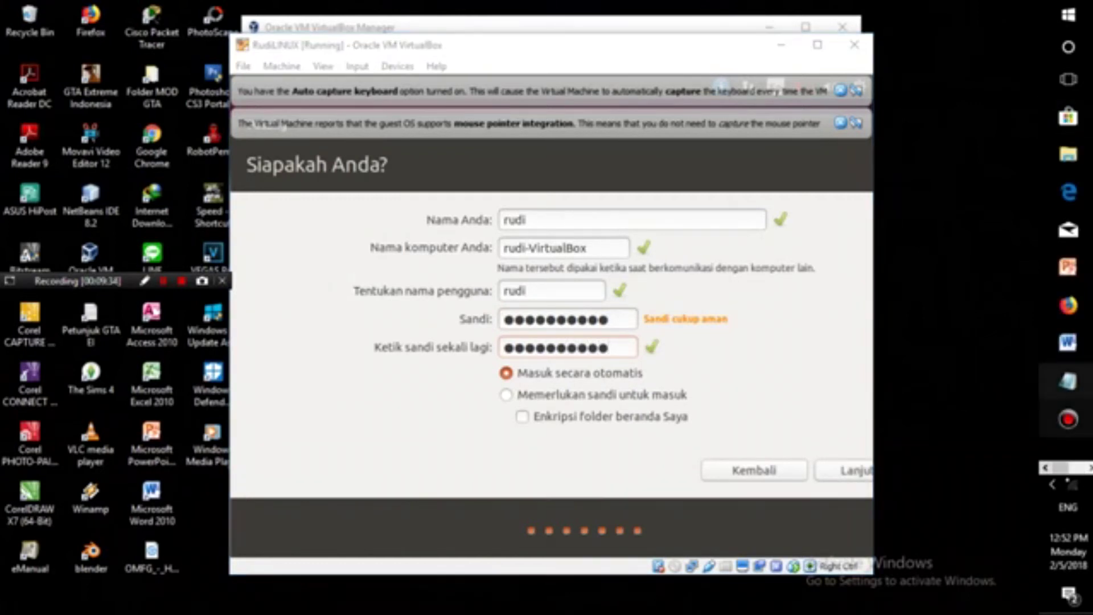
{"action": "left_click", "coordinate": [1067, 381]}
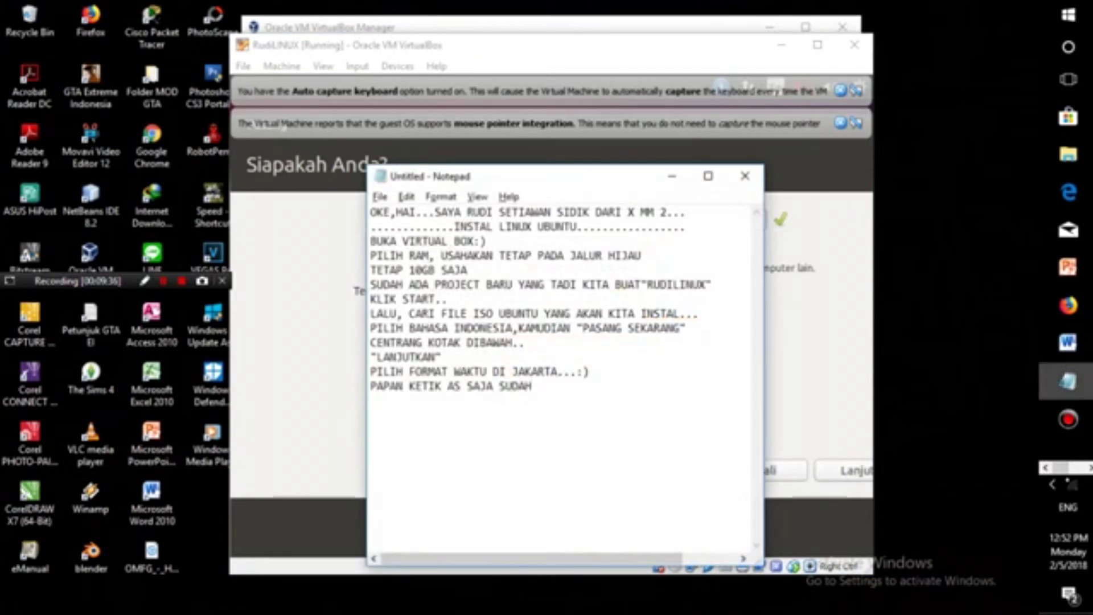
{"action": "key", "text": "Return"}
{"action": "type", "text": "KITA DITANY"}
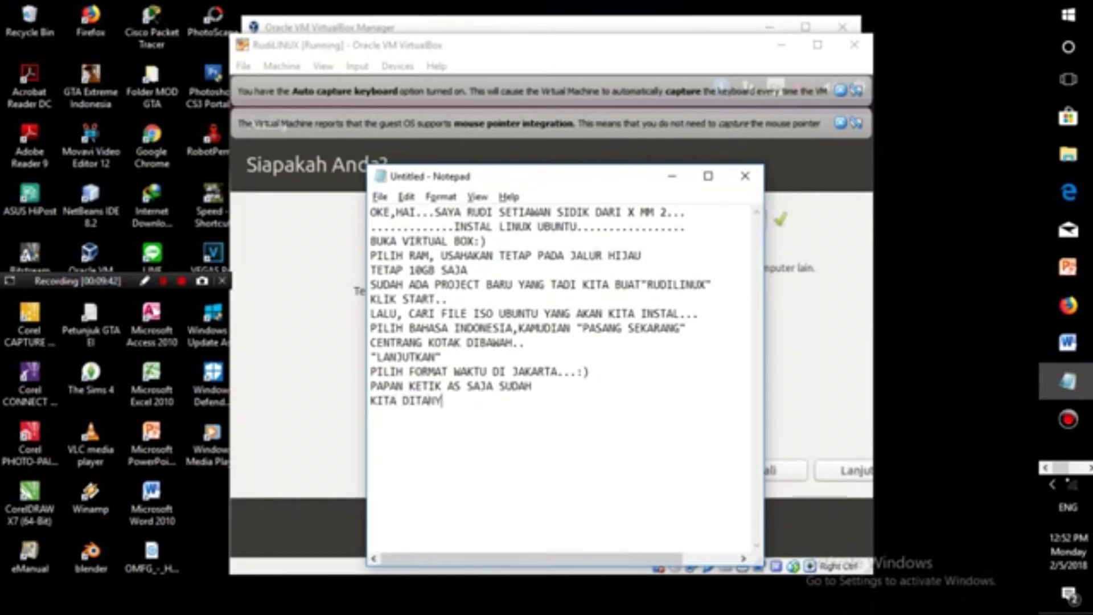
{"action": "type", "text": "A SAMA VITUA"}
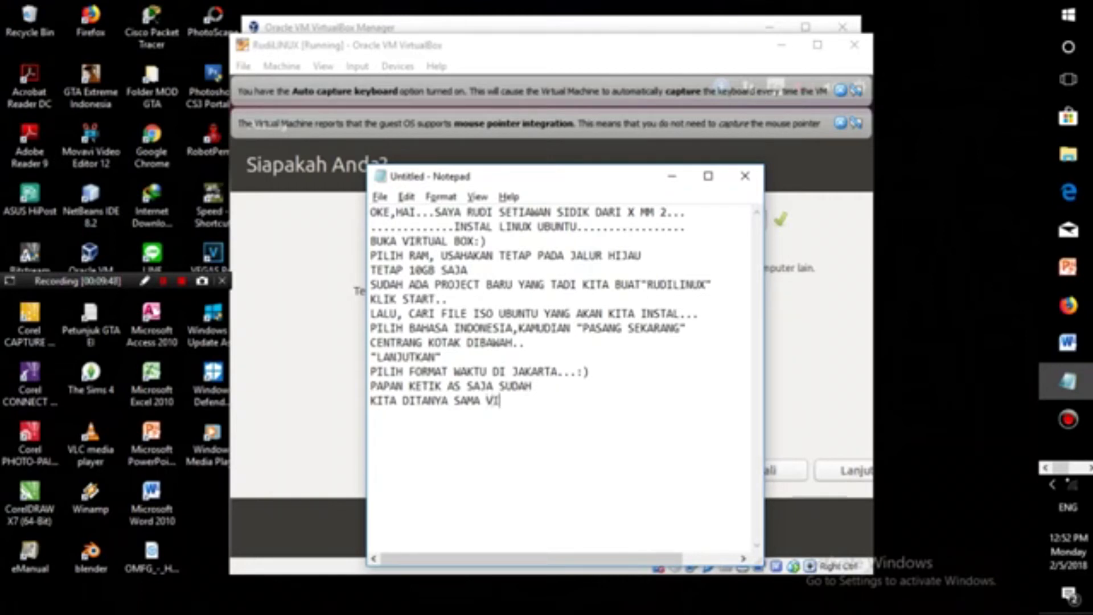
{"action": "key", "text": "BackSpace"}
{"action": "key", "text": "BackSpace"}
{"action": "key", "text": "BackSpace"}
{"action": "type", "text": "RTUAL BOC"}
{"action": "key", "text": "BackSpace"}
{"action": "type", "text": "X"}
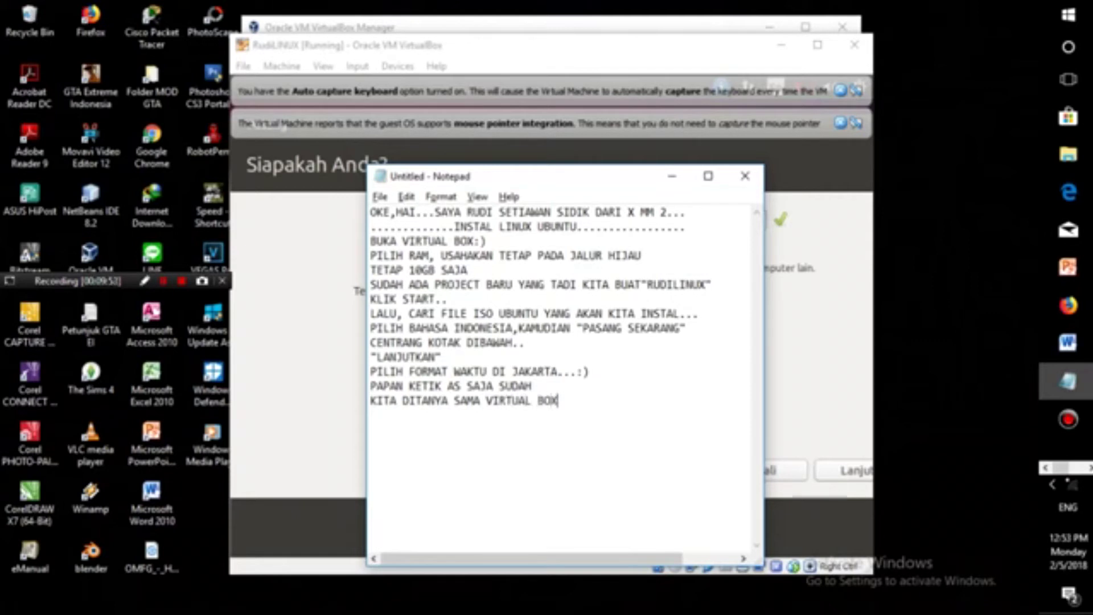
{"action": "type", "text": ",SIAPA ANDA;V.."}
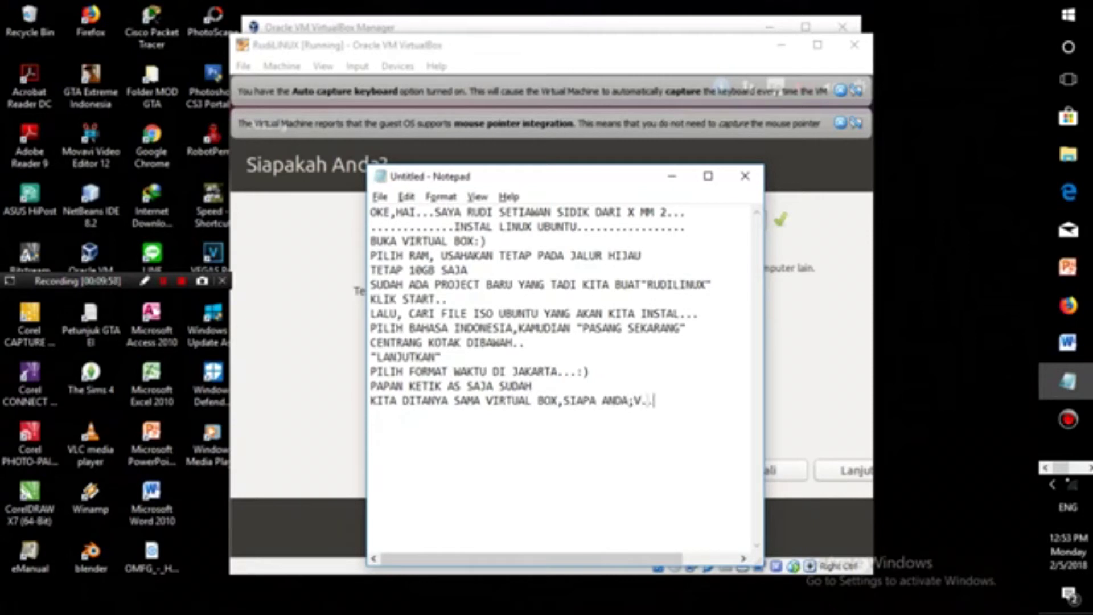
Add the line "ISI SAJA NAMA KALIAN,TRUS ISI PASSWORD DUAKALI..:)" to the notes.
{"action": "key", "text": "Return"}
{"action": "type", "text": "ISI SAJA NAMA K"}
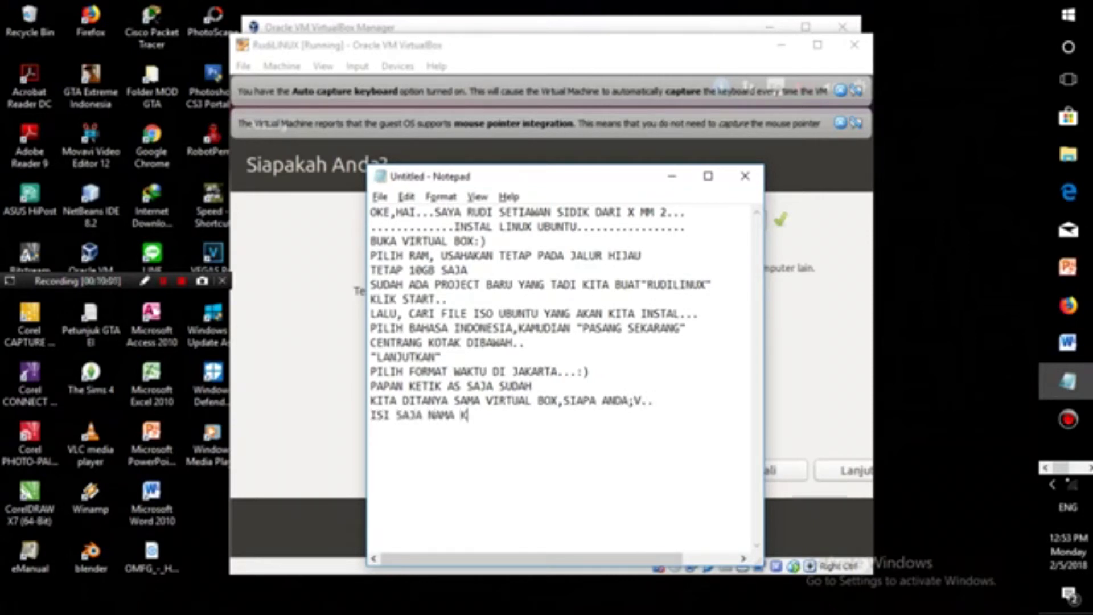
{"action": "type", "text": "ALIAN,TRUS "}
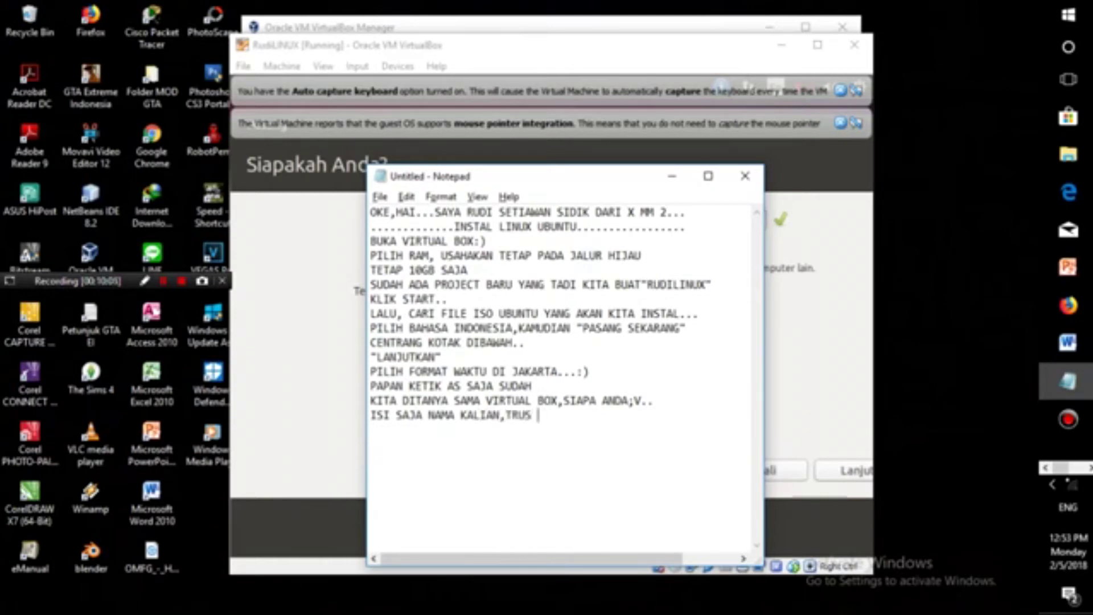
{"action": "type", "text": "ISI PASSWORD"}
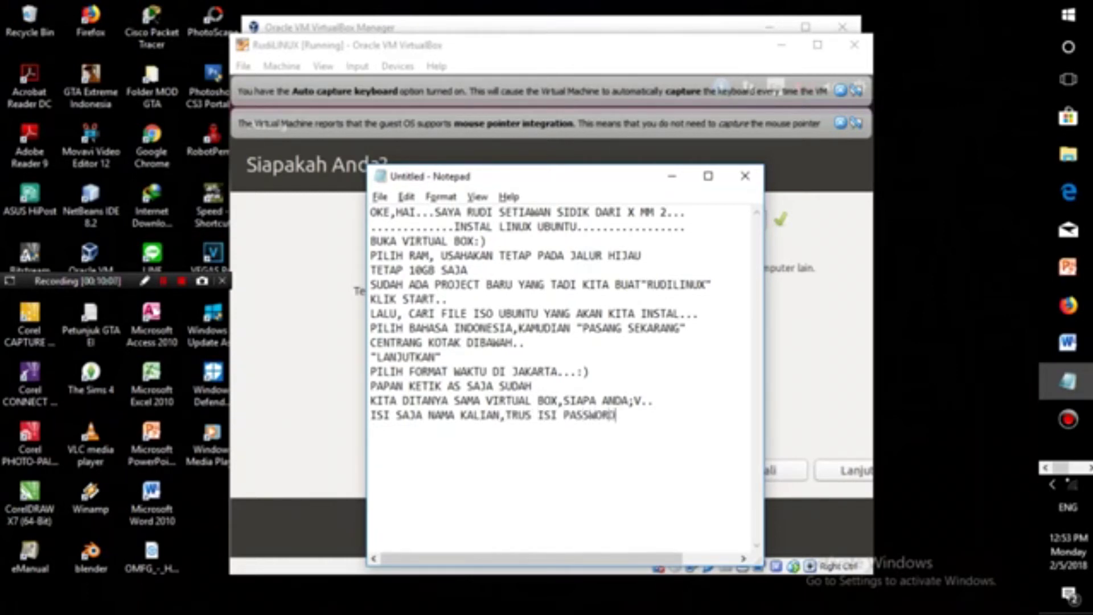
{"action": "type", "text": " DUAKALI..:)"}
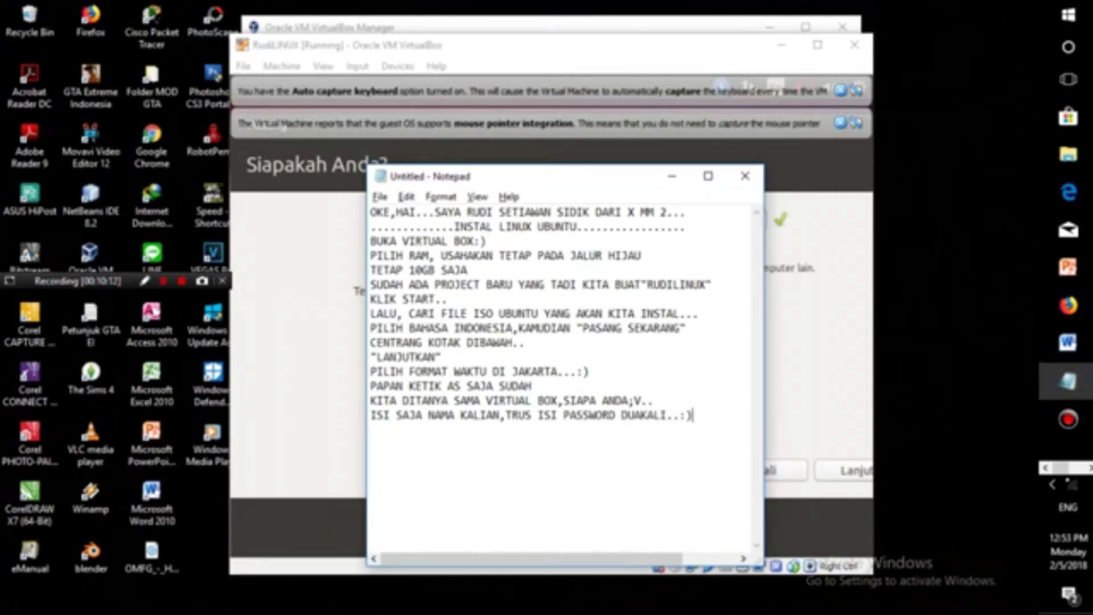
Switch to VirtualBox and submit the account details so that the Ubuntu installation continues.
{"action": "key", "text": "alt+Tab"}
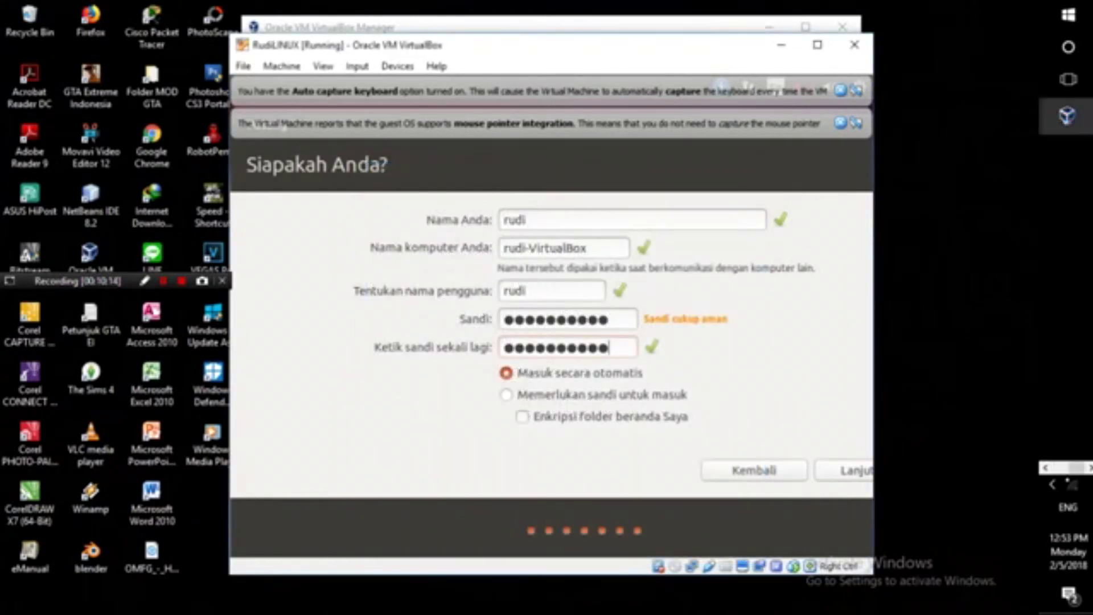
{"action": "key", "text": "Return"}
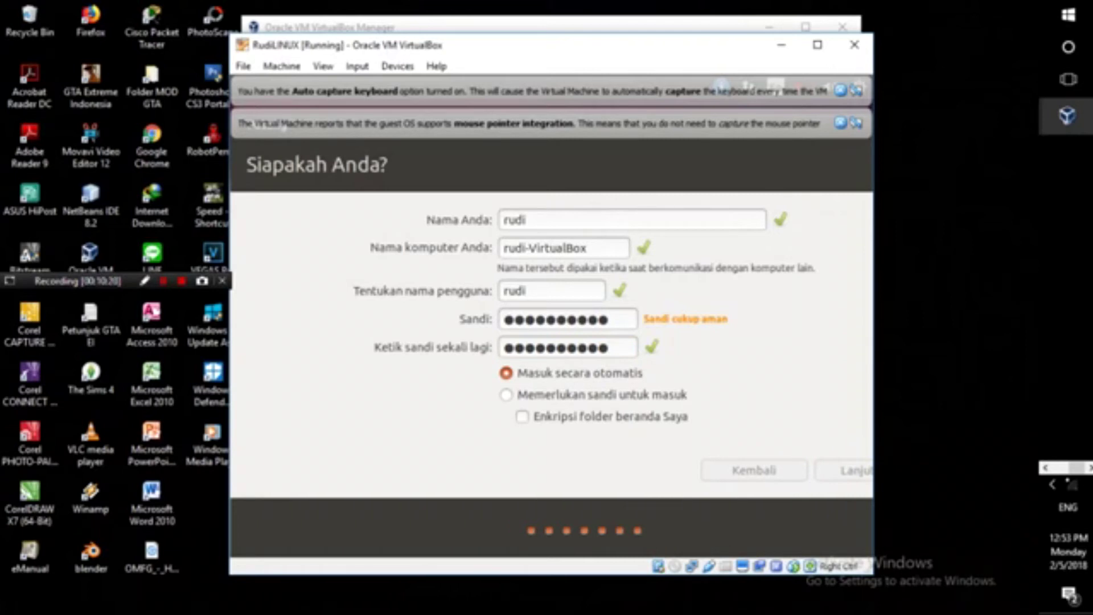
{"action": "key", "text": "Return"}
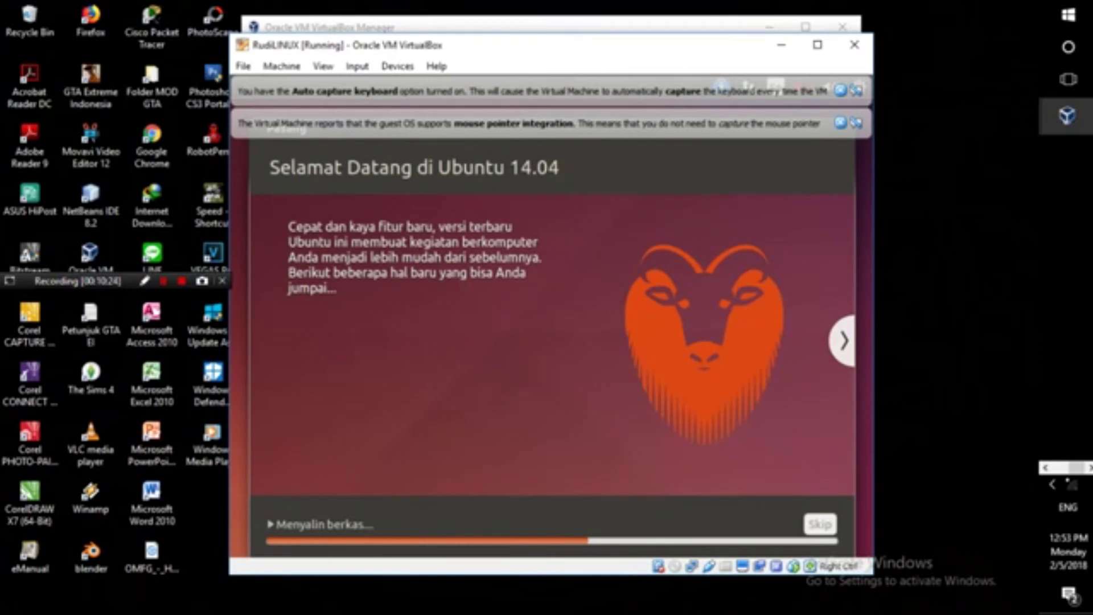
Switch to Notepad and add the line "HOWRE AYEE... INI SEDANG INSTALASI" to the notes.
{"action": "left_click", "coordinate": [1045, 467]}
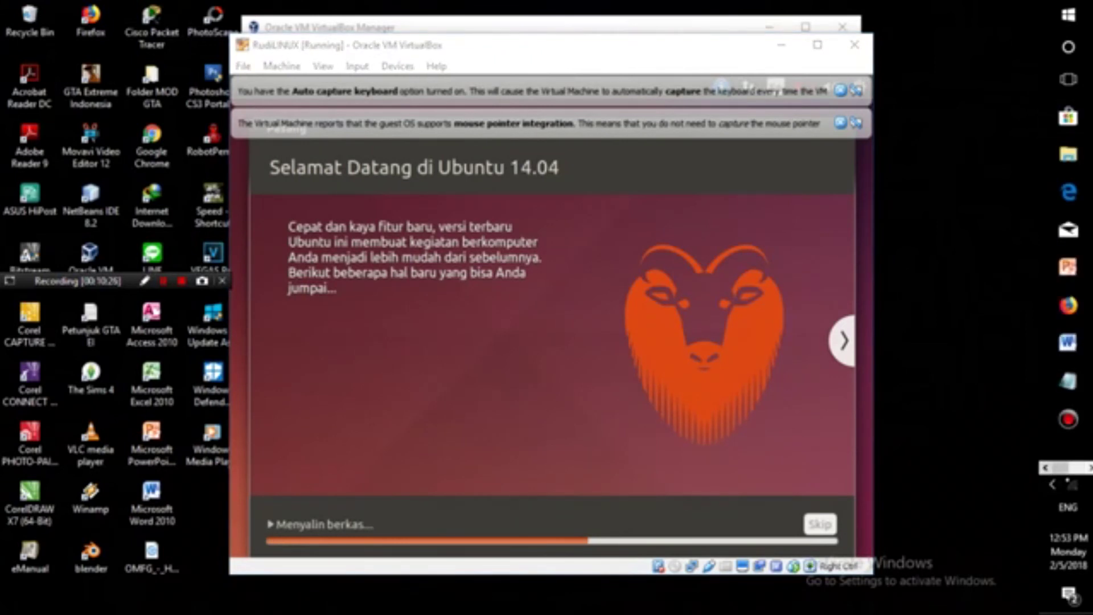
{"action": "left_click", "coordinate": [1068, 380]}
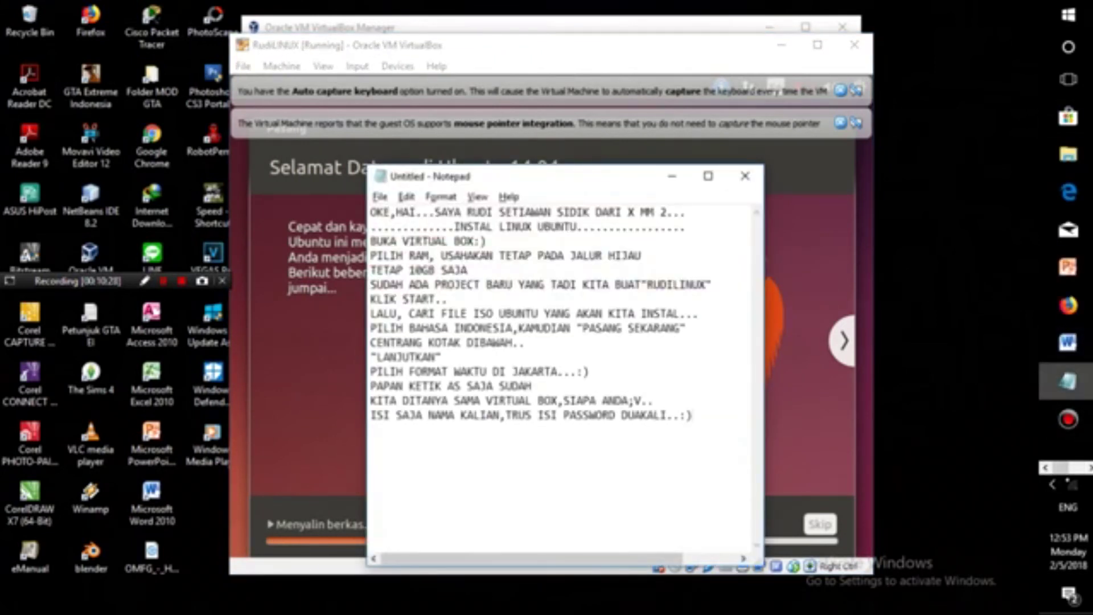
{"action": "key", "text": "Return"}
{"action": "type", "text": "HOWM"}
{"action": "type", "text": "E AYEE"}
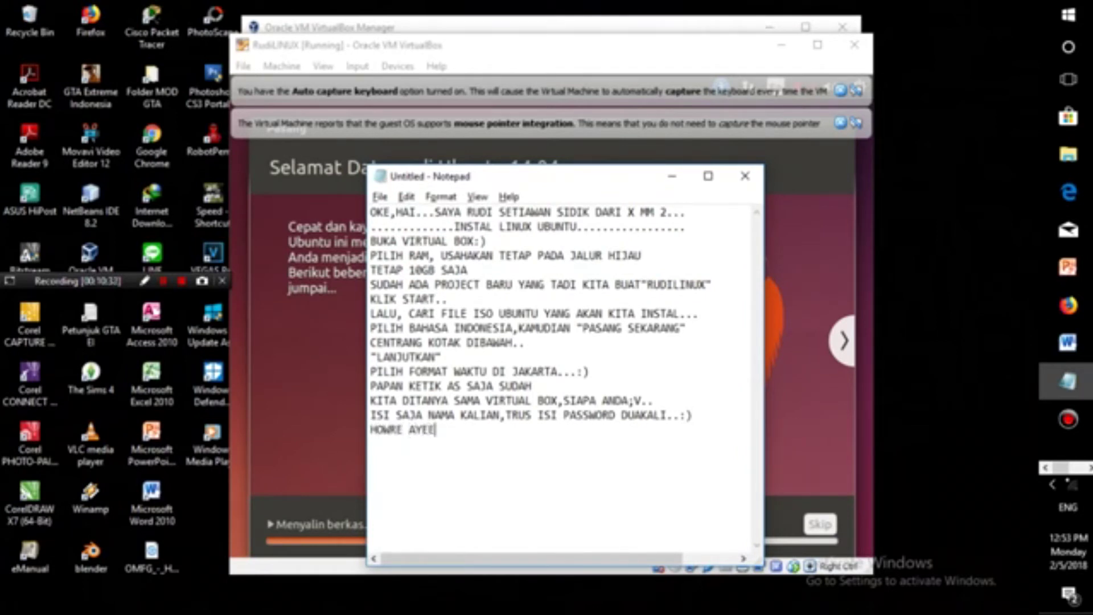
{"action": "type", "text": "... INI SEDANG "}
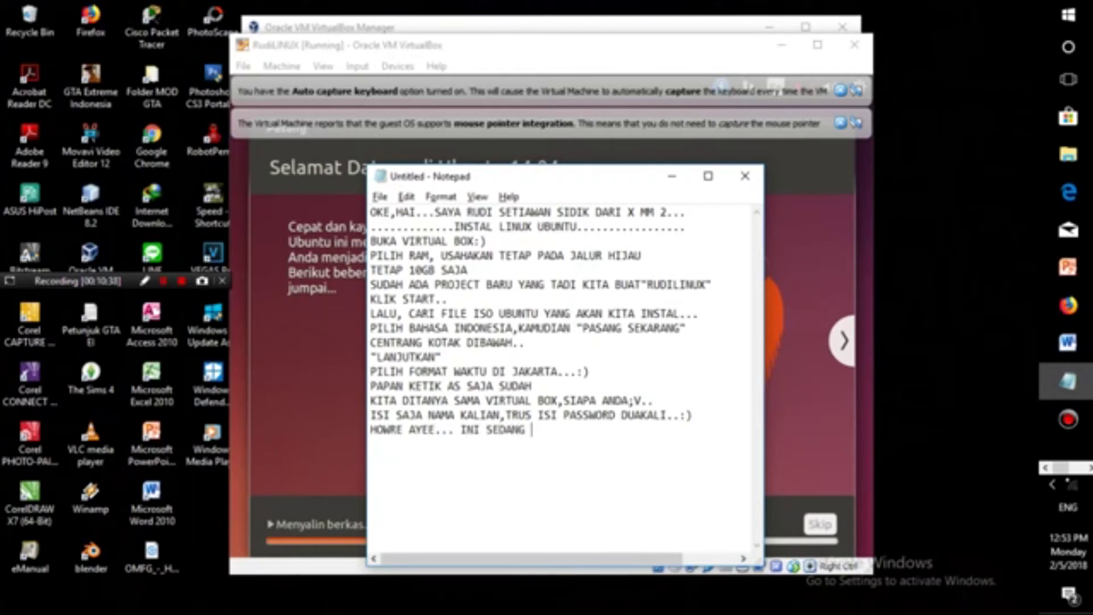
{"action": "type", "text": "INSTALASI"}
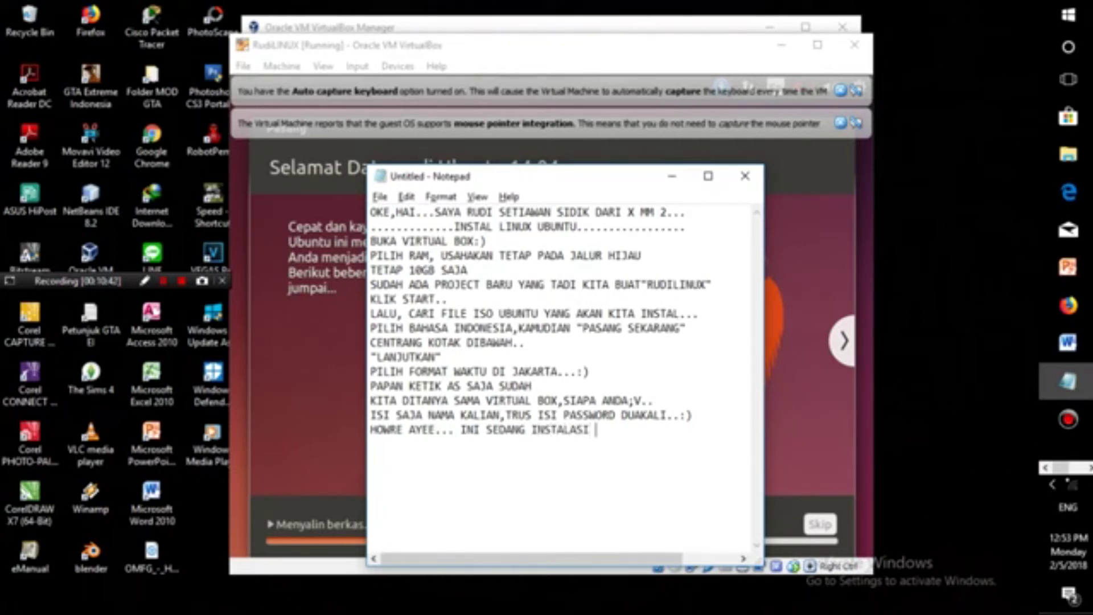
{"action": "type", "text": " LOADING"}
{"action": "key", "text": "BackSpace"}
{"action": "key", "text": "BackSpace"}
{"action": "key", "text": "BackSpace"}
{"action": "key", "text": "BackSpace"}
{"action": "key", "text": "BackSpace"}
{"action": "key", "text": "BackSpace"}
{"action": "key", "text": "BackSpace"}
{"action": "key", "text": "BackSpace"}
{"action": "key", "text": "BackSpace"}
{"action": "key", "text": "BackSpace"}
{"action": "key", "text": "BackSpace"}
{"action": "type", "text": "ASI/"}
{"action": "key", "text": "BackSpace"}
Append "..." to the installation note, trying the wording "TUNGGU SAMPE BERES," after it and removing that wording again.
{"action": "type", "text": "... TUNGGU SAMPE BER"}
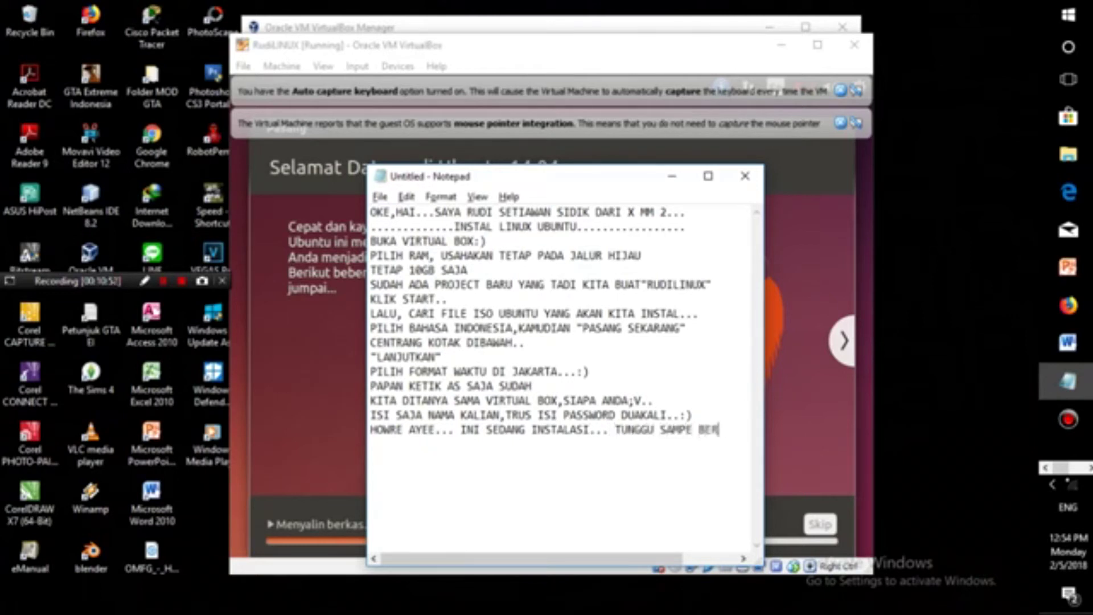
{"action": "type", "text": "ES,WAJI"}
{"action": "key", "text": "BackSpace"}
{"action": "key", "text": "BackSpace"}
{"action": "key", "text": "BackSpace"}
{"action": "key", "text": "BackSpace"}
{"action": "key", "text": "BackSpace"}
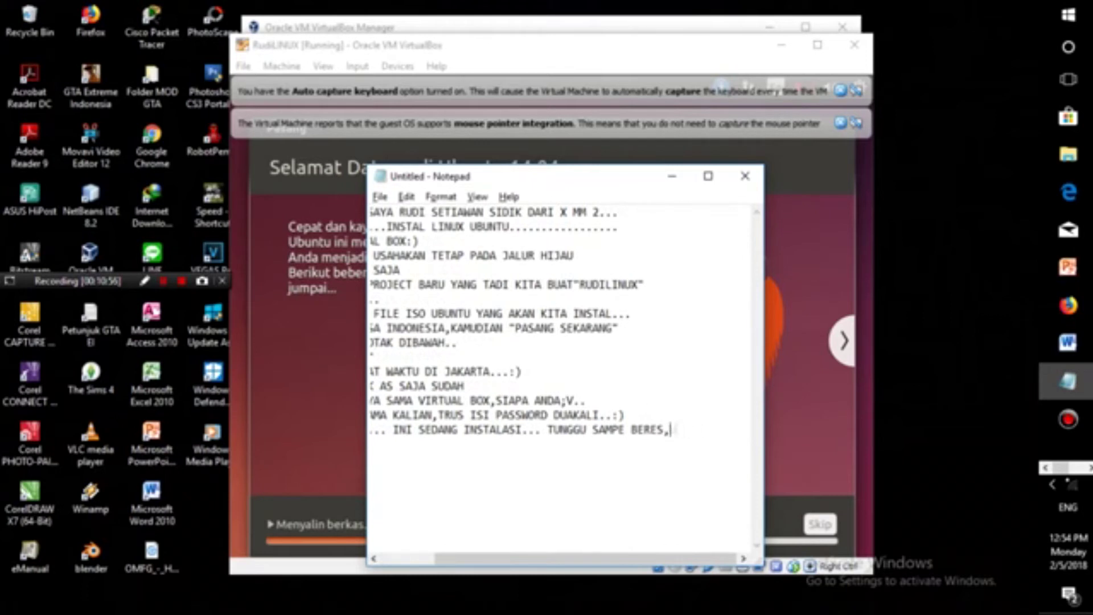
{"action": "key", "text": "BackSpace"}
{"action": "key", "text": "BackSpace"}
{"action": "key", "text": "BackSpace"}
{"action": "key", "text": "BackSpace"}
{"action": "key", "text": "BackSpace"}
{"action": "key", "text": "BackSpace"}
{"action": "key", "text": "BackSpace"}
{"action": "key", "text": "BackSpace"}
{"action": "key", "text": "BackSpace"}
{"action": "key", "text": "BackSpace"}
{"action": "key", "text": "BackSpace"}
{"action": "key", "text": "BackSpace"}
{"action": "key", "text": "BackSpace"}
{"action": "key", "text": "BackSpace"}
{"action": "key", "text": "BackSpace"}
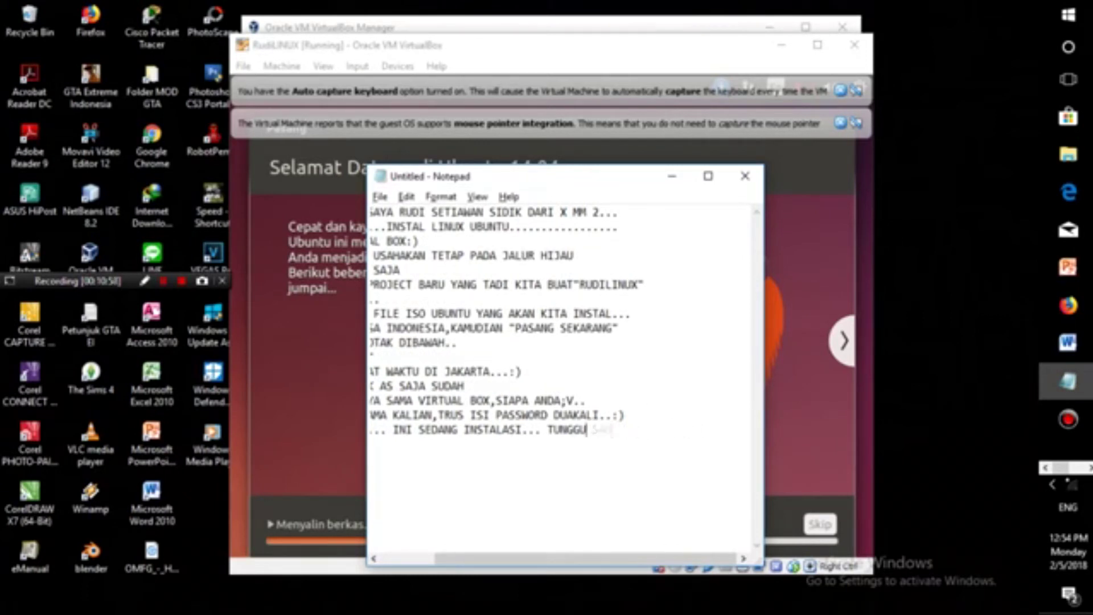
{"action": "key", "text": "BackSpace"}
{"action": "key", "text": "BackSpace"}
{"action": "key", "text": "BackSpace"}
{"action": "key", "text": "BackSpace"}
Add the line "TUNGGU YA...." to the notes and minimize Notepad while the installation runs.
{"action": "key", "text": "Return"}
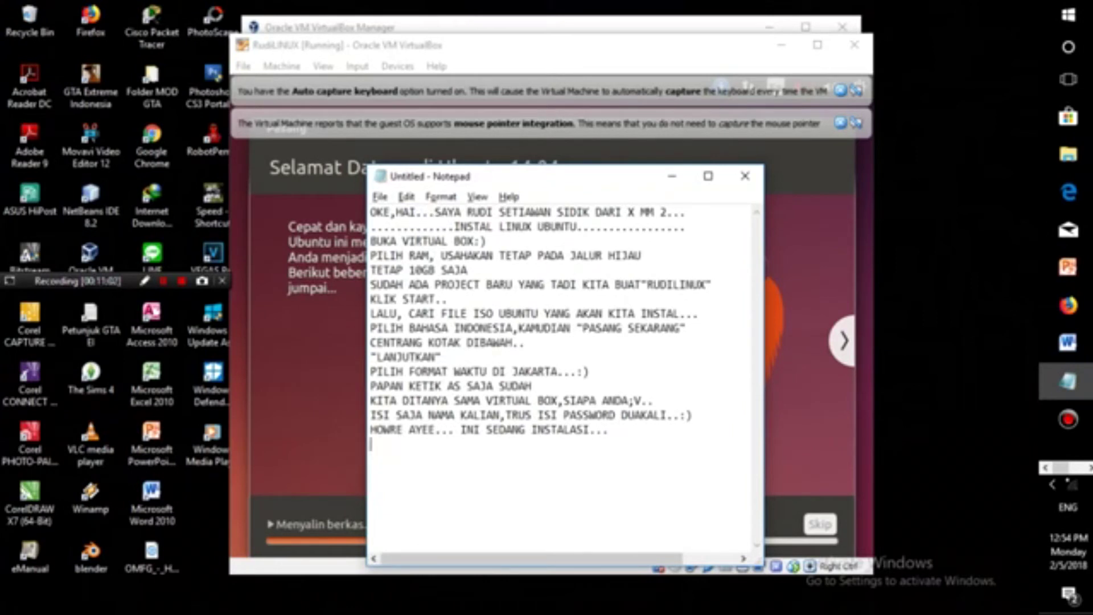
{"action": "type", "text": "TUNGGU YA...."}
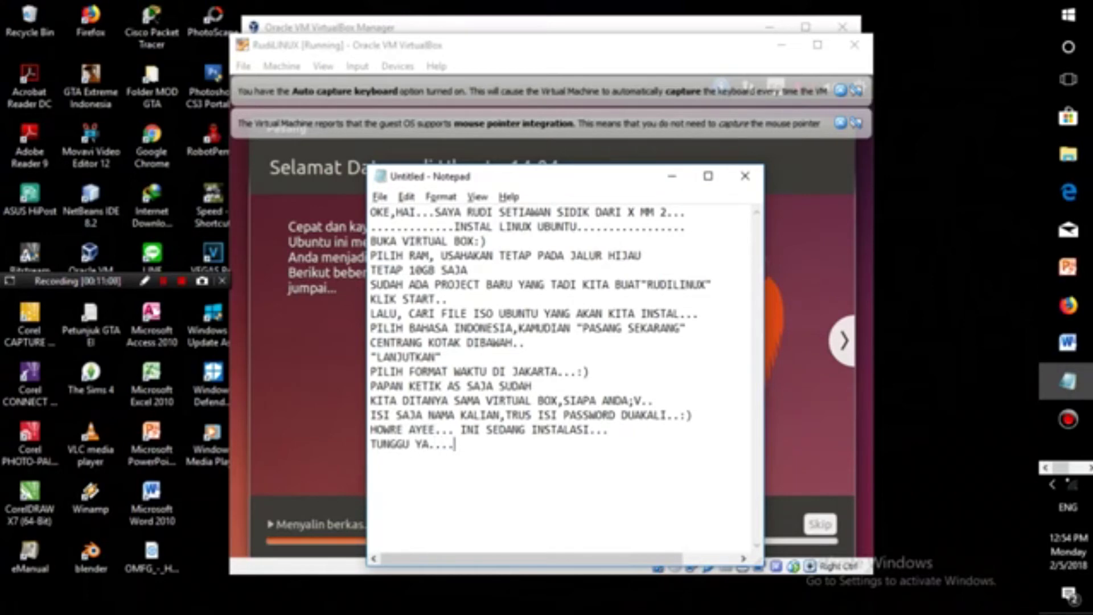
{"action": "left_click", "coordinate": [671, 175]}
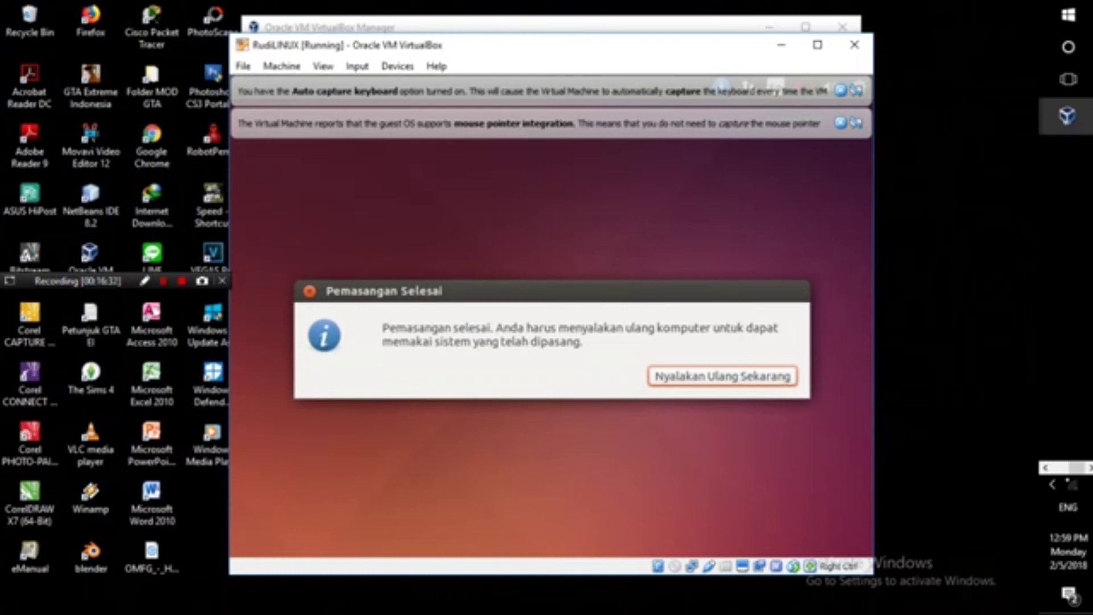
Switch to Notepad and add the line "OKE SELESAI, TINGGAL KITA NYLAKAN ULANG (REBOOT)..".
{"action": "left_click", "coordinate": [1068, 380]}
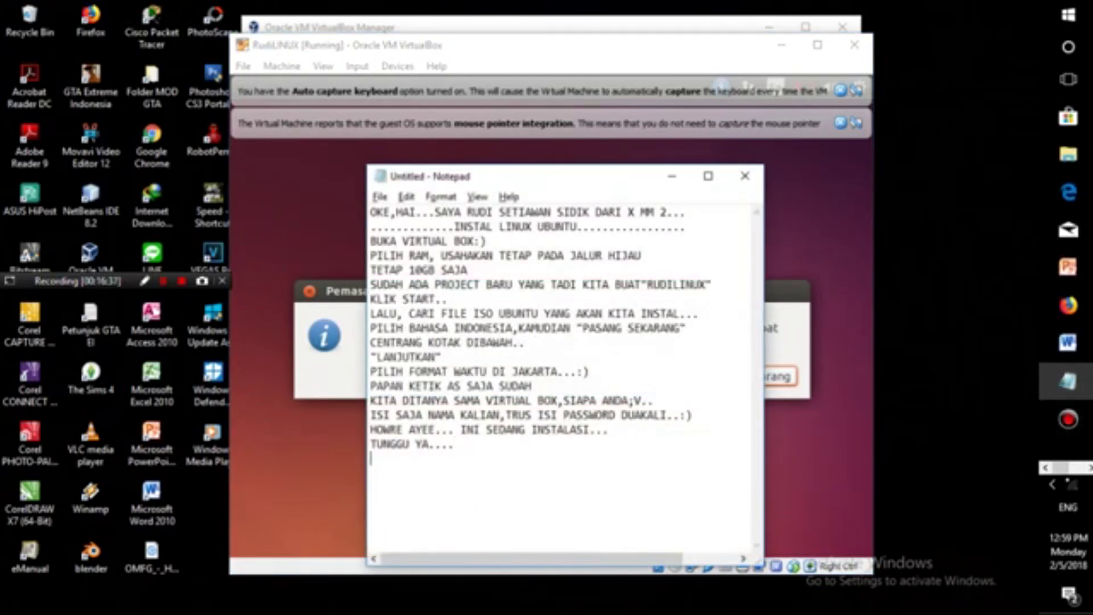
{"action": "type", "text": "OKE SELESA"}
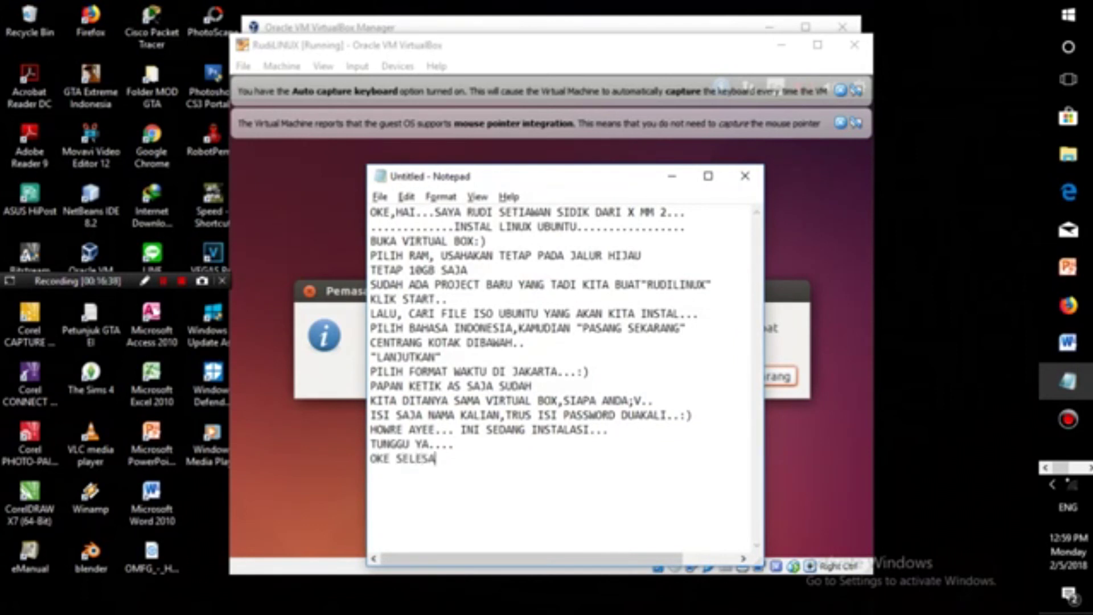
{"action": "type", "text": "I, TINGGAL"}
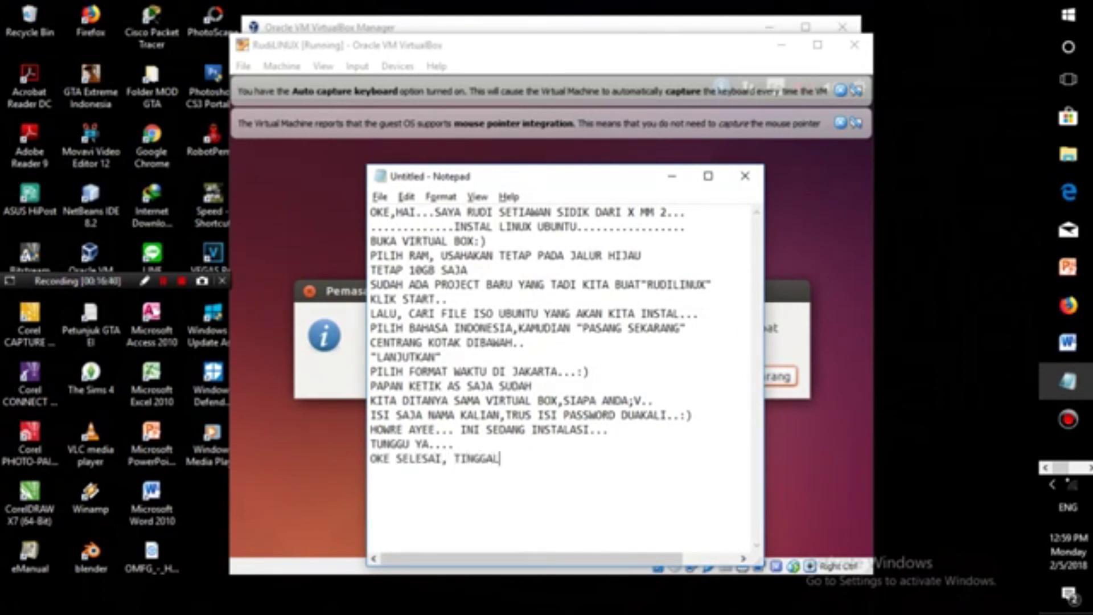
{"action": "type", "text": " KITA NYLAKAN "}
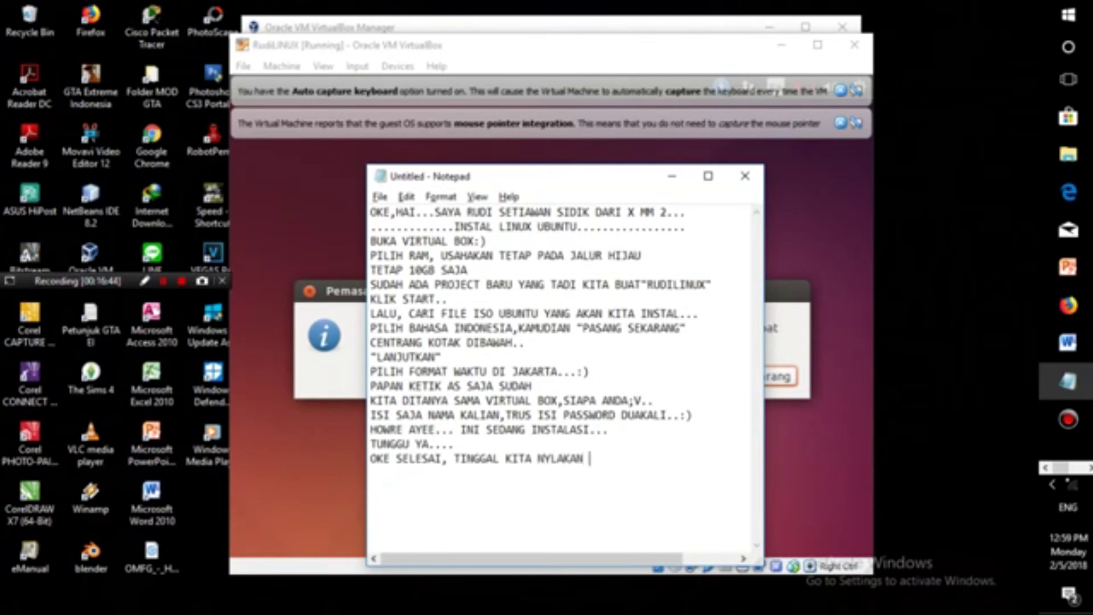
{"action": "type", "text": "ULANG (REBOO"}
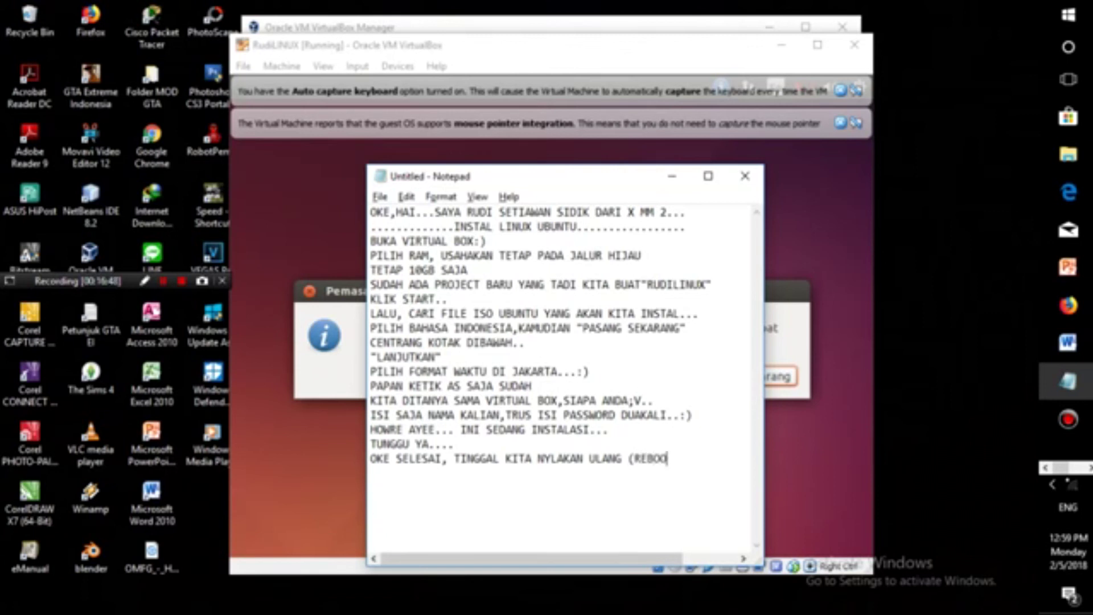
{"action": "type", "text": "T).."}
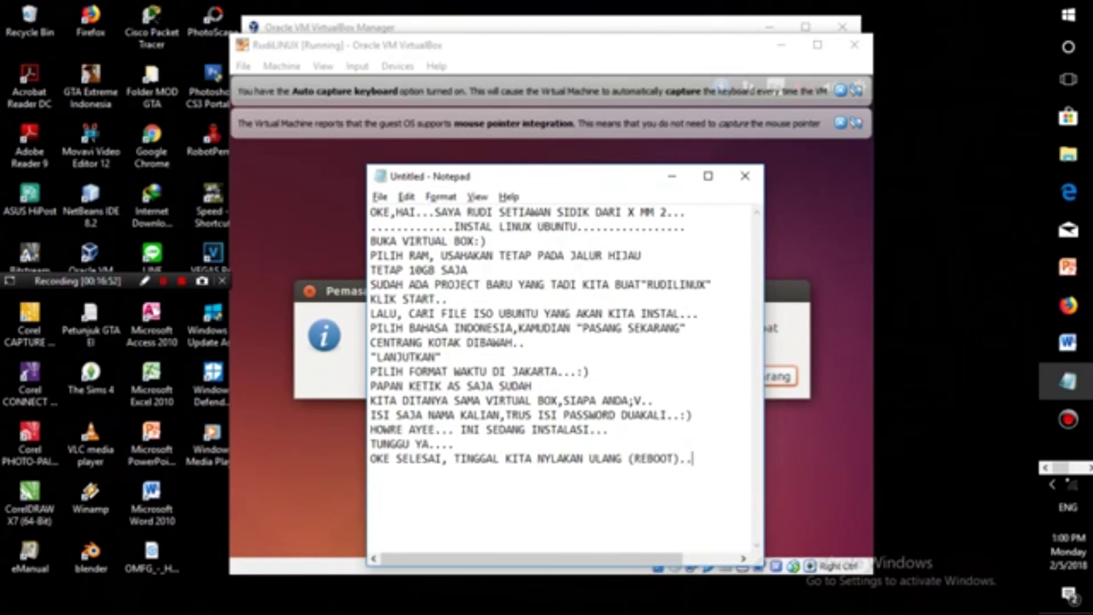
Switch to VirtualBox and restart the virtual machine from the Pemasangan Selesai dialog.
{"action": "left_click", "coordinate": [560, 46]}
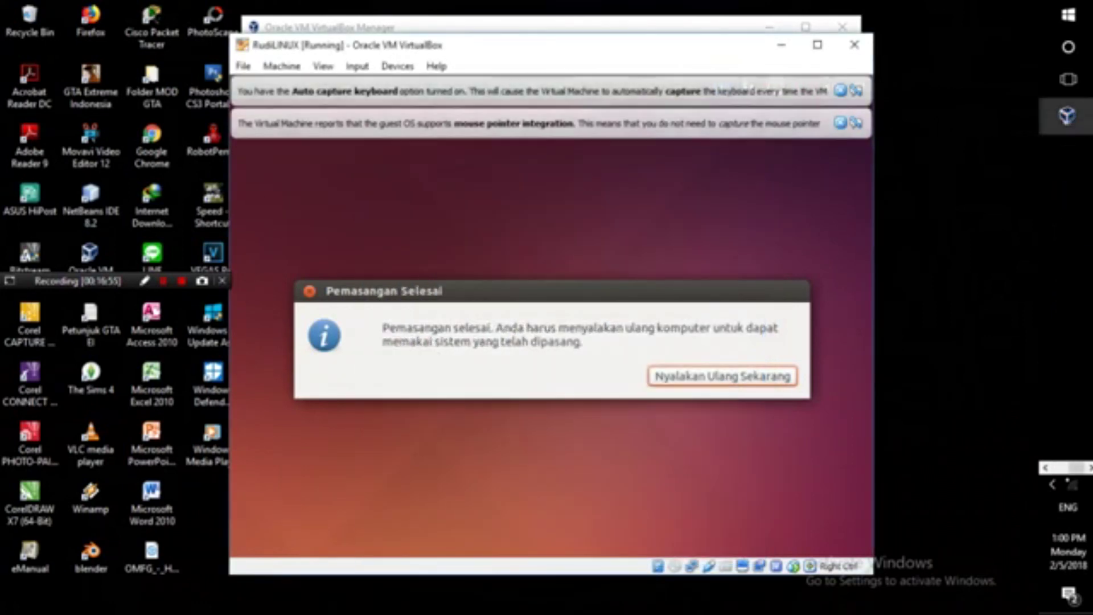
{"action": "left_click", "coordinate": [722, 377]}
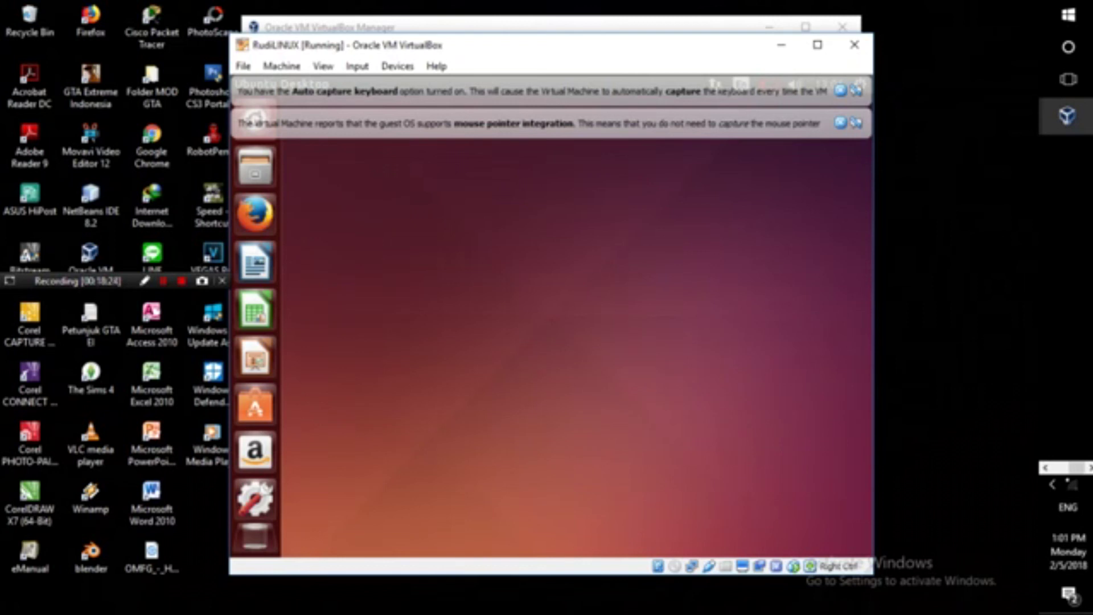
Switch to Notepad and add the line "HAHAY, INSTALASI SELESAI:D..." at the end of the notes.
{"action": "left_click", "coordinate": [1045, 468]}
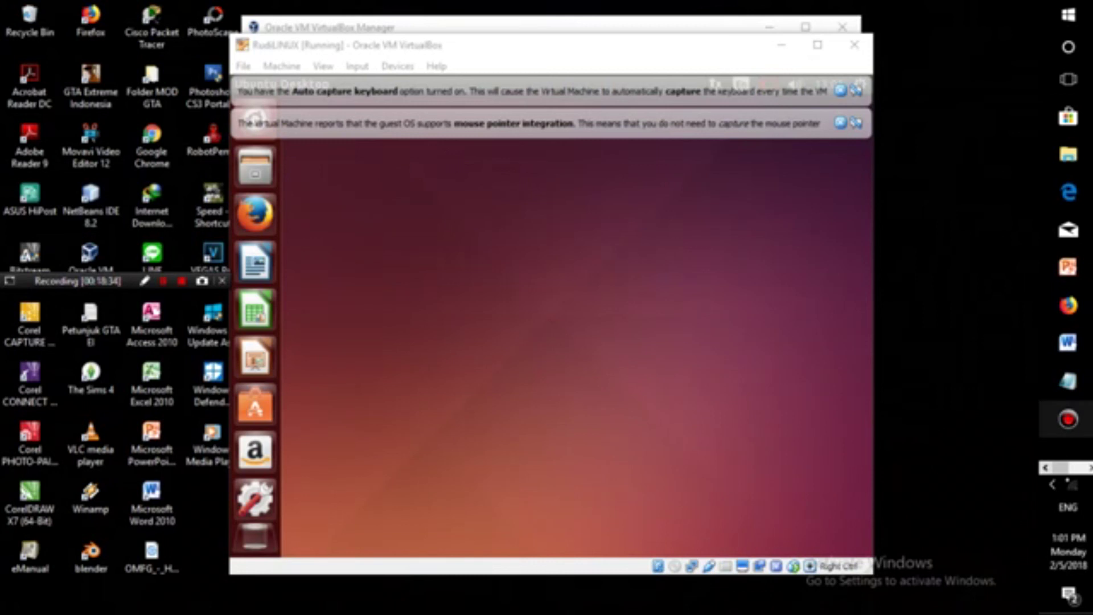
{"action": "left_click", "coordinate": [1068, 381]}
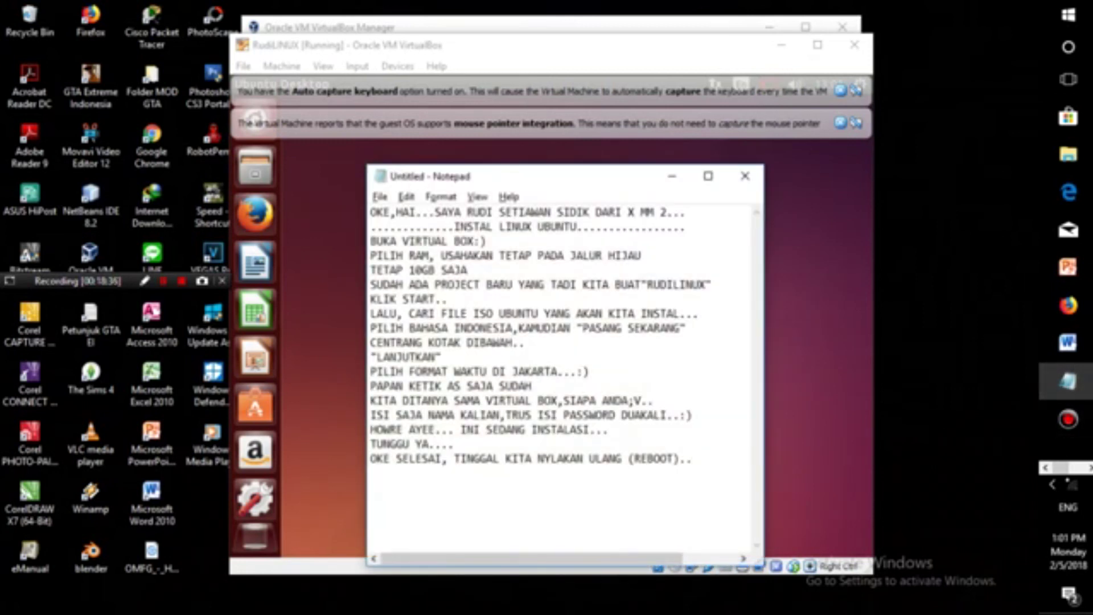
{"action": "key", "text": "Return"}
{"action": "type", "text": "HAHAY, INS"}
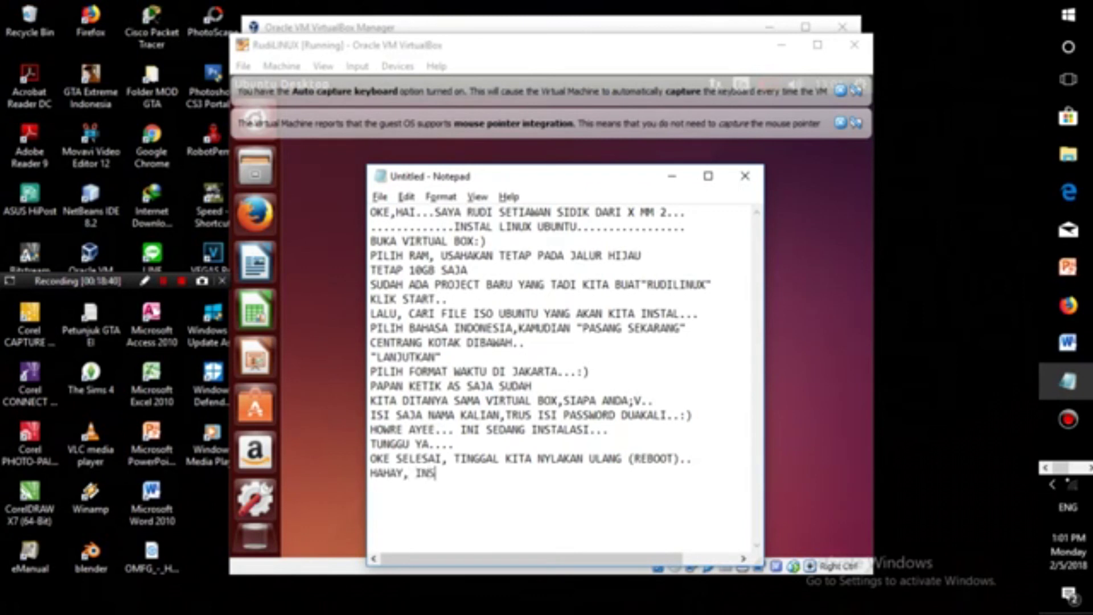
{"action": "type", "text": "TALASI SELESAI"}
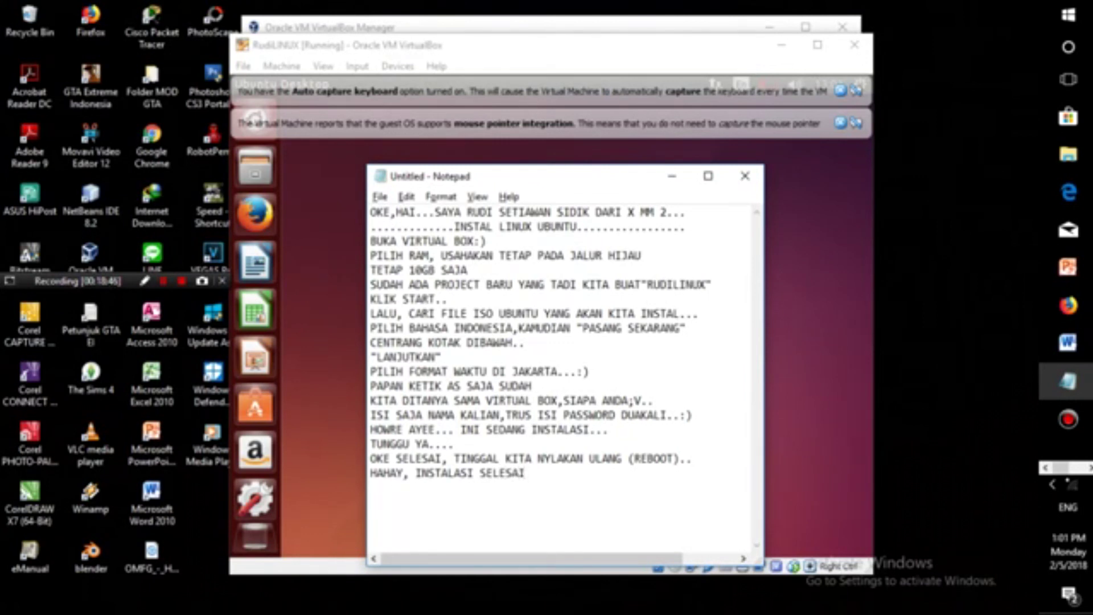
{"action": "type", "text": ":D"}
{"action": "type", "text": "..."}
Add the closing line "OKEY,T3R1M4K451... SEE U DILAIN HARI...:)" to the notes and minimize Notepad.
{"action": "key", "text": "Return"}
{"action": "type", "text": "OKEY,T4ERI"}
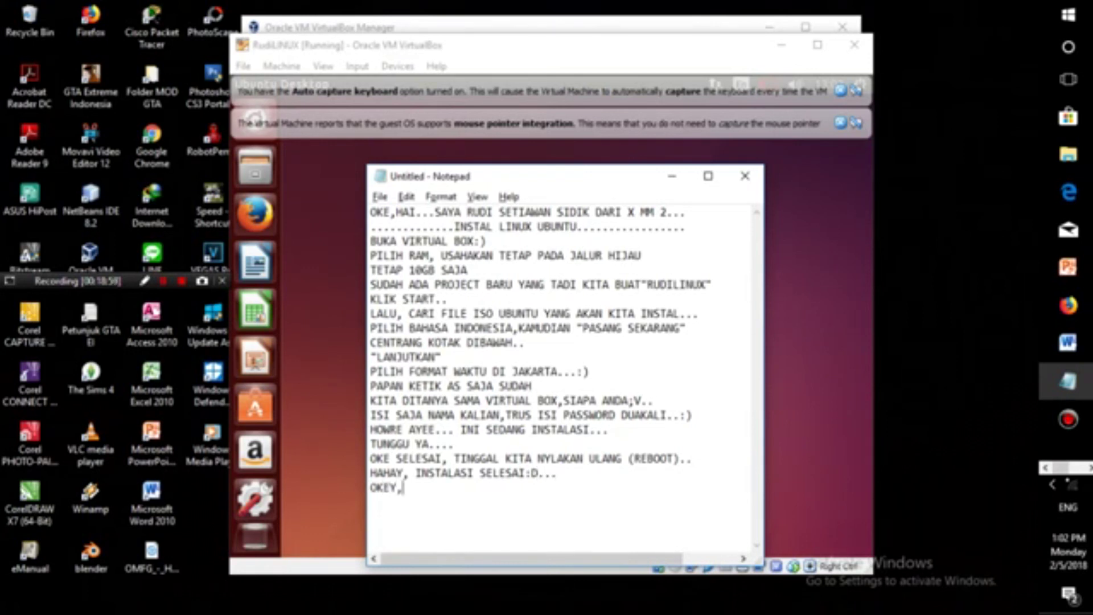
{"action": "key", "text": "BackSpace"}
{"action": "key", "text": "BackSpace"}
{"action": "key", "text": "BackSpace"}
{"action": "key", "text": "BackSpace"}
{"action": "type", "text": "3R1M4K45"}
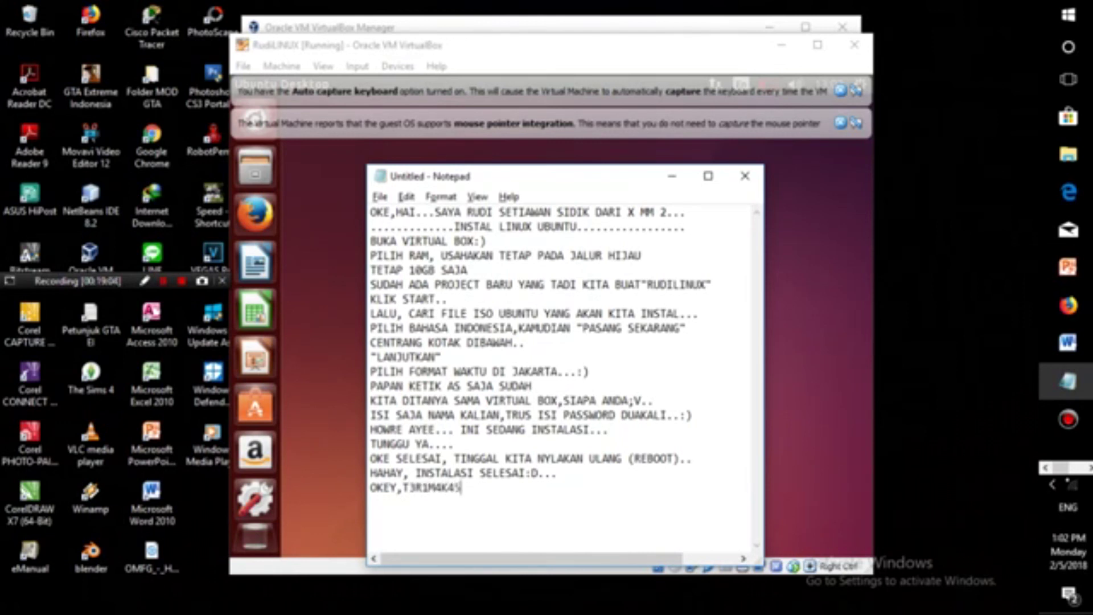
{"action": "type", "text": "1... SEE U DILA"}
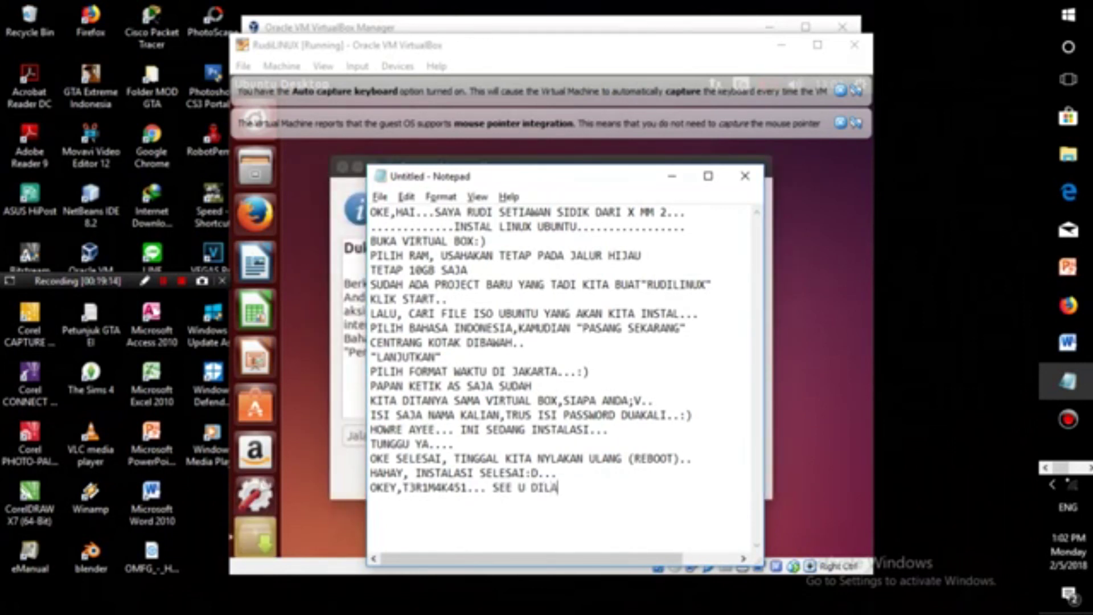
{"action": "type", "text": "IN HARI.."}
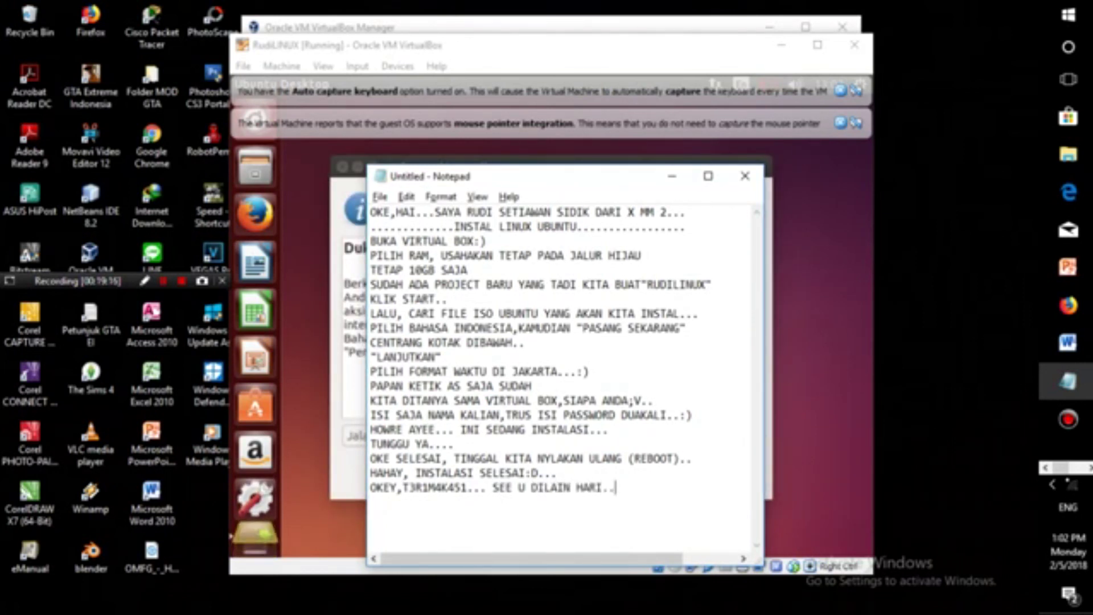
{"action": "type", "text": ".:)"}
{"action": "left_click", "coordinate": [672, 176]}
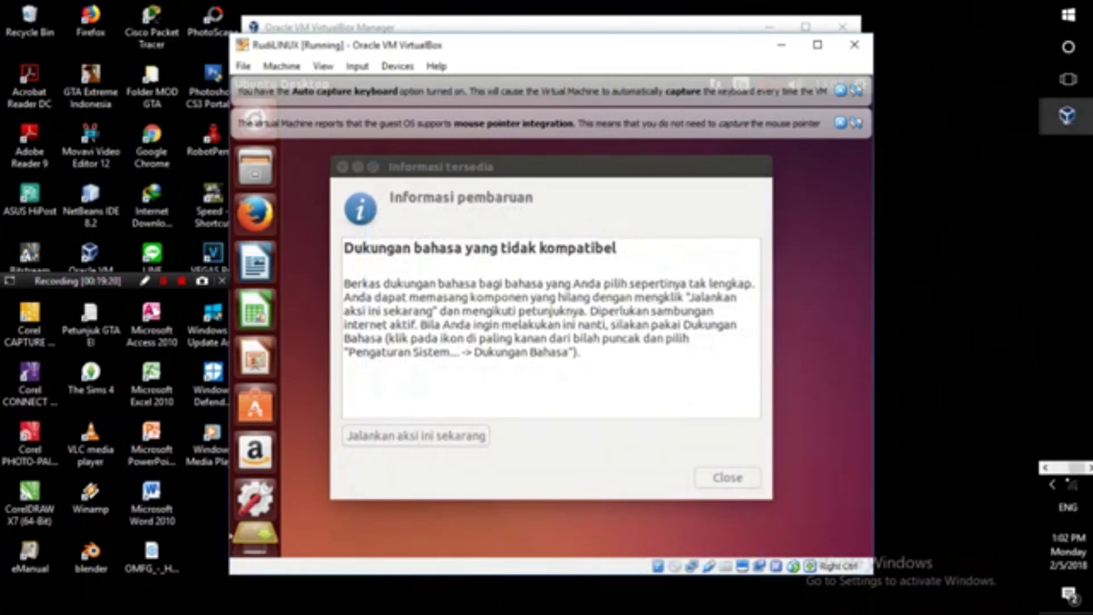
Dismiss Ubuntu's Informasi pembaruan dialog and request closing the RudiLINUX virtual machine.
{"action": "left_click", "coordinate": [728, 477]}
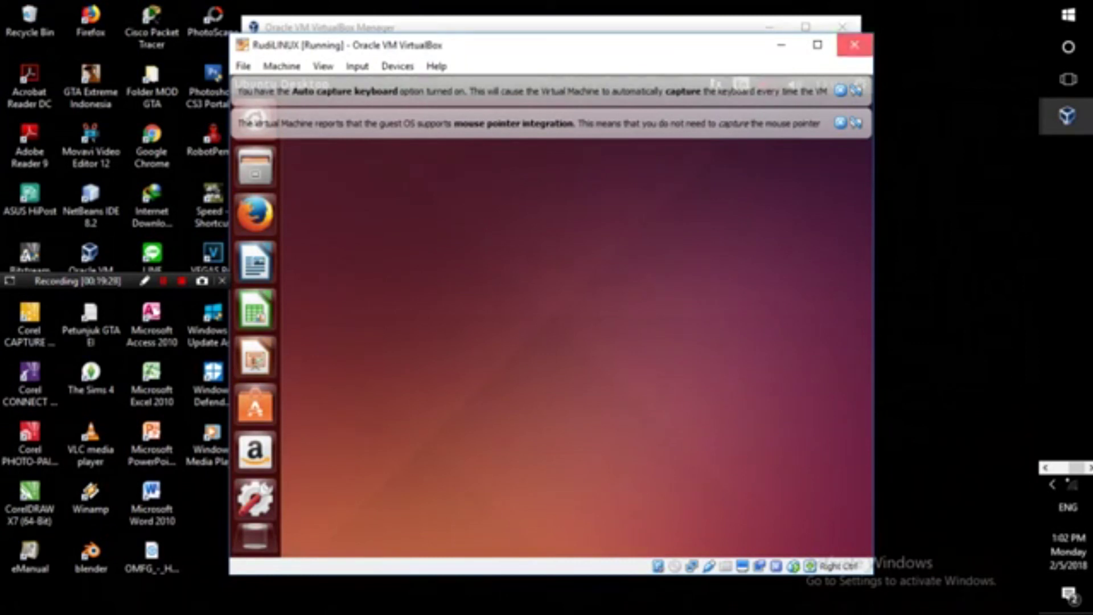
{"action": "left_click", "coordinate": [854, 44]}
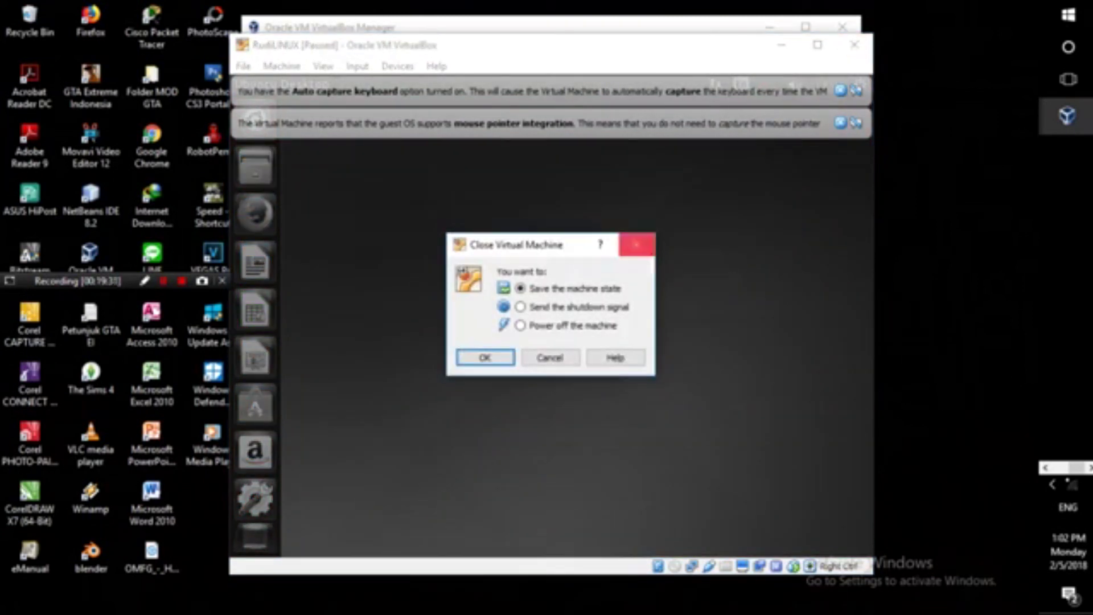